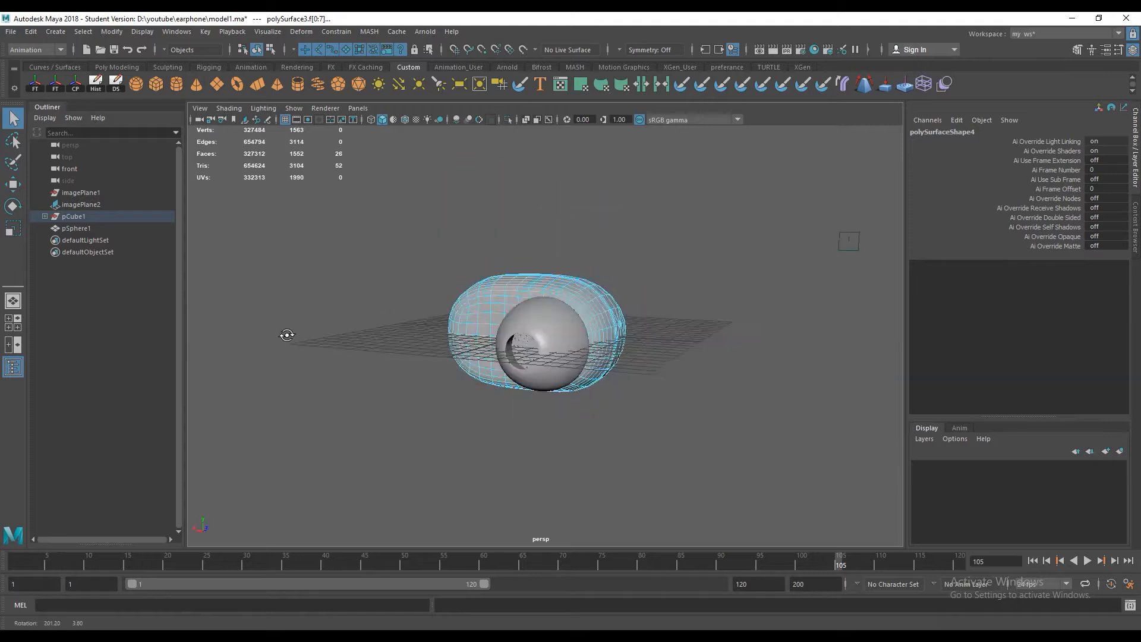
Remove the stray faces behind the body from the selection, keeping only the rectangular face block on the flat end, and check it in isolation
ctrl+drag(605, 277, 668, 407)
alt+drag(660, 362, 487, 339)
ctrl+drag(327, 237, 526, 410)
scroll(792, 373, up, 5)
alt+drag(527, 387, 823, 386)
click(511, 120)
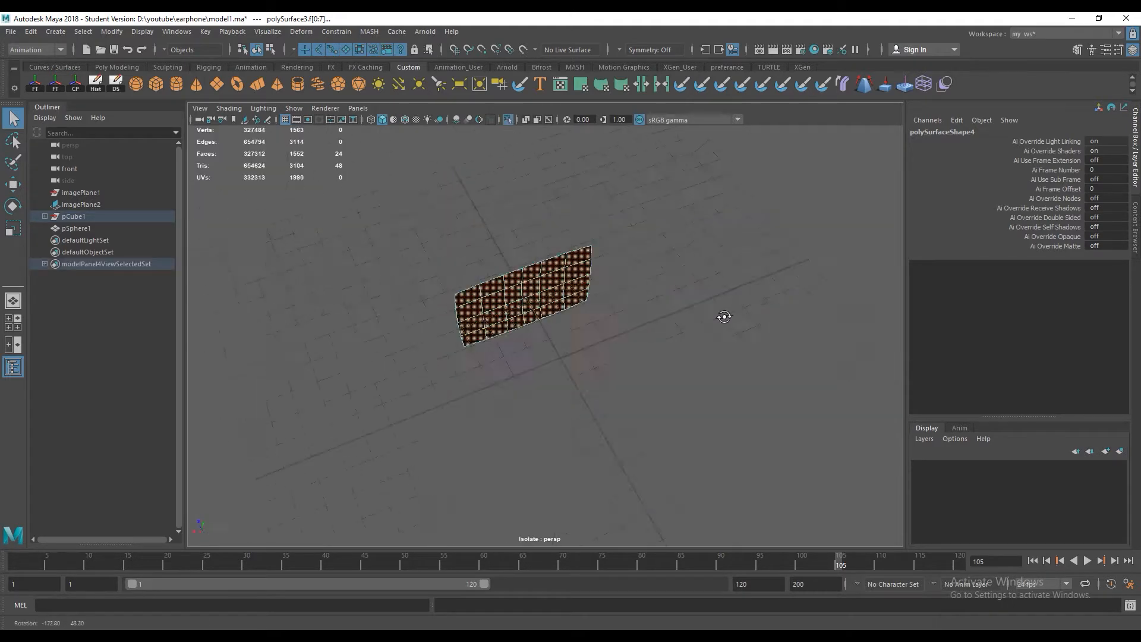
click(510, 120)
alt+drag(535, 249, 591, 275)
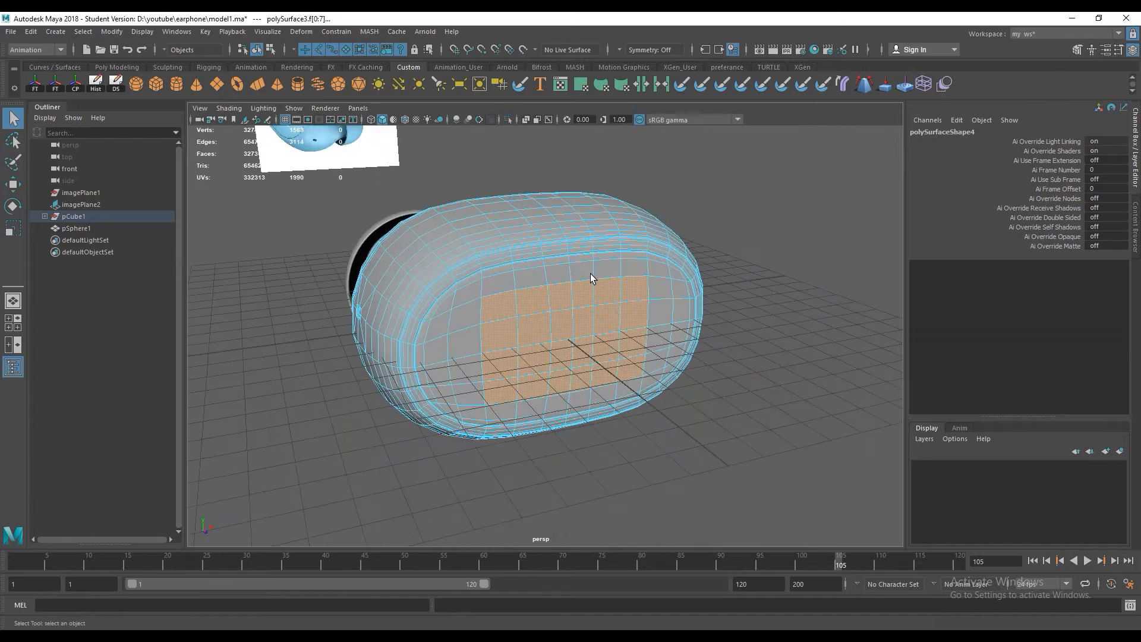
Duplicate the selected face block and shift the copy slightly along its local Z axis
shift+right_click(589, 281)
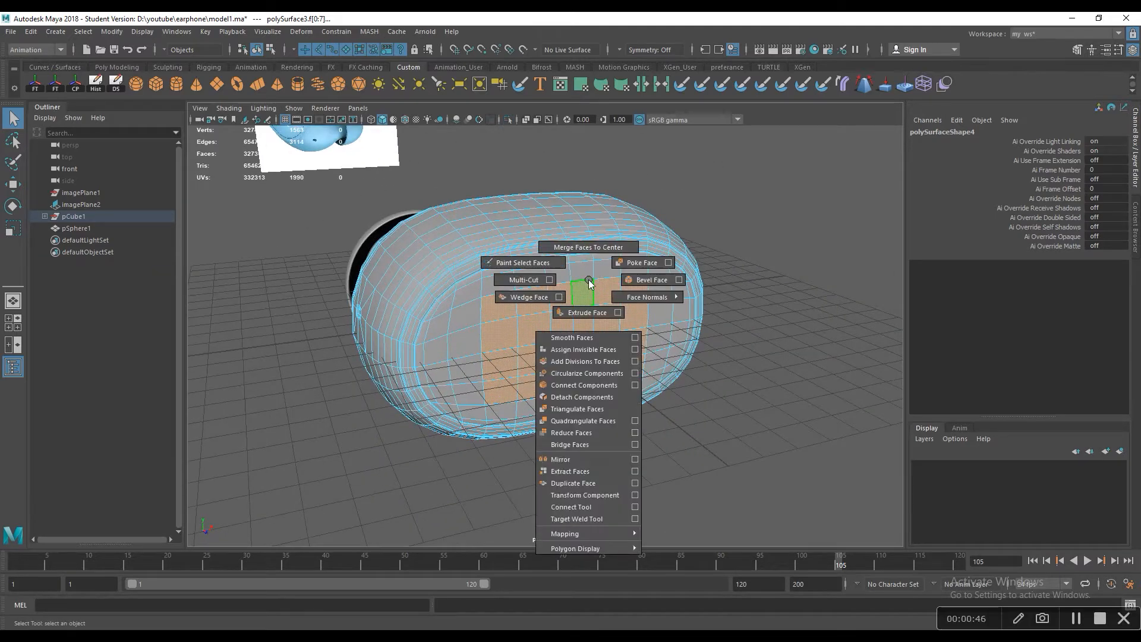
click(575, 483)
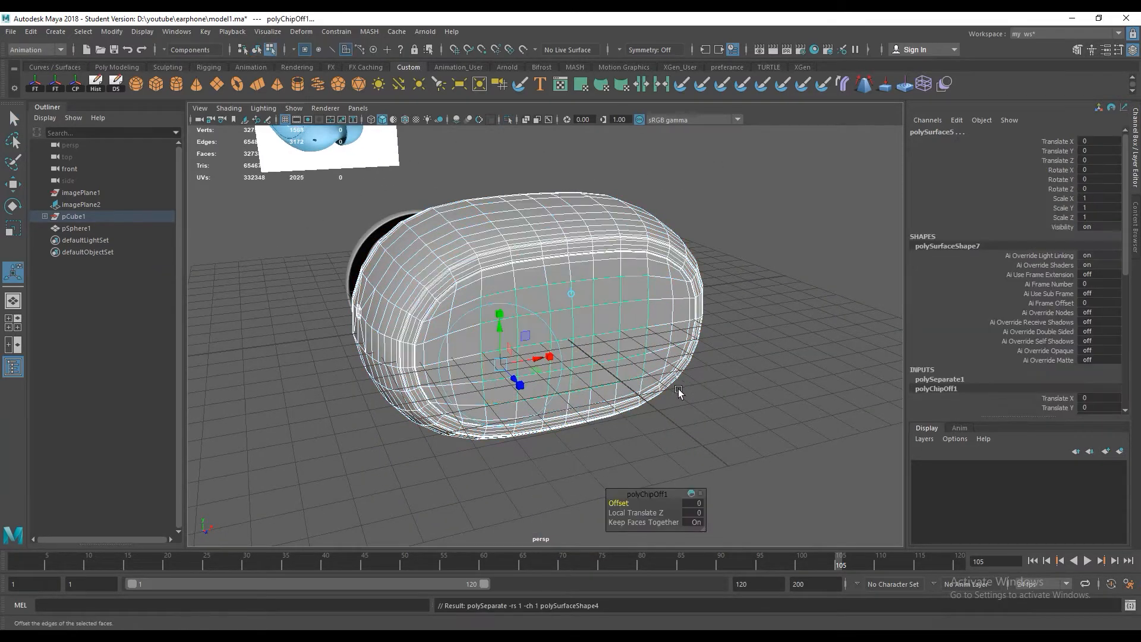
alt+drag(679, 391, 712, 390)
alt+right_drag(712, 391, 765, 391)
alt+drag(764, 390, 679, 397)
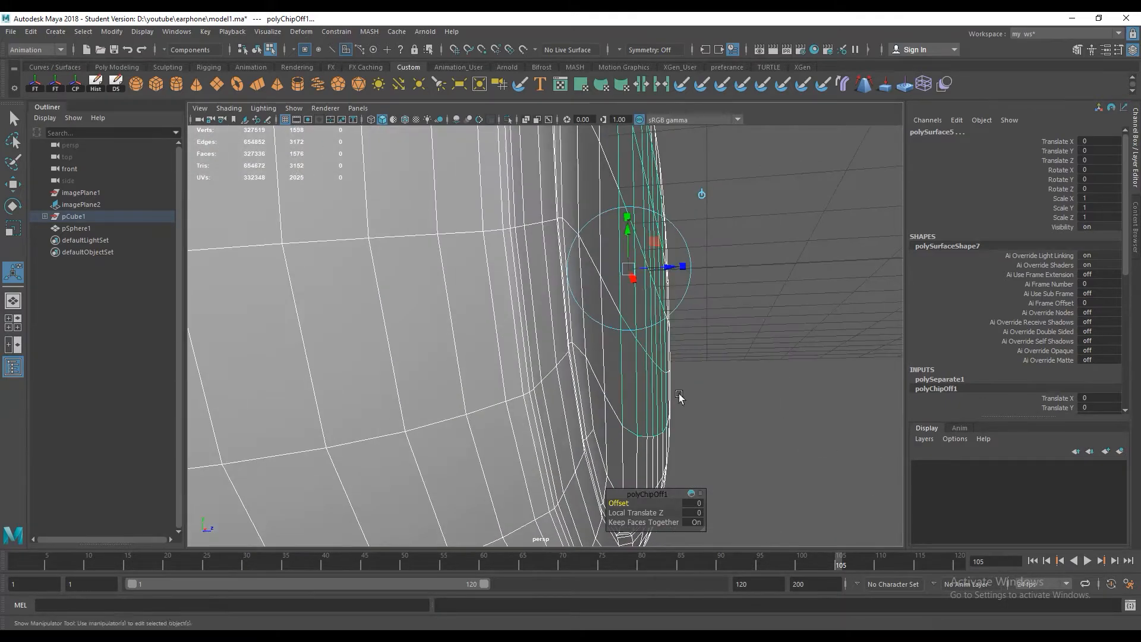
drag(682, 273, 672, 271)
click(832, 324)
alt+right_drag(833, 324, 785, 328)
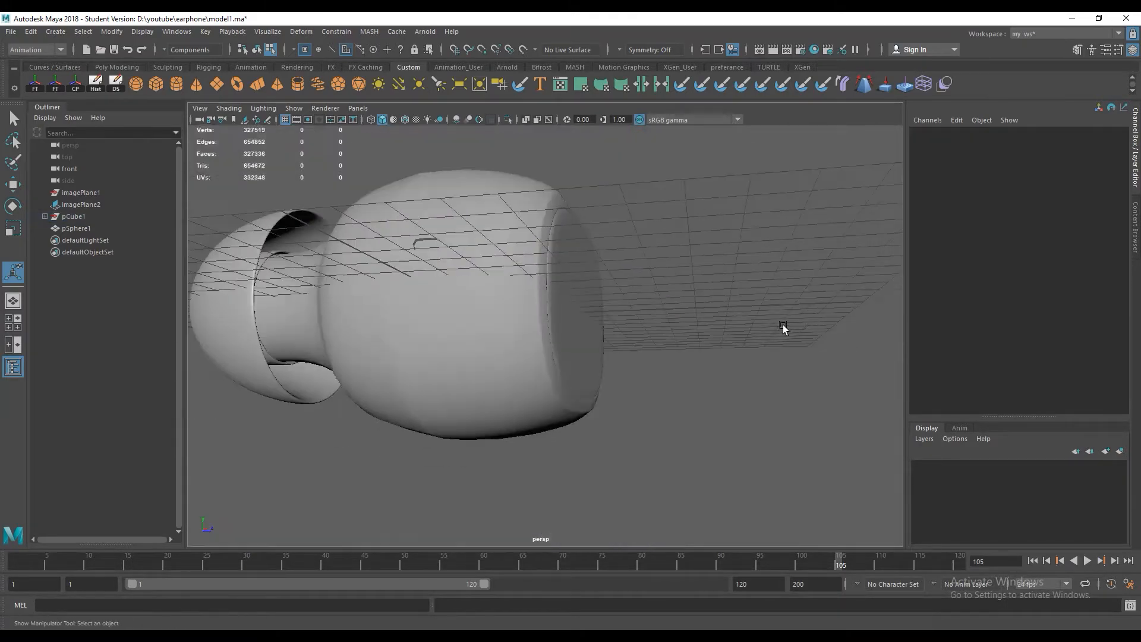
Return to object mode and select the duplicated panel on the flat end of the body
key(q)
alt+drag(785, 329, 618, 300)
key(F8)
click(509, 308)
alt+drag(525, 311, 610, 272)
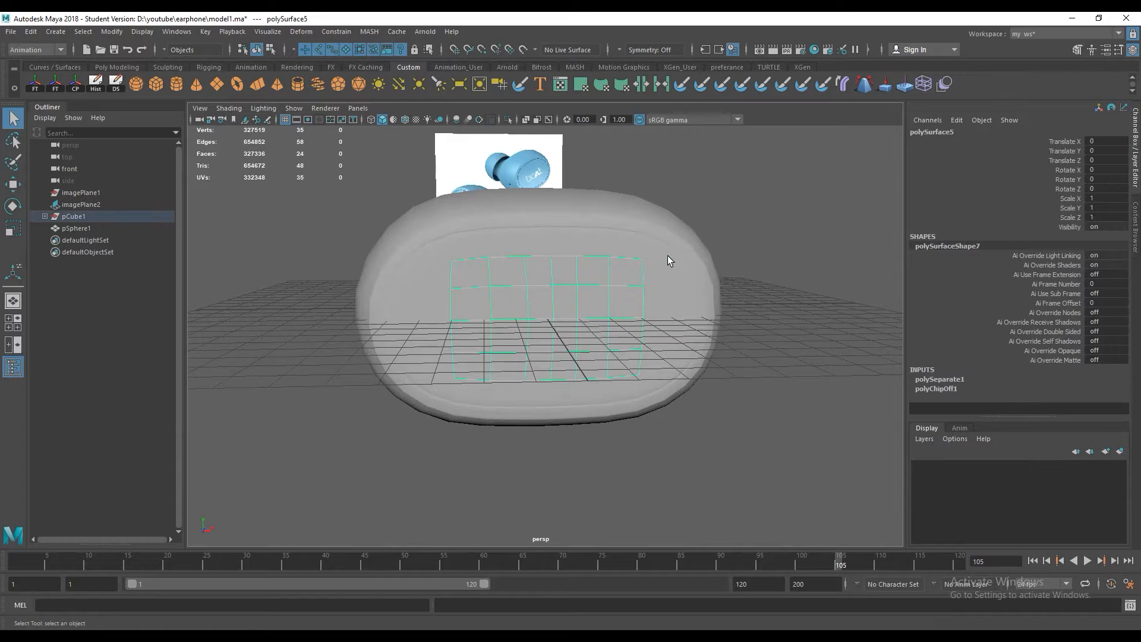
alt+right_drag(669, 261, 559, 259)
alt+drag(559, 258, 658, 297)
Smooth all the earphone parts together with one division
drag(425, 245, 727, 391)
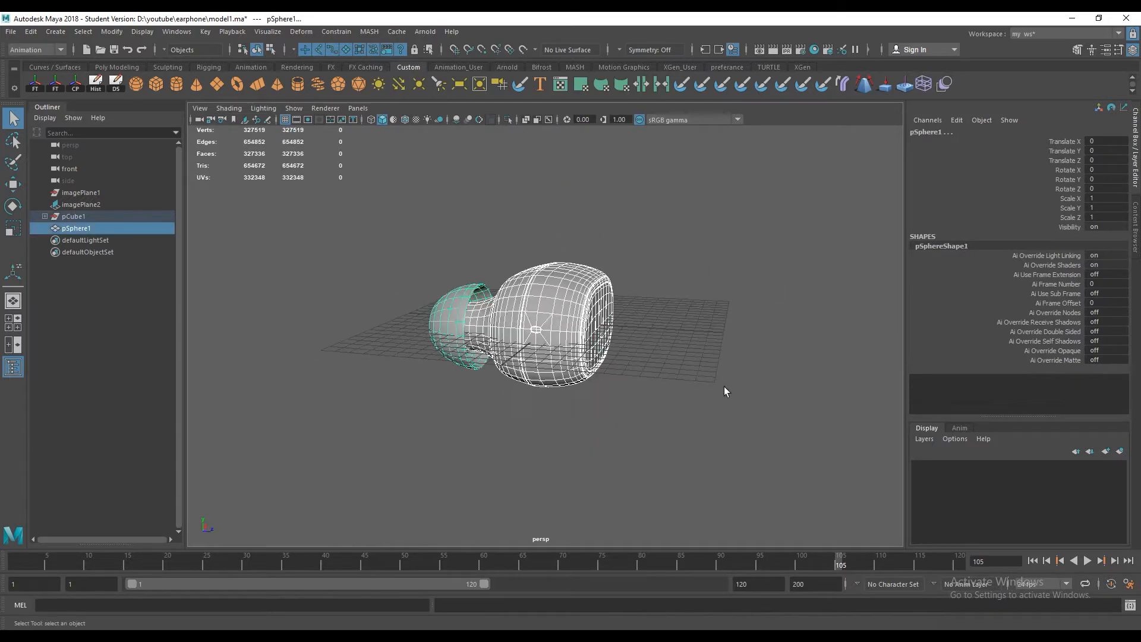
scroll(671, 348, up, 4)
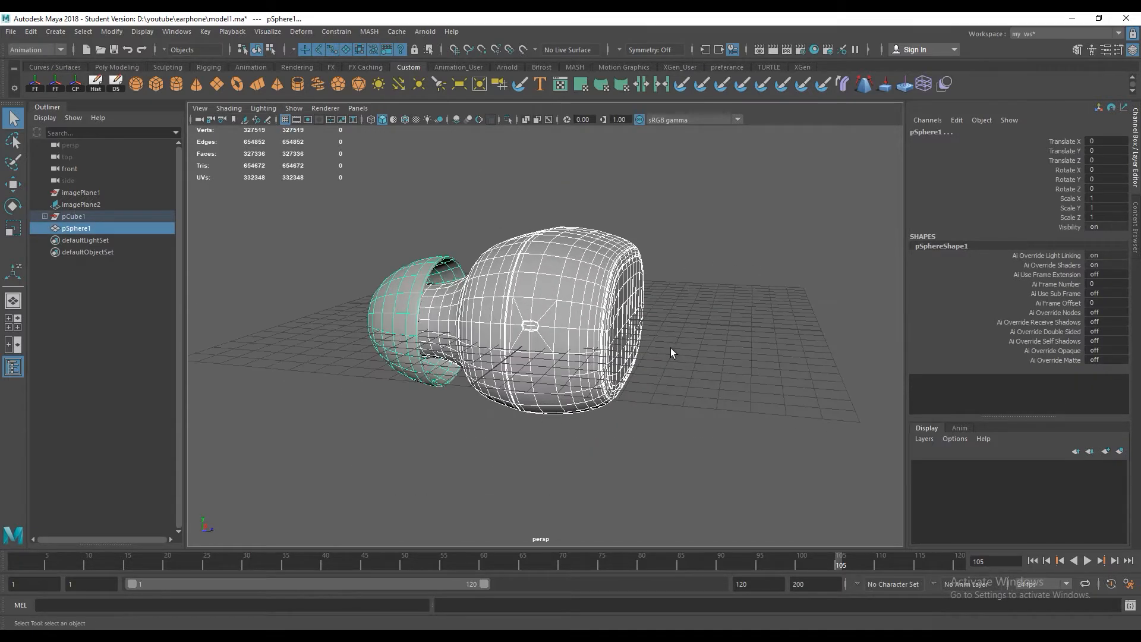
right_click(599, 286)
shift+right_drag(599, 285, 568, 352)
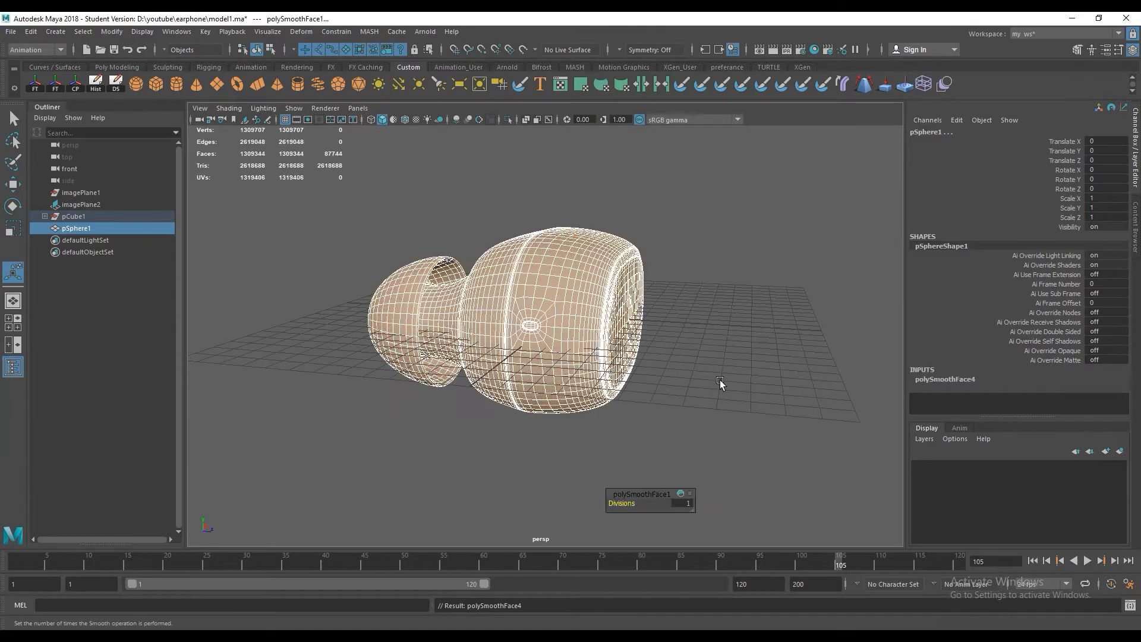
click(645, 340)
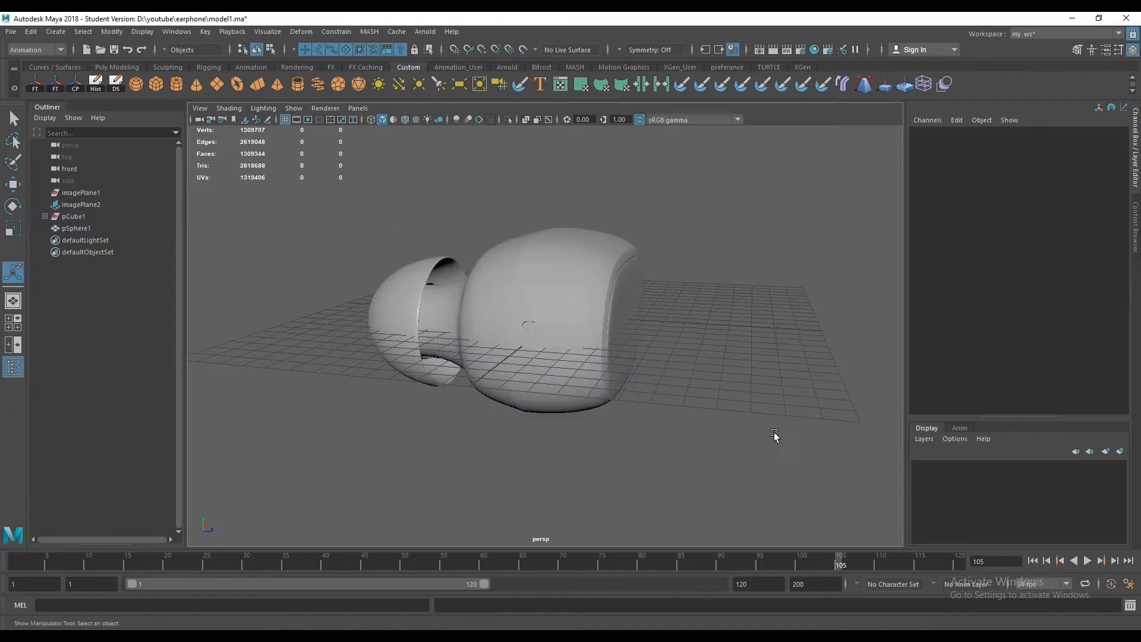
Smooth all the earphone parts a second time with one division and select the duplicated panel
click(564, 287)
key(a)
key(f)
shift+right_drag(553, 277, 527, 346)
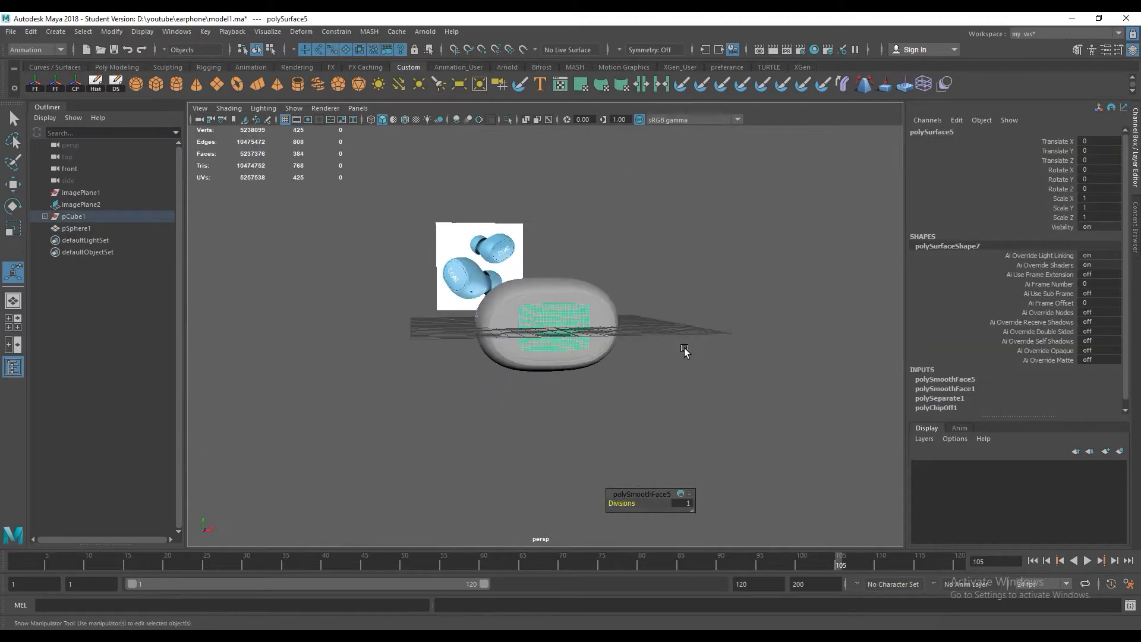
Assign a new Blinn material with default attributes to the duplicated panel on the flat end
scroll(685, 348, up, 8)
alt+drag(684, 348, 630, 316)
right_drag(623, 299, 624, 310)
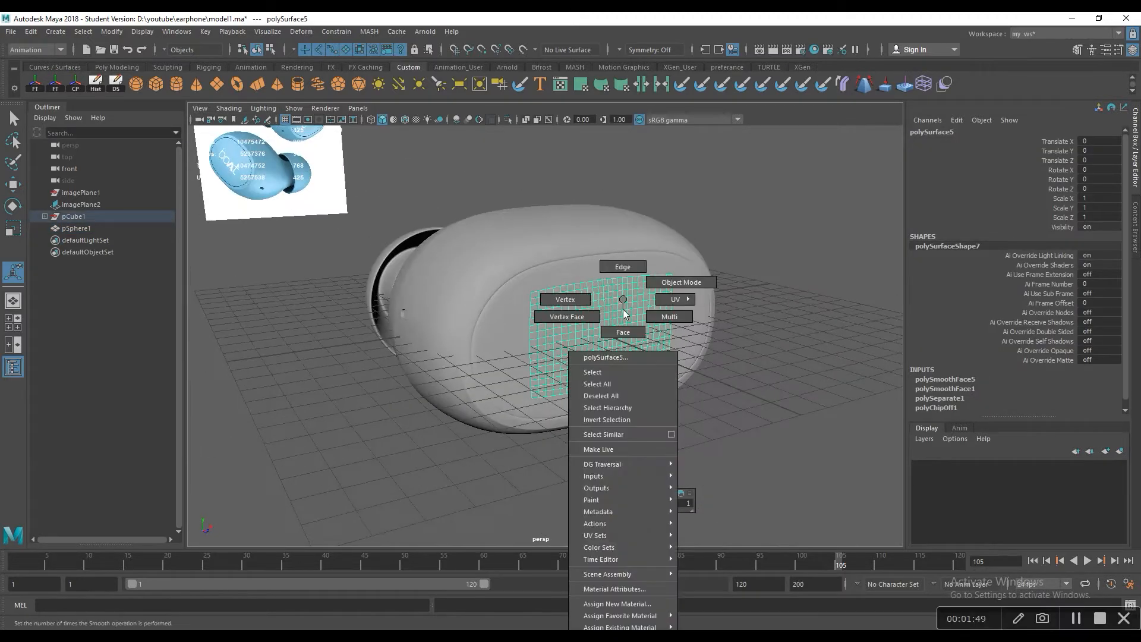
right_drag(641, 576, 622, 619)
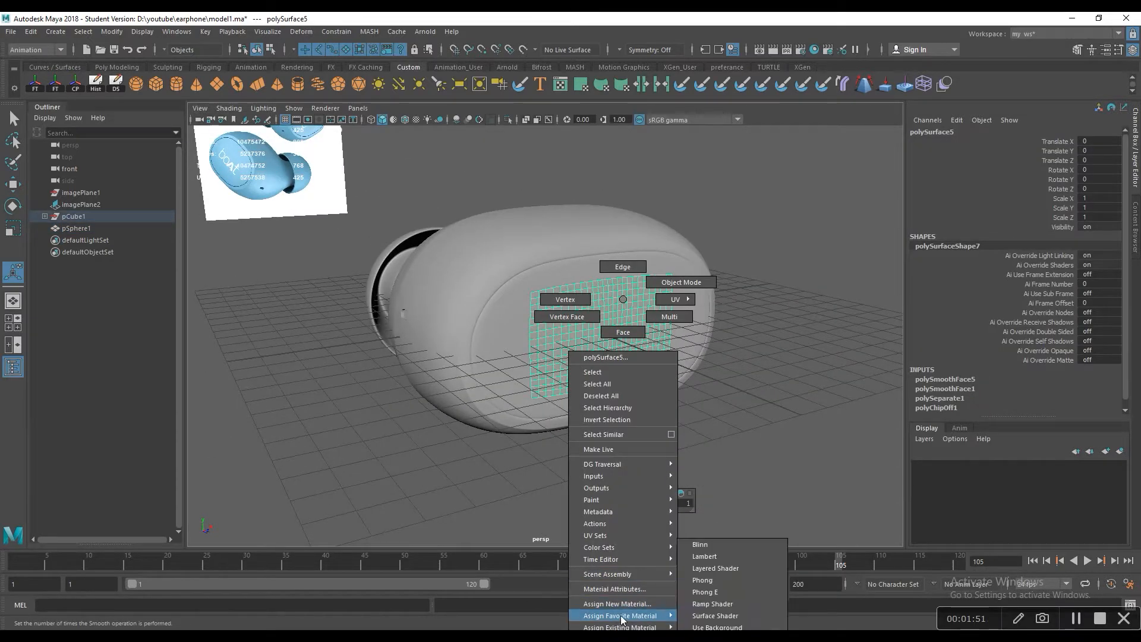
right_drag(716, 574, 707, 544)
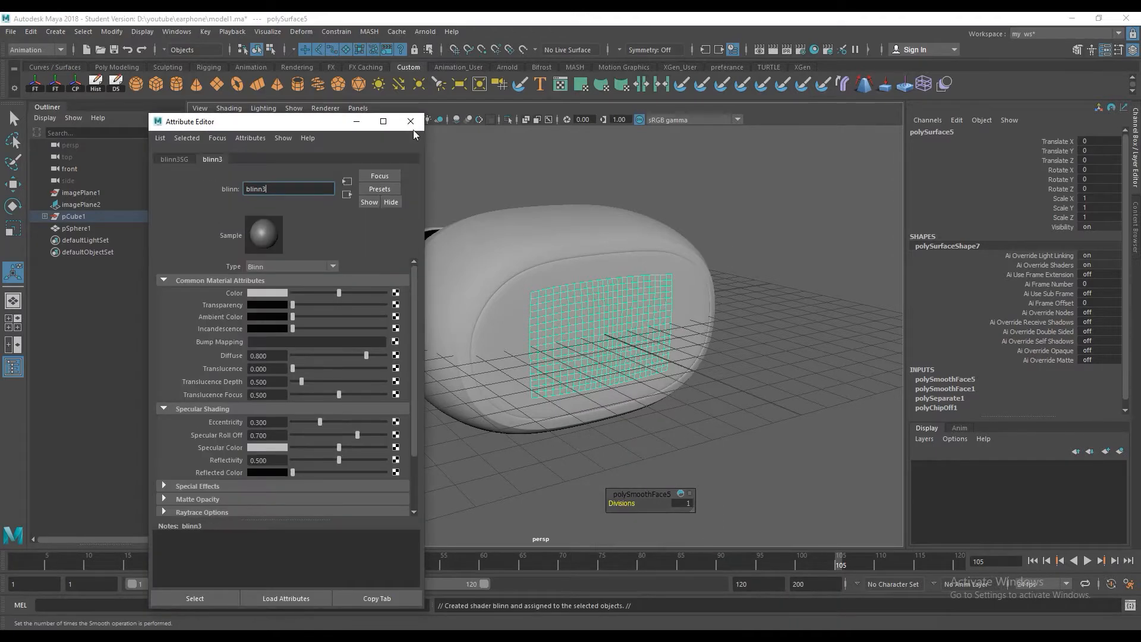
click(413, 119)
Assign a new Lambert material with default attributes to the main earphone body
click(708, 230)
alt+drag(733, 321, 678, 267)
alt+right_drag(678, 267, 731, 270)
alt+drag(731, 270, 648, 243)
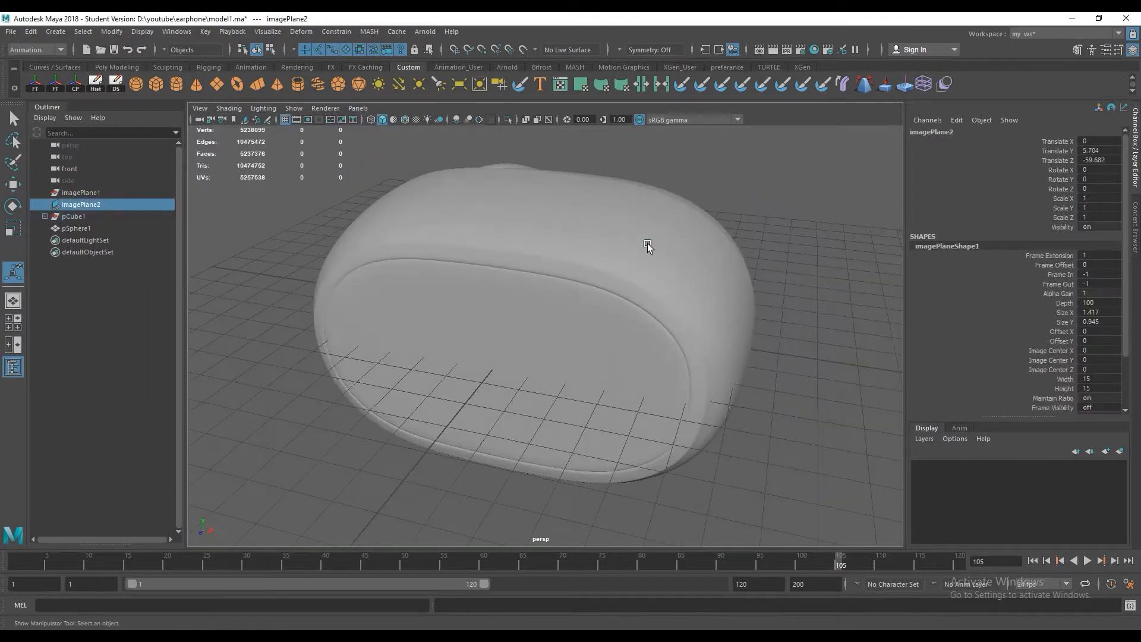
click(648, 244)
right_drag(648, 244, 657, 560)
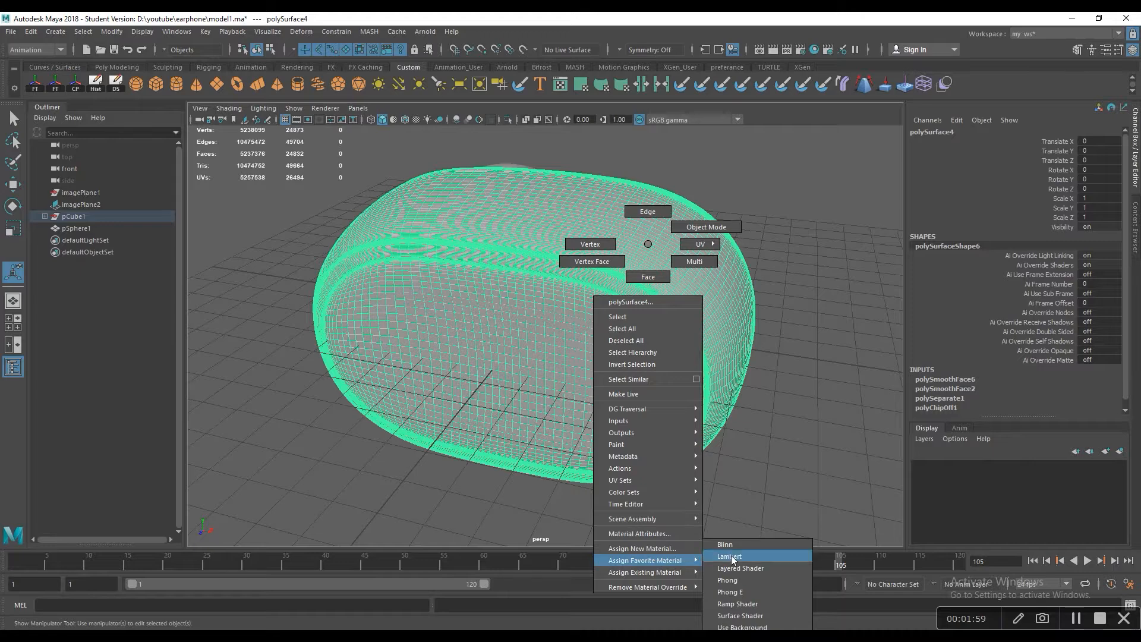
right_drag(732, 560, 731, 557)
click(411, 126)
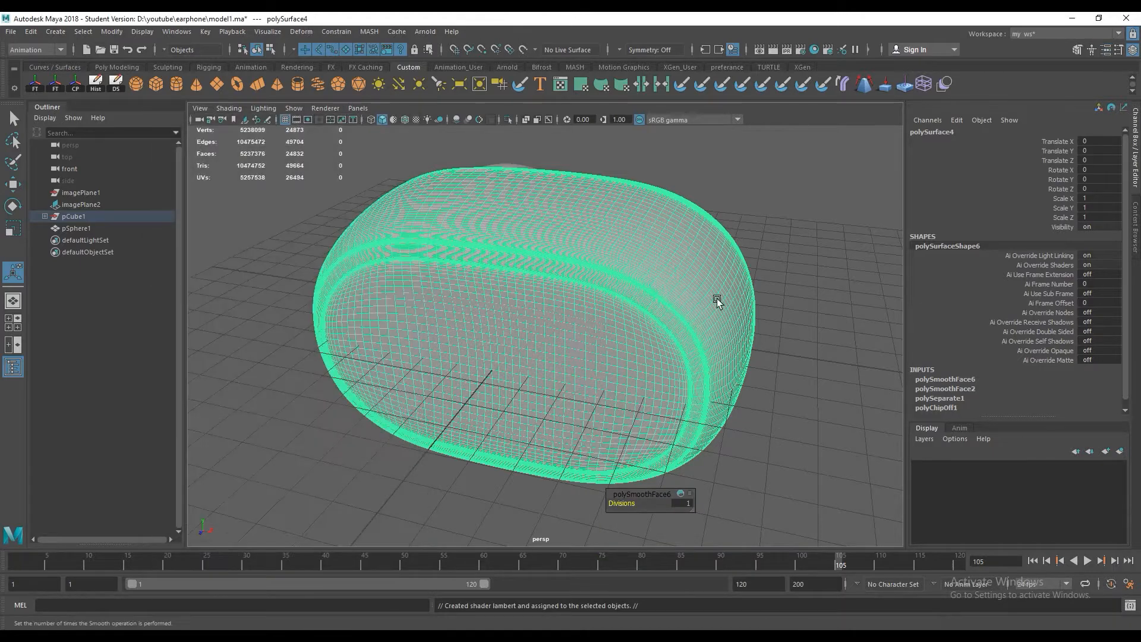
Assign a new Blinn material with default attributes to the spherical ear tip
alt+drag(717, 299, 631, 290)
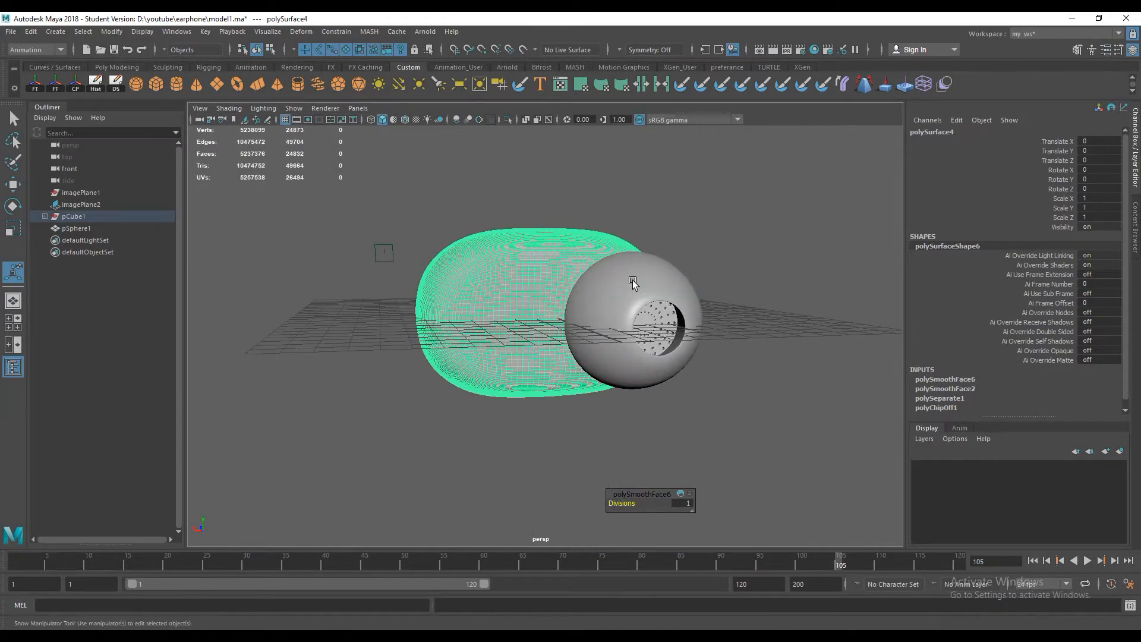
click(633, 280)
right_drag(620, 286, 733, 547)
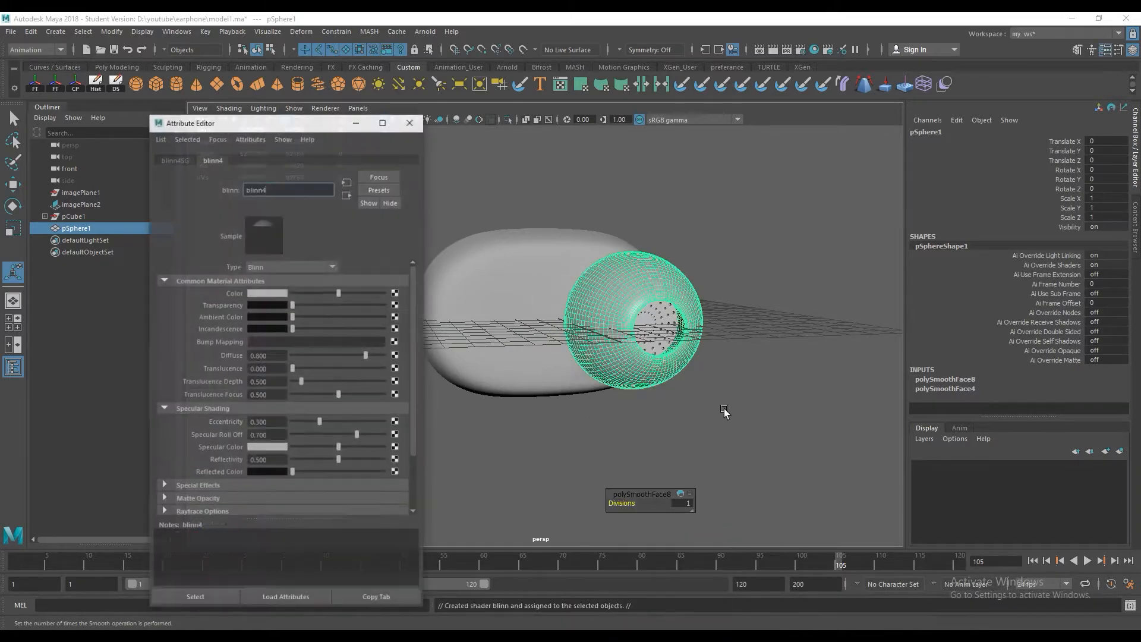
click(407, 121)
click(711, 240)
Assign a new Blinn material with default attributes to the perforated disc inside the ear tip opening
alt+drag(711, 240, 517, 301)
scroll(660, 319, up, 5)
click(537, 301)
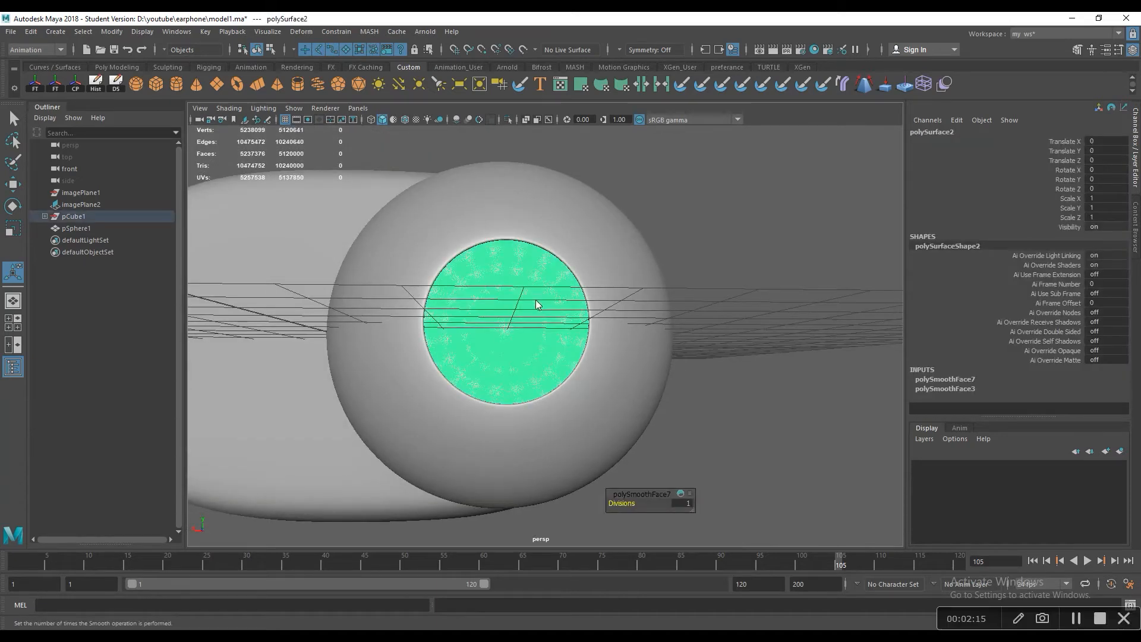
right_drag(537, 300, 662, 542)
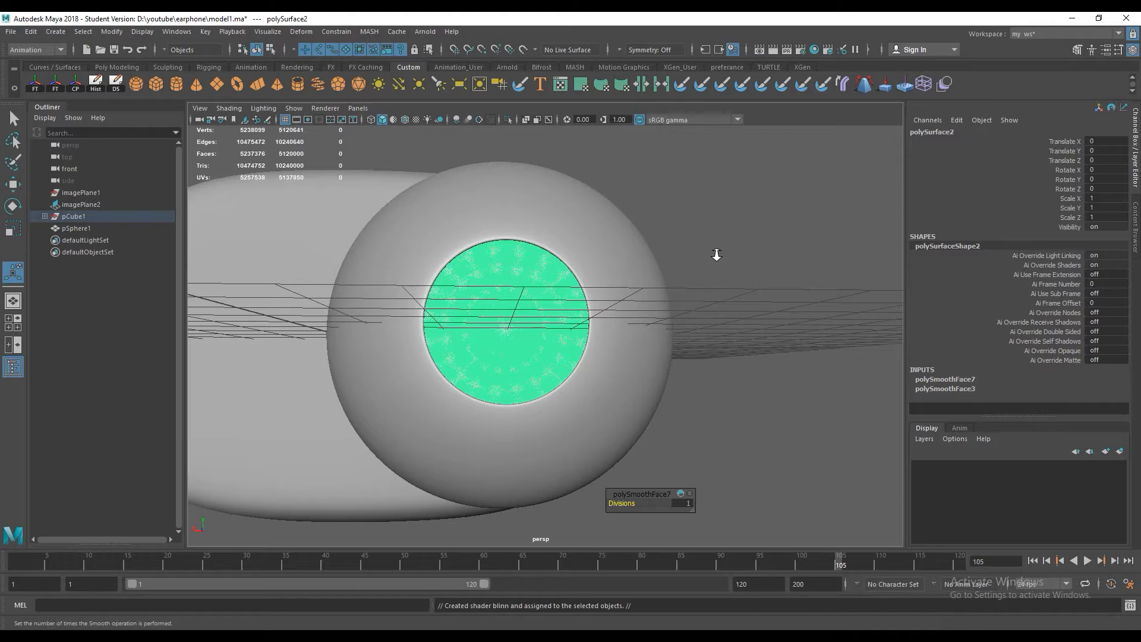
scroll(717, 254, down, 5)
click(410, 121)
scroll(647, 247, down, 5)
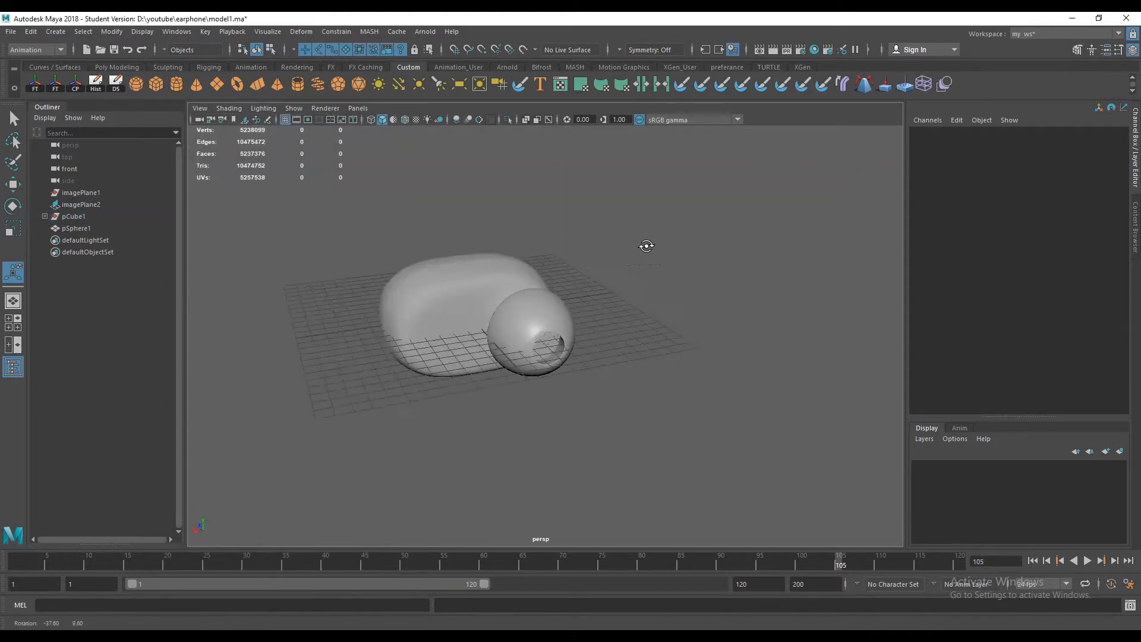
Select all the earphone parts together, leaving the reference image planes out
alt+drag(647, 247, 732, 409)
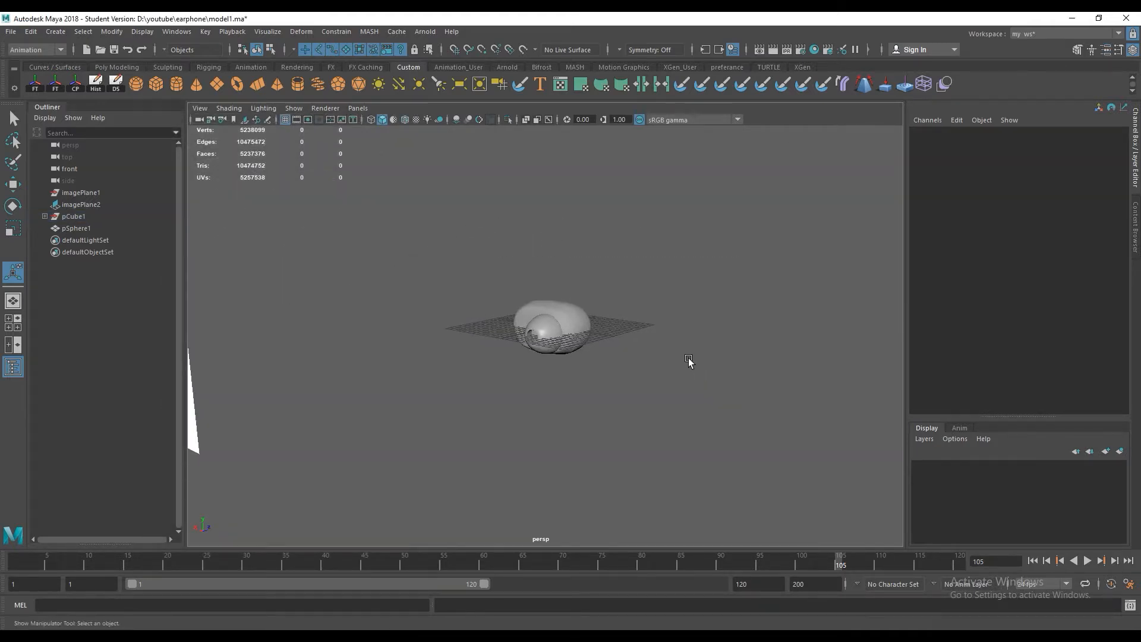
scroll(687, 359, up, 5)
key(ctrl+z)
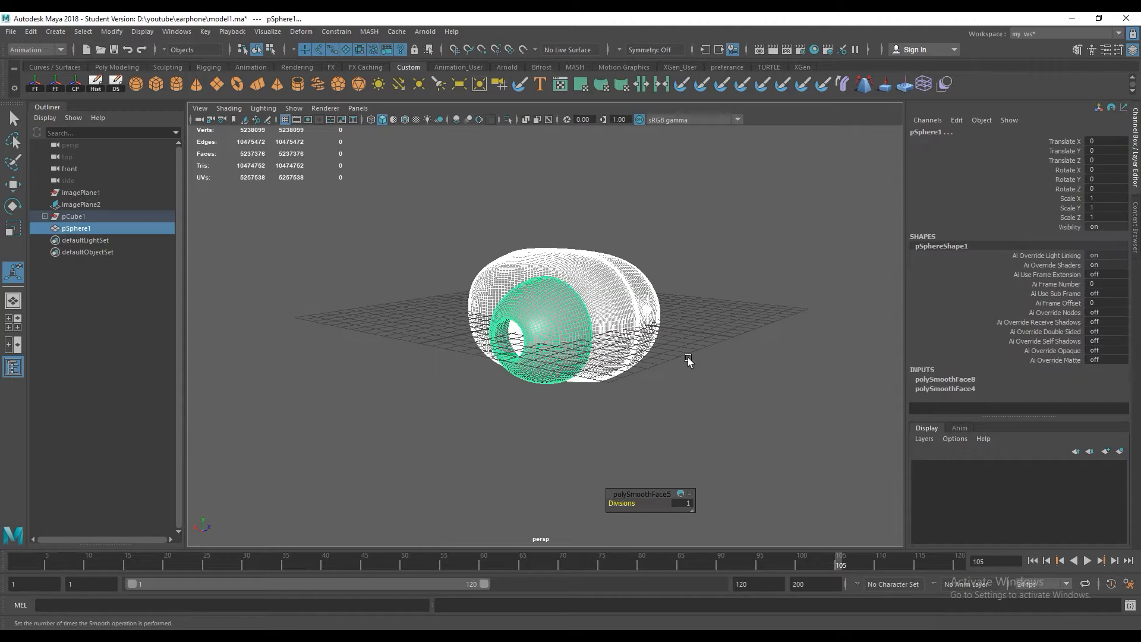
click(719, 309)
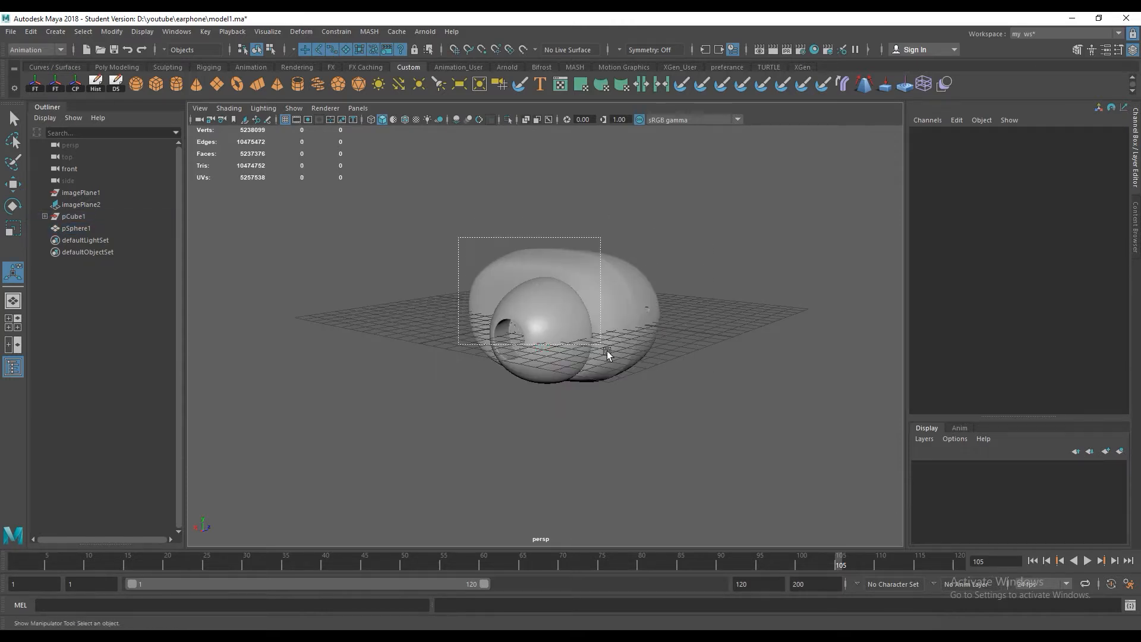
drag(608, 353, 610, 356)
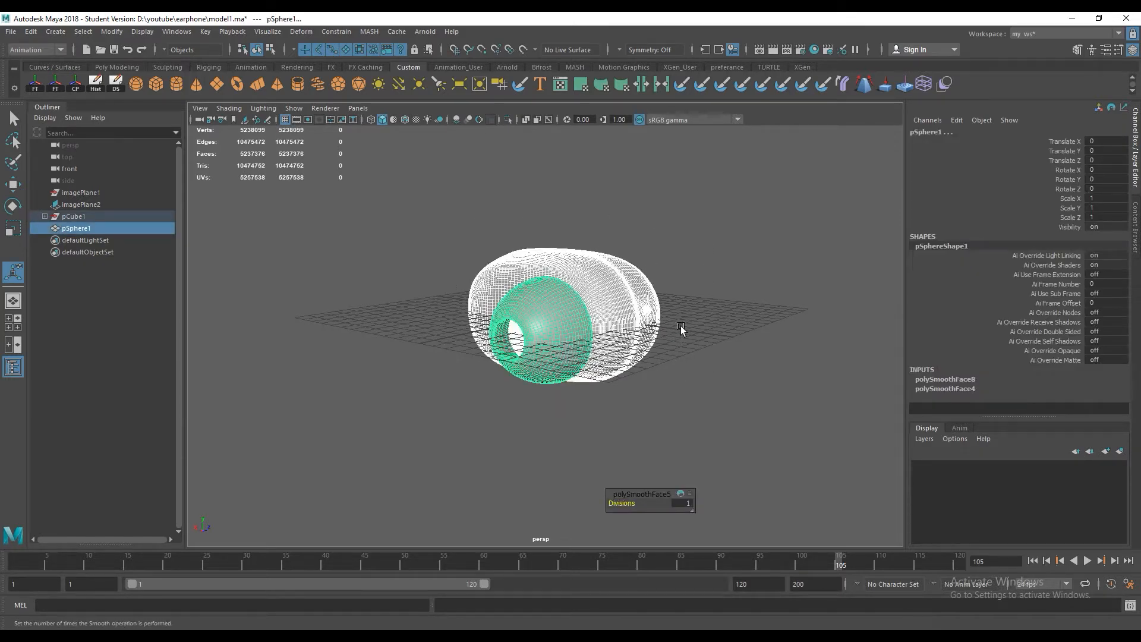
Start exporting the selected earphone parts as an OBJ and browse to the D:\youtube\earphone folder
click(10, 31)
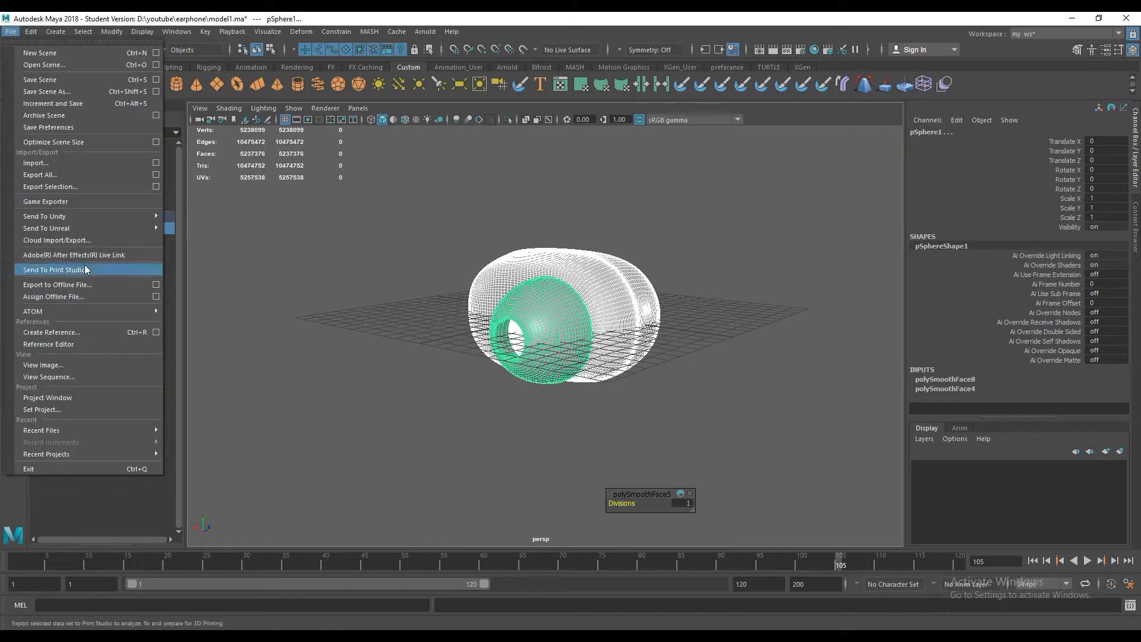
click(66, 188)
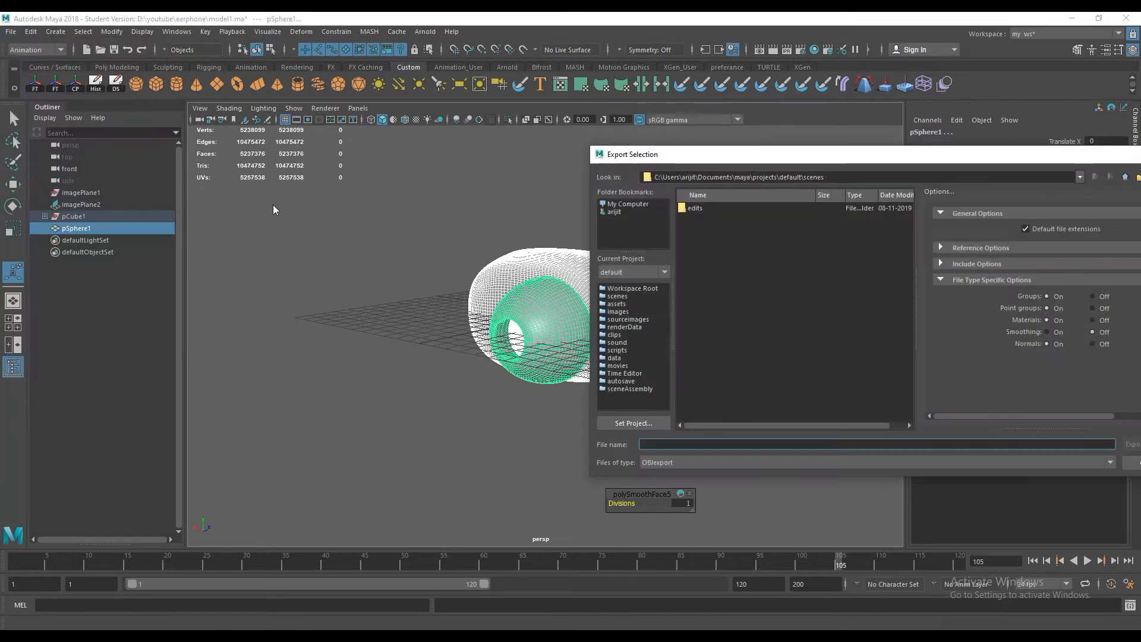
click(634, 205)
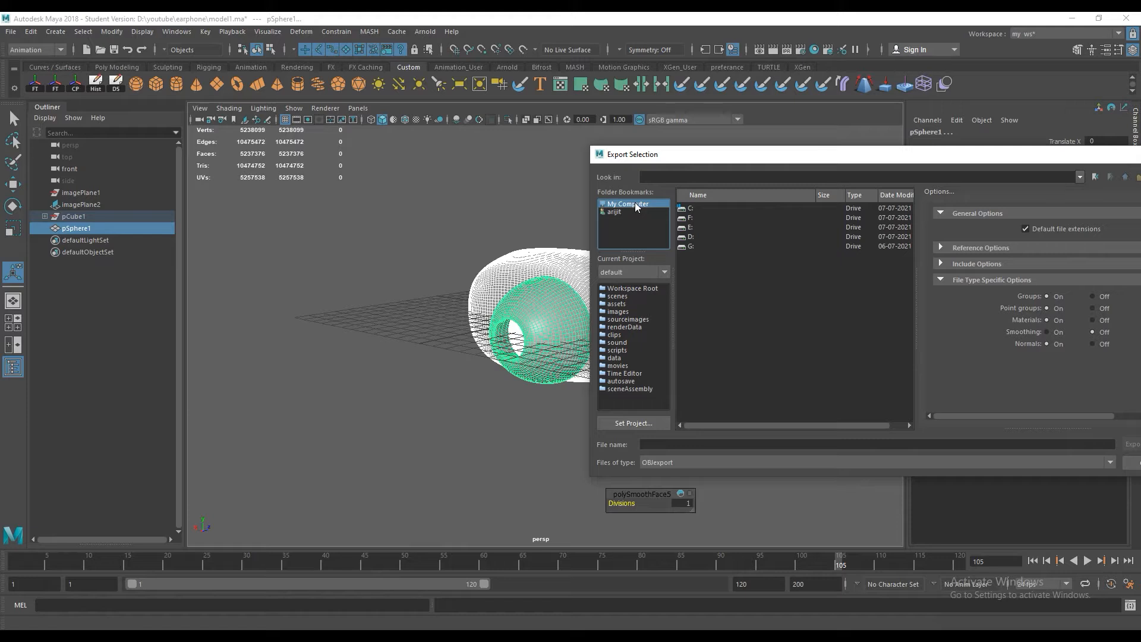
double_click(689, 237)
scroll(722, 355, down, 5)
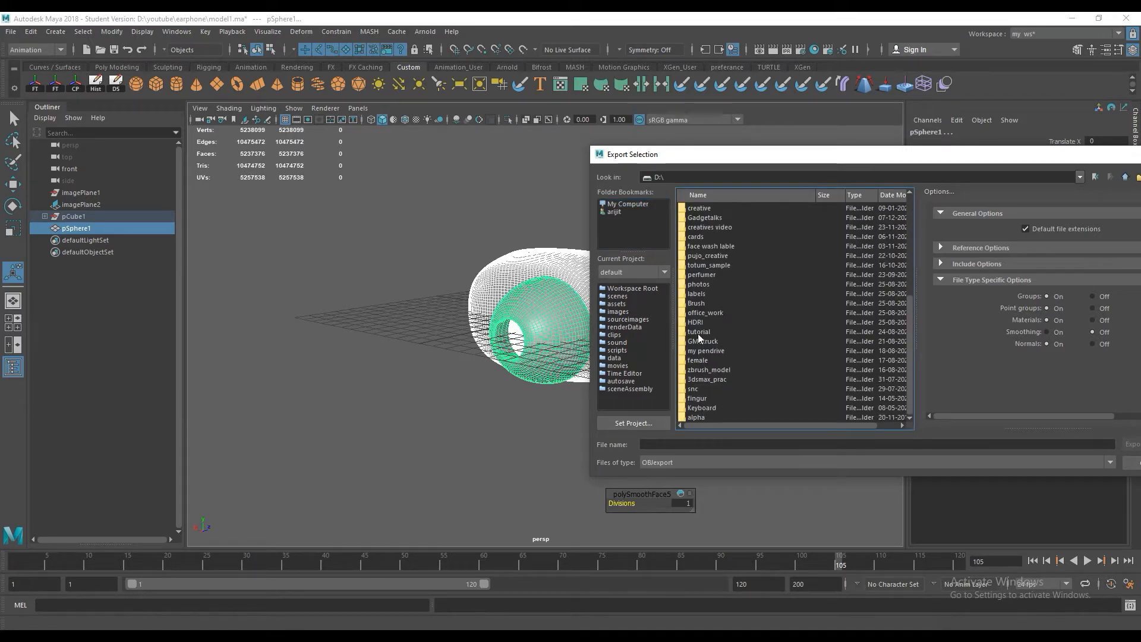
scroll(695, 276, up, 6)
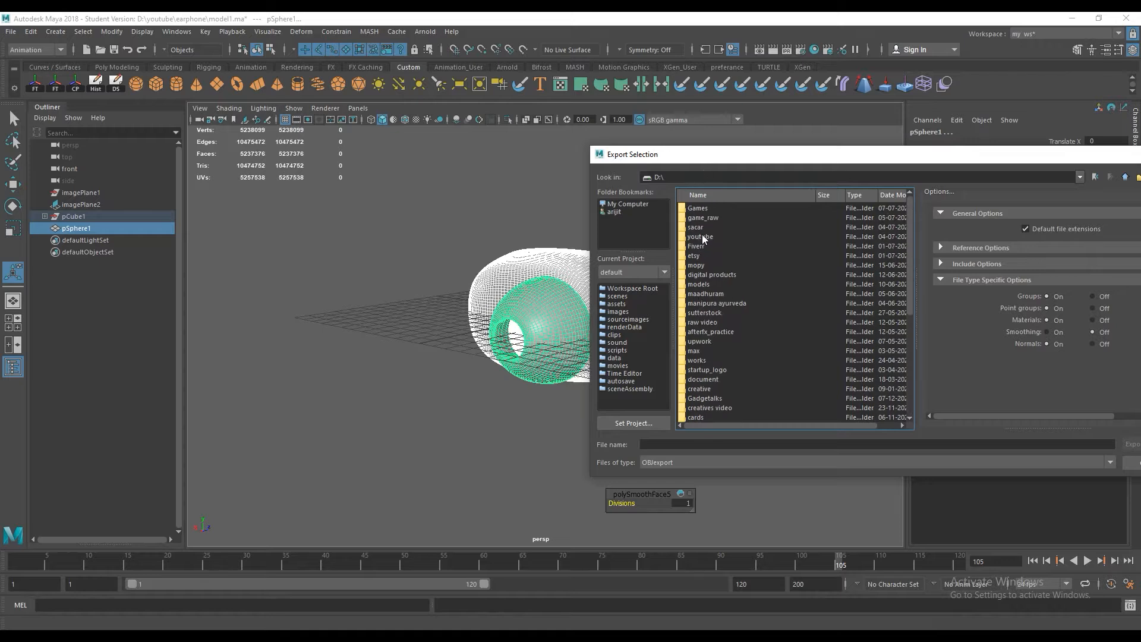
double_click(702, 237)
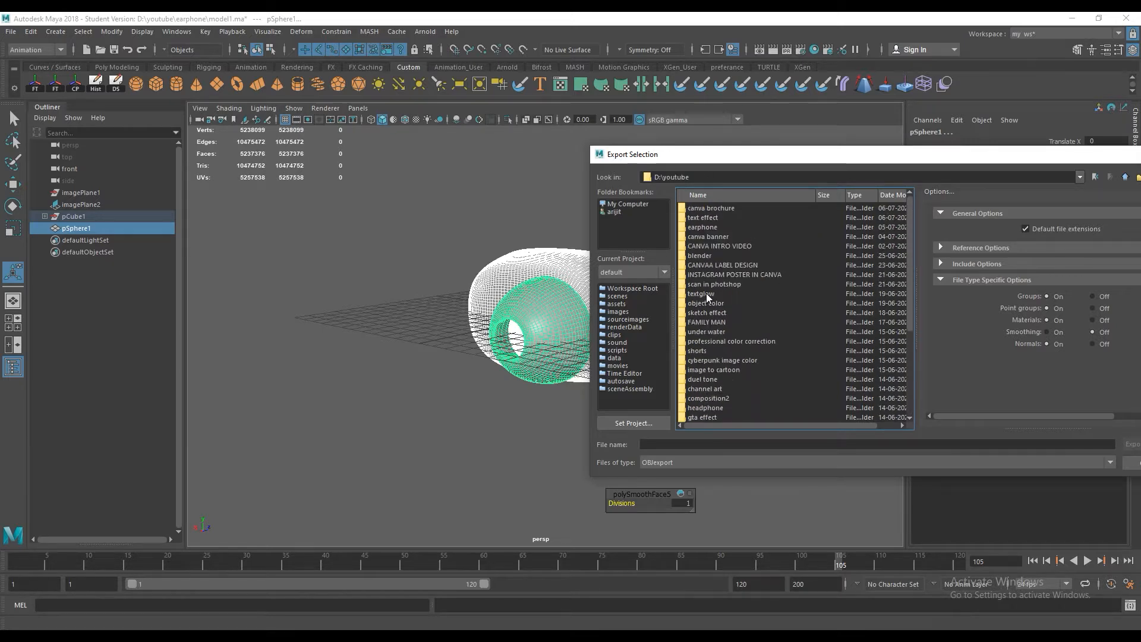
double_click(703, 228)
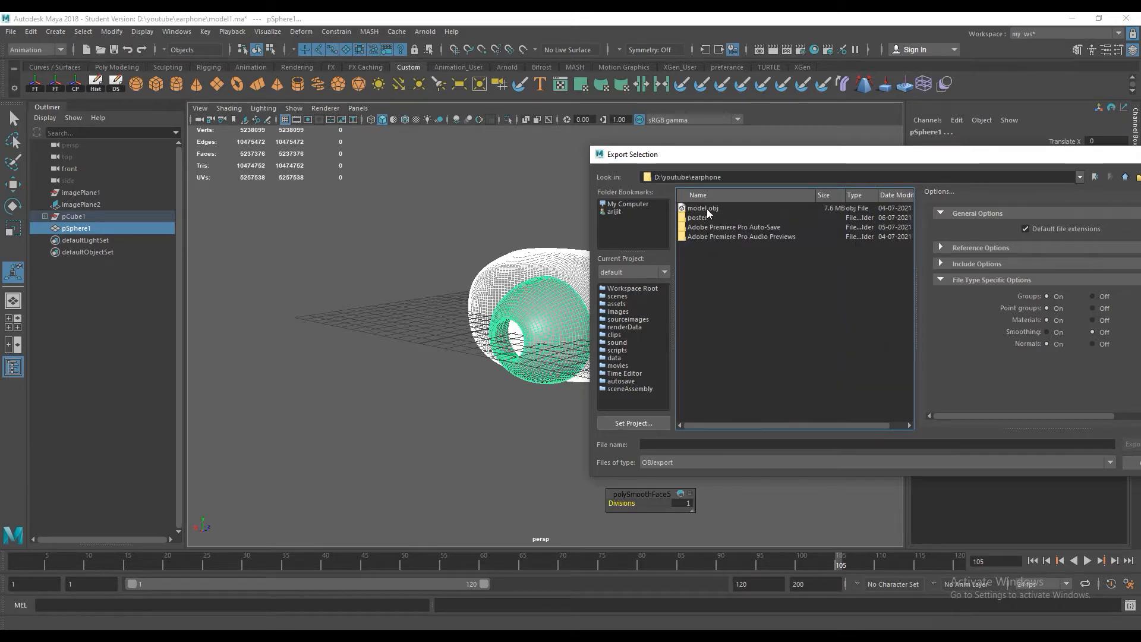
Name the export file model2 and export the selection as OBJ
click(700, 196)
click(708, 238)
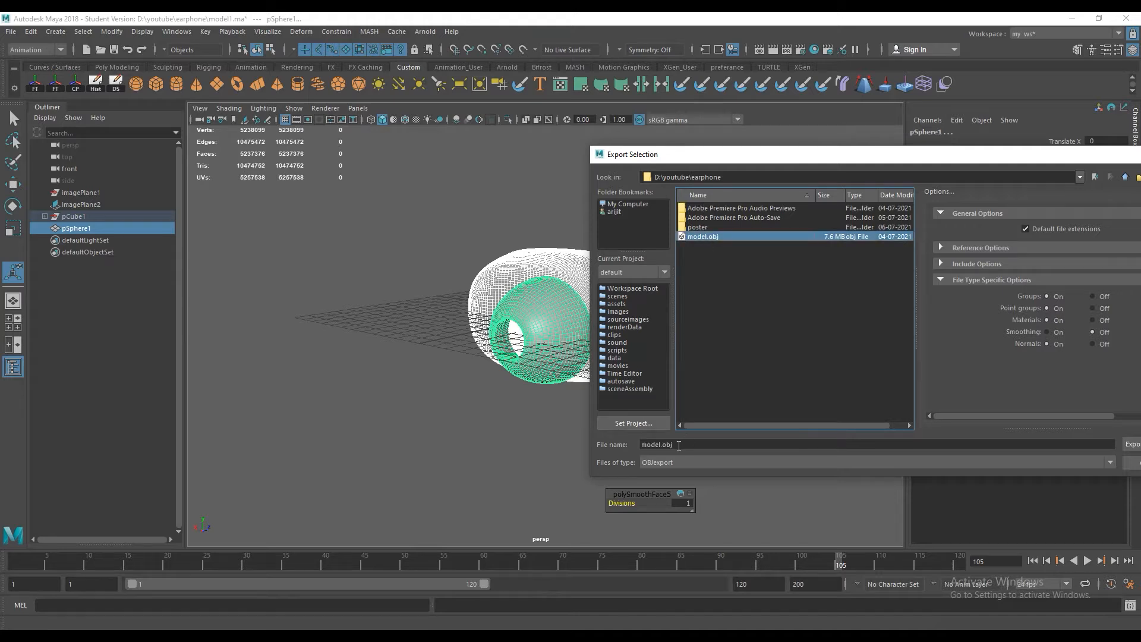
key(BackSpace)
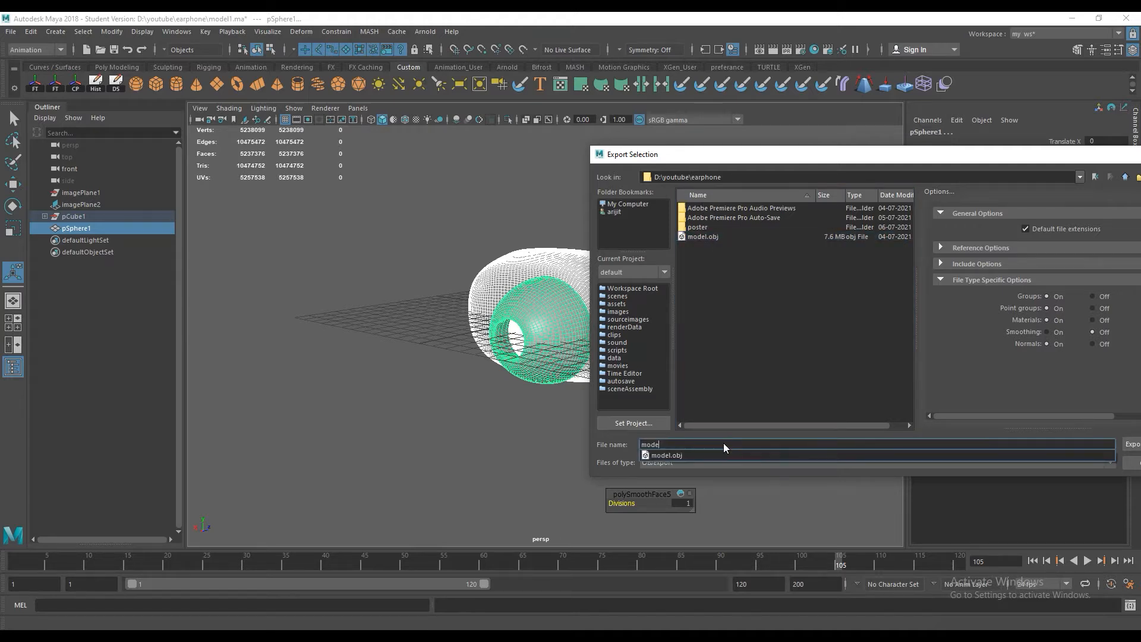
text(l2)
key(Return)
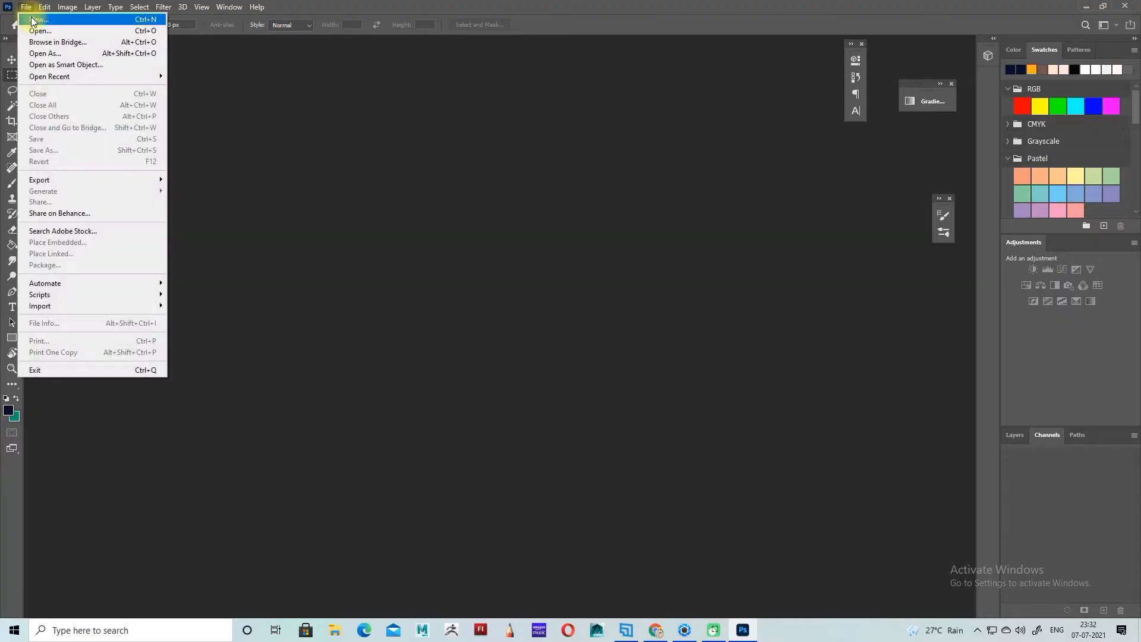
Switch to Photoshop and create a new Web Large document of 1920 x 1080 px at 72 ppi
click(36, 20)
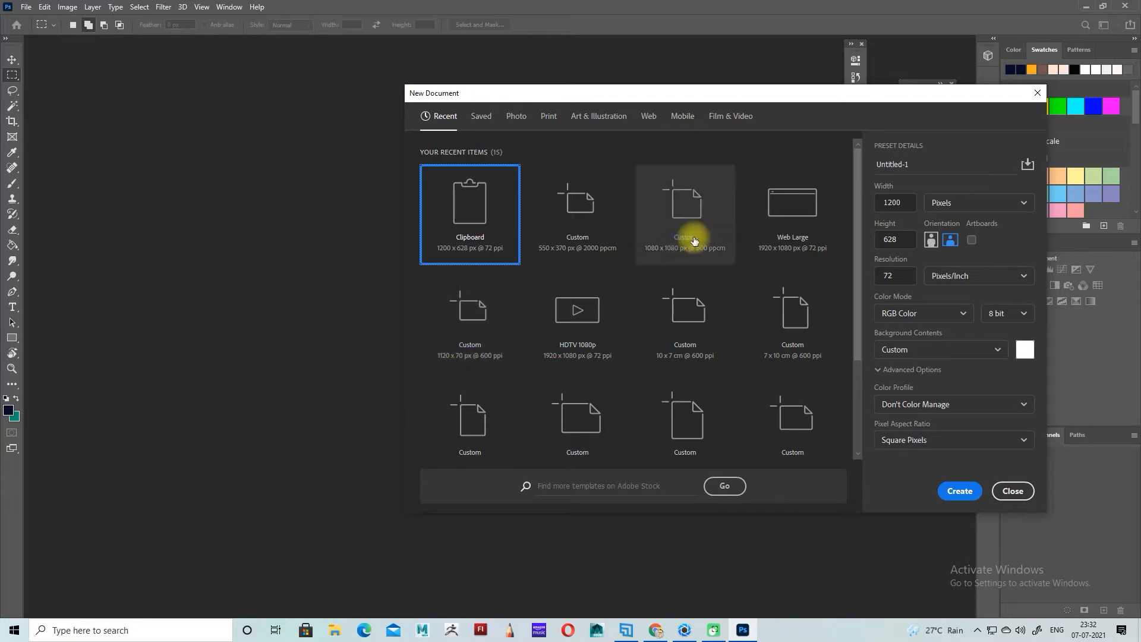
click(758, 231)
click(960, 494)
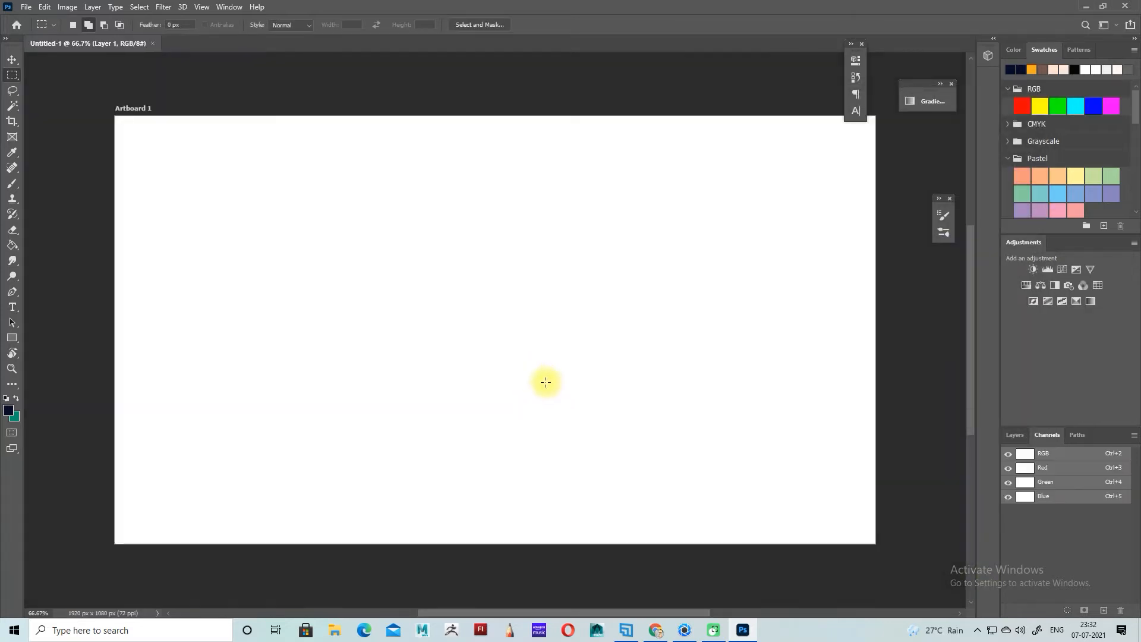
Paste the boAt logo into the document and scale it up about its centre to about 124%
key(ctrl+v)
click(12, 59)
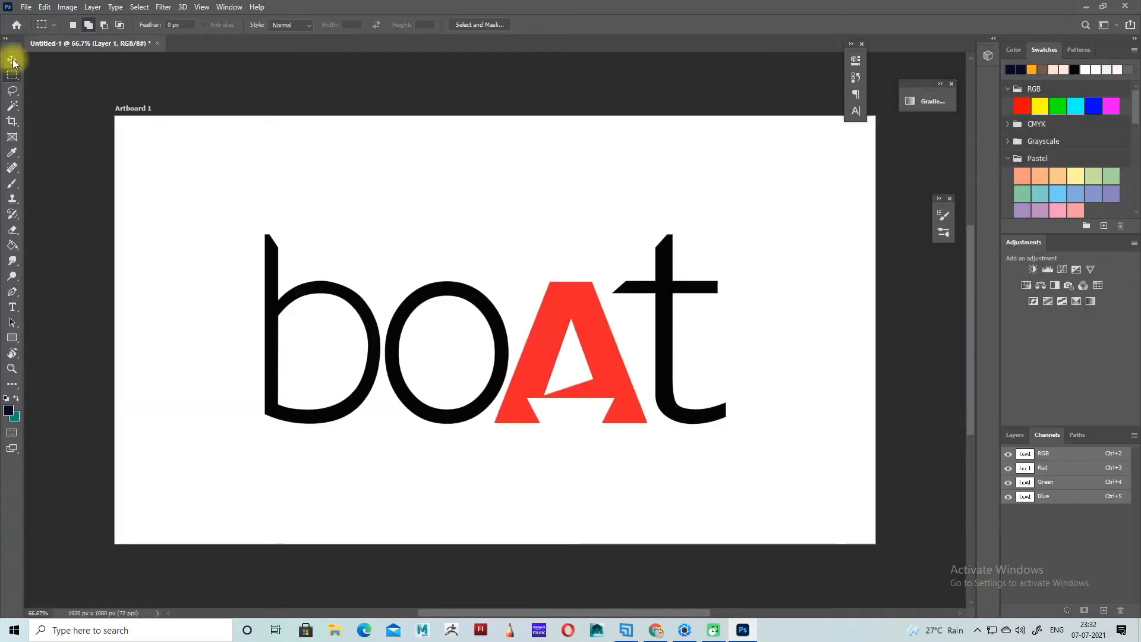
alt+drag(734, 207, 791, 176)
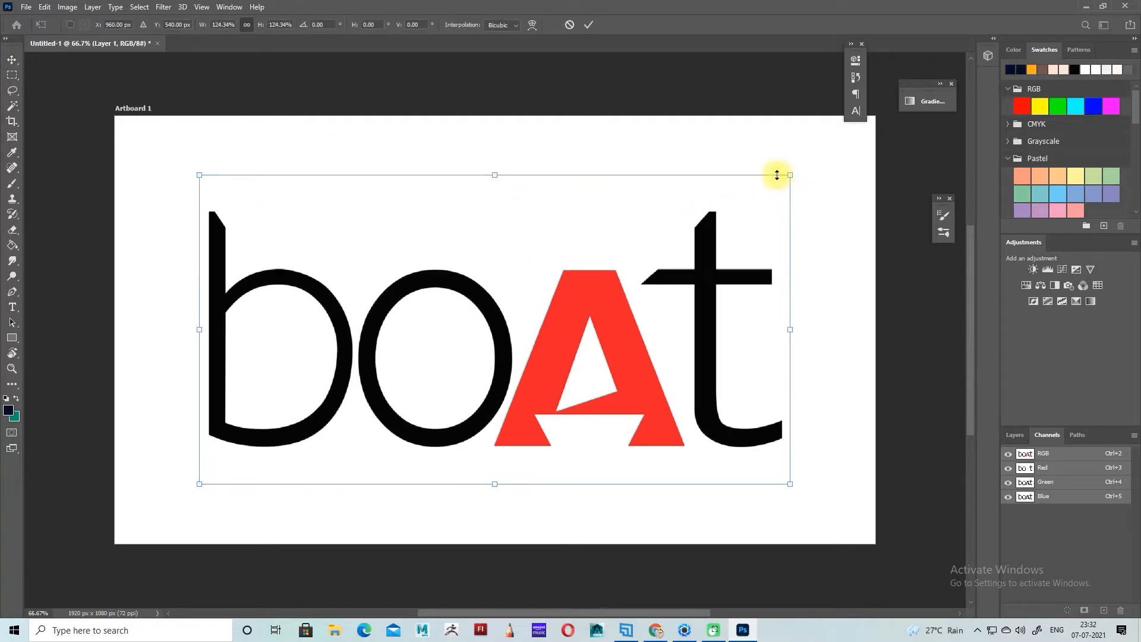
key(Return)
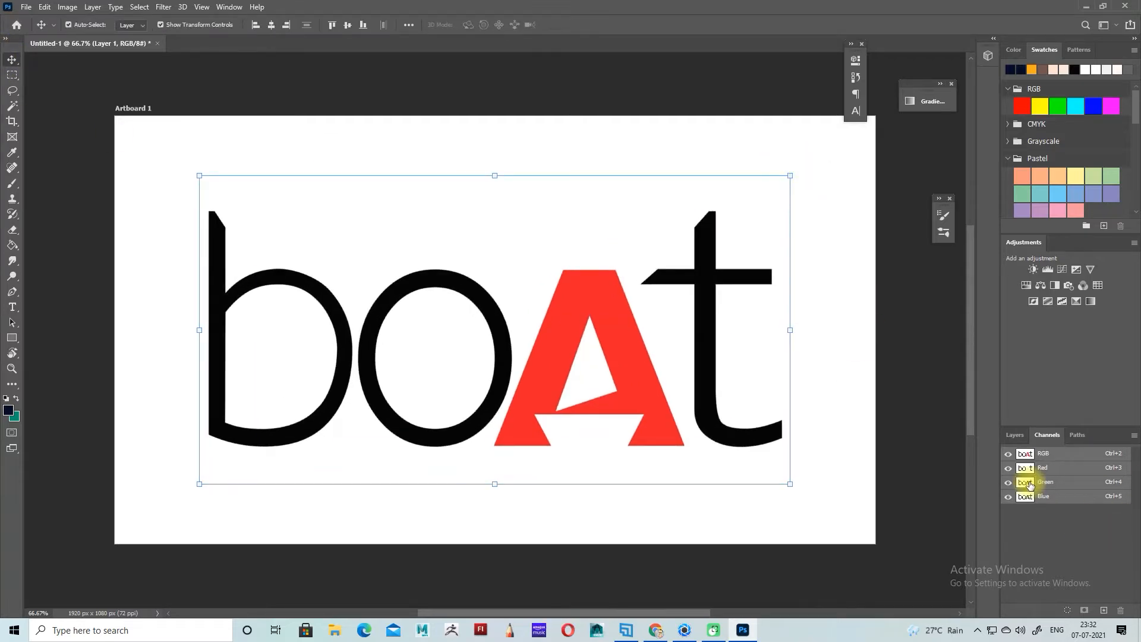
Ungroup Artboard 1 to take the logo layer out of its white artboard
click(1014, 436)
click(1012, 523)
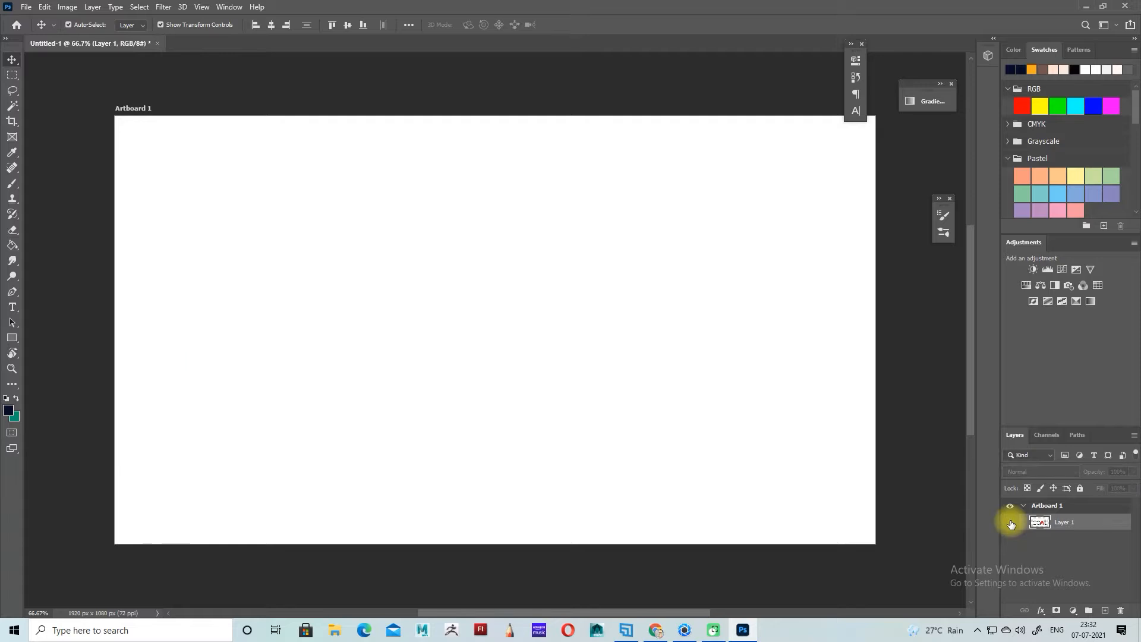
click(1012, 524)
double_click(1047, 506)
click(1059, 522)
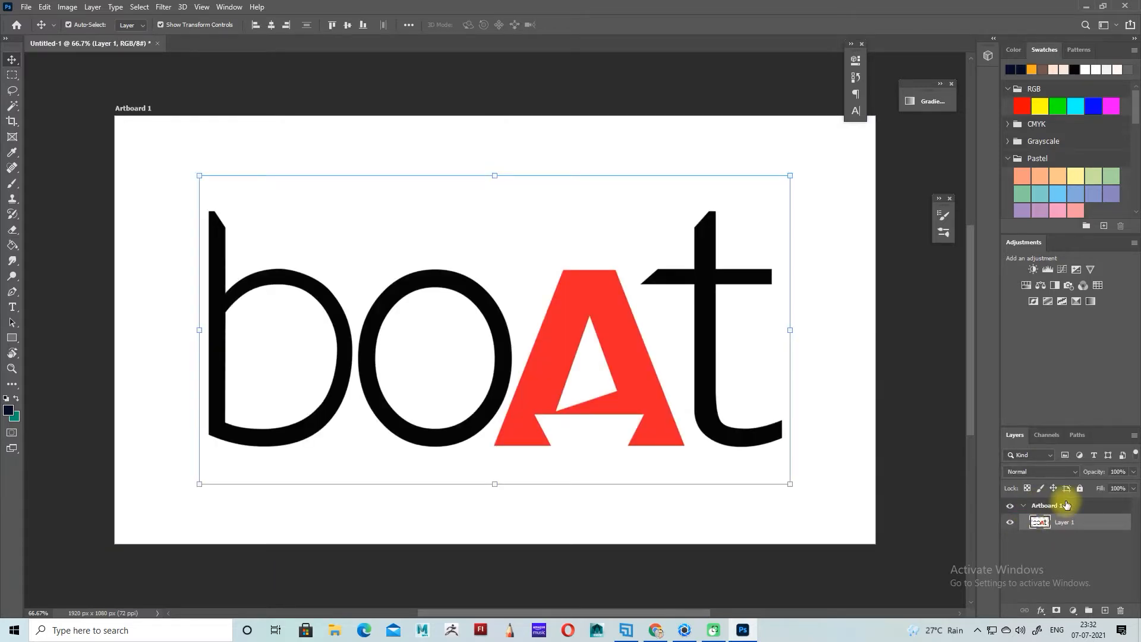
right_click(1067, 506)
click(1075, 92)
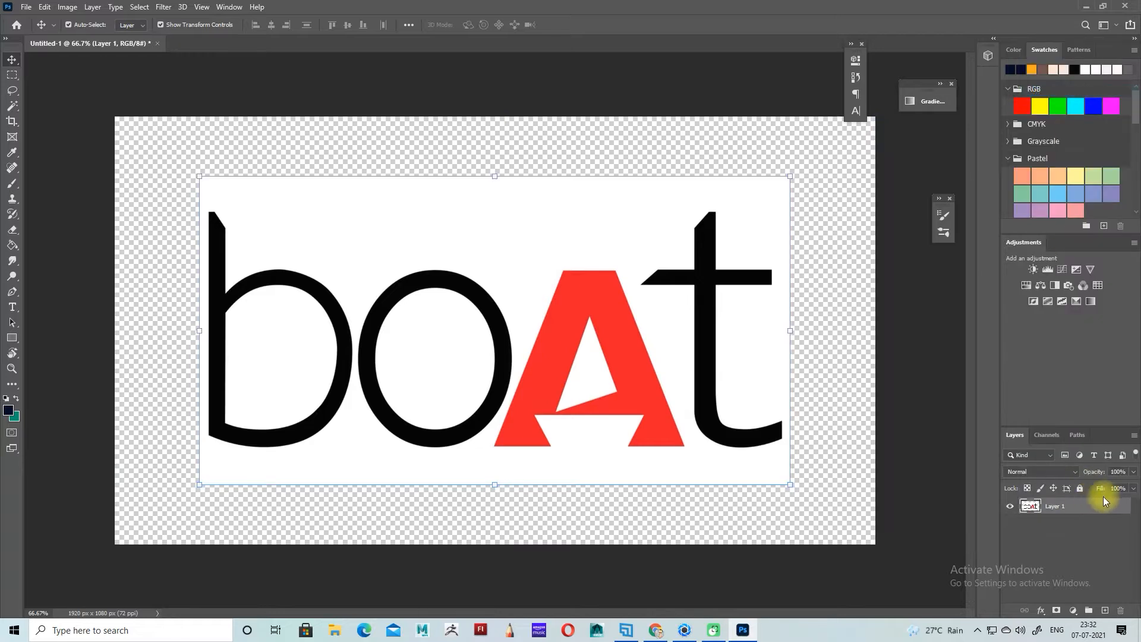
Delete the logo's white background with the Magic Wand, including the areas inside the b, o and A, and deselect
click(6, 105)
click(394, 230)
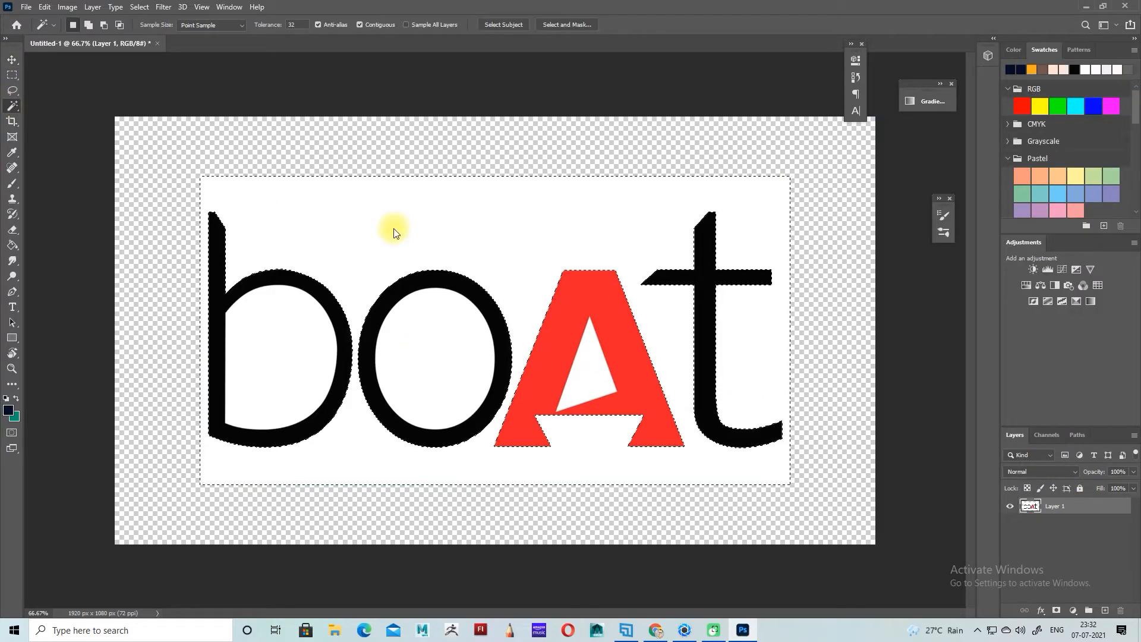
shift+click(587, 378)
shift+click(450, 357)
shift+click(300, 352)
key(Delete)
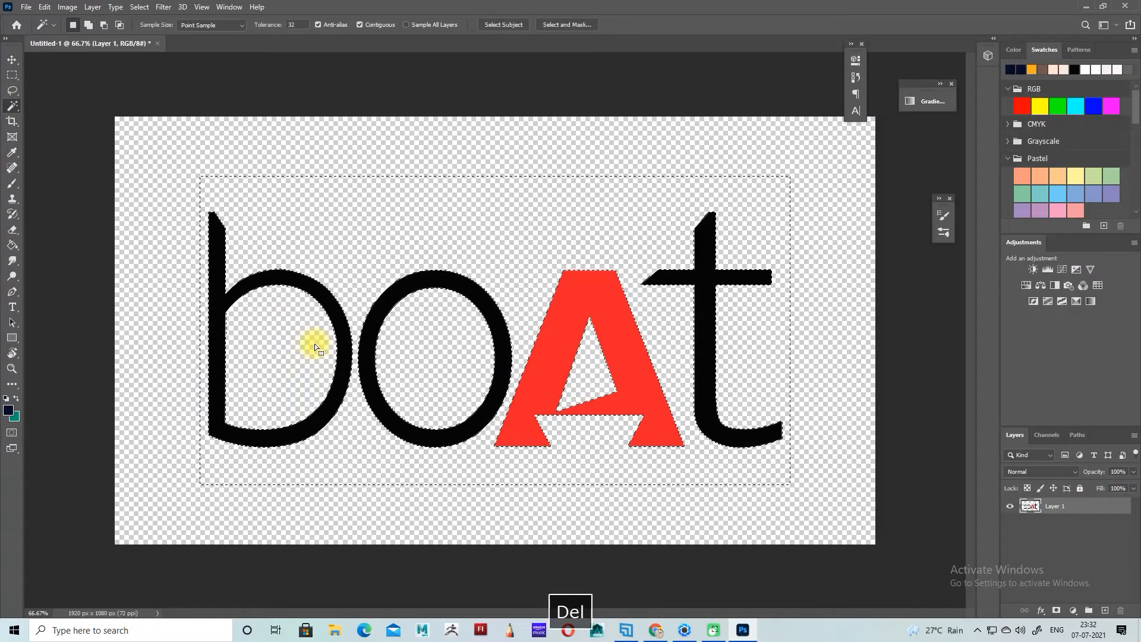
key(ctrl+d)
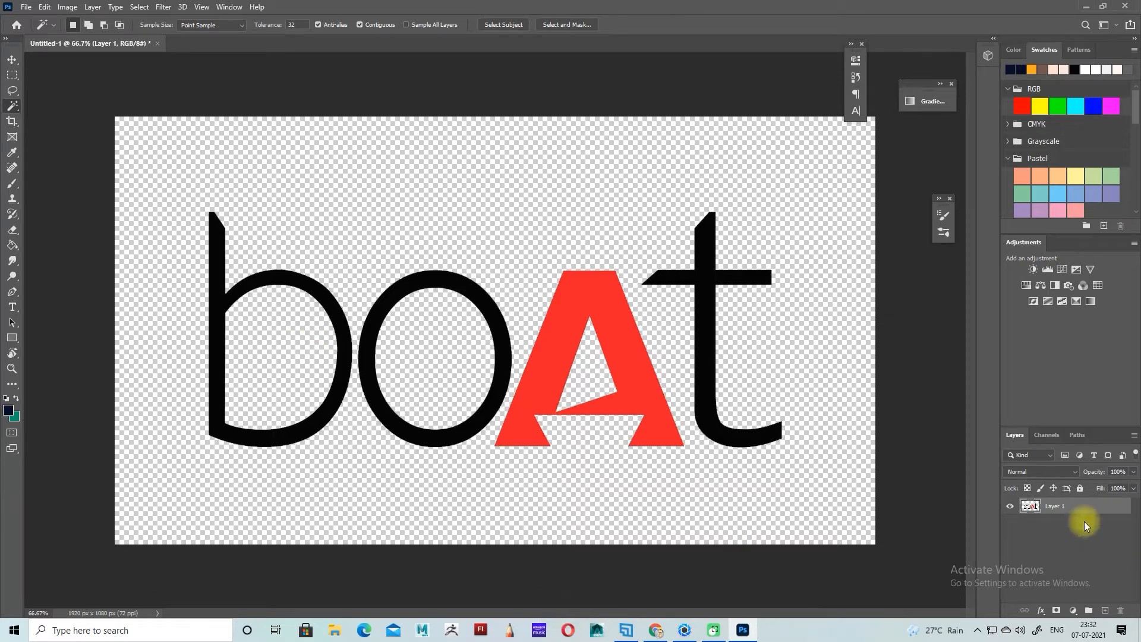
Load the channel as a selection, invert it onto the logo letters, save it as an alpha channel and deselect
click(1046, 436)
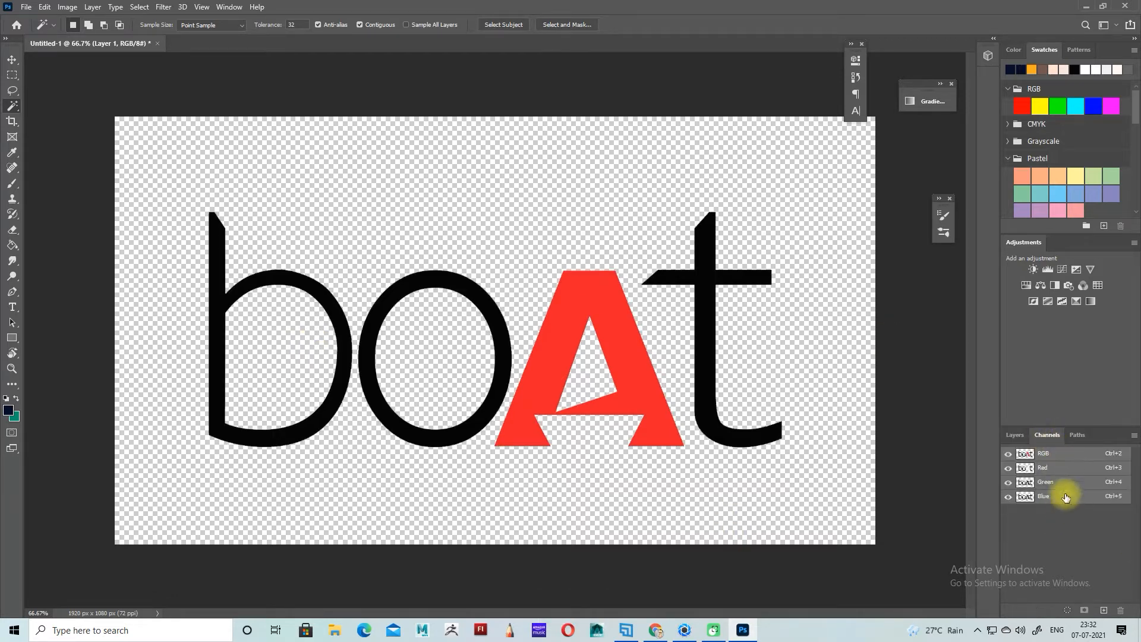
click(1068, 611)
key(ctrl+z)
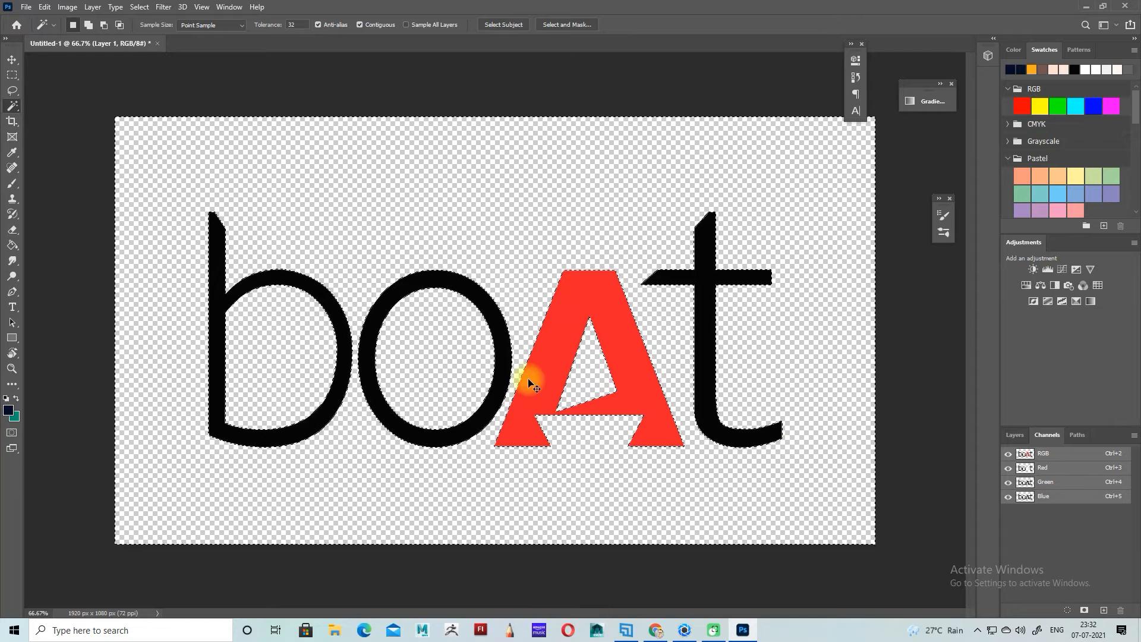
key(ctrl+shift+i)
click(1085, 610)
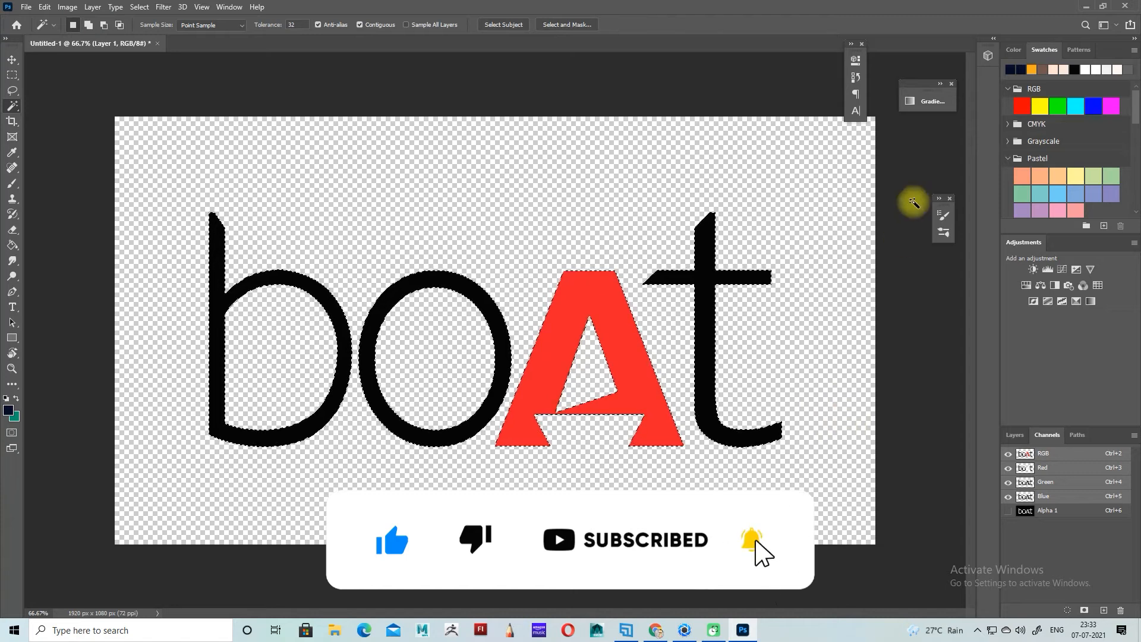
click(1019, 437)
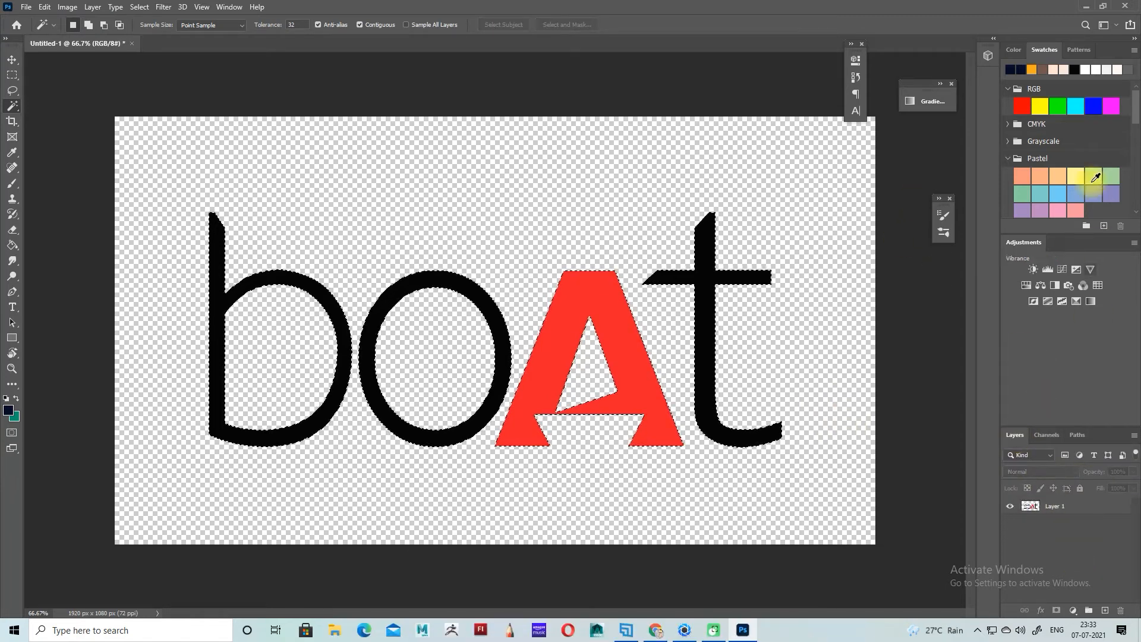
key(ctrl+d)
Save the document as a Photoshop file over the existing boat logo file in the D:\youtube folder
key(ctrl+shift+s)
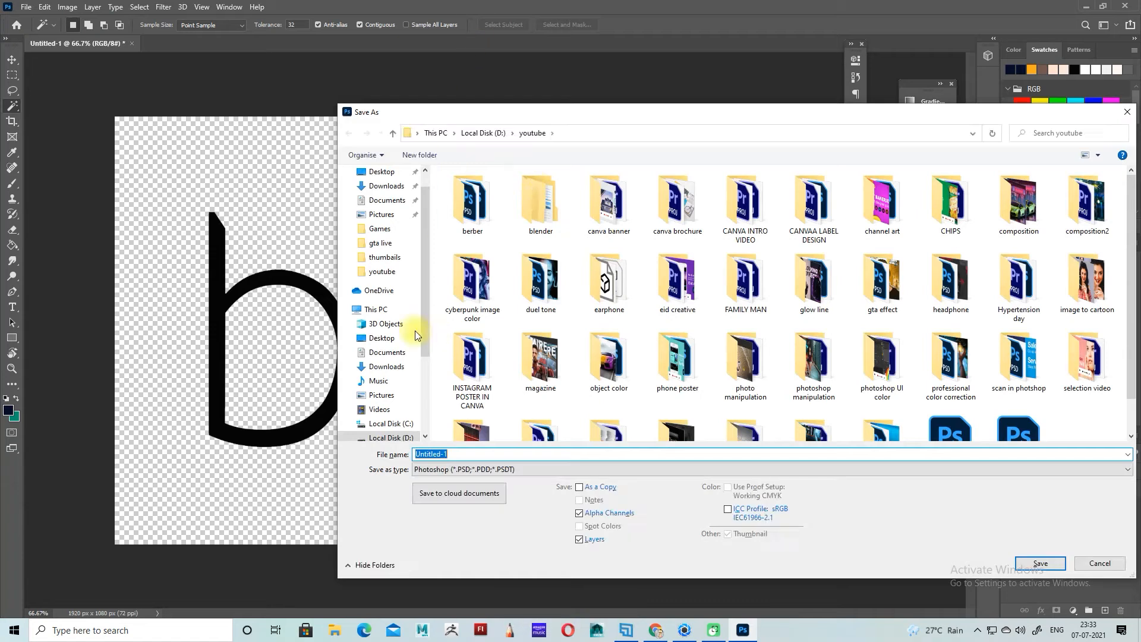
scroll(416, 336, up, 2)
click(384, 210)
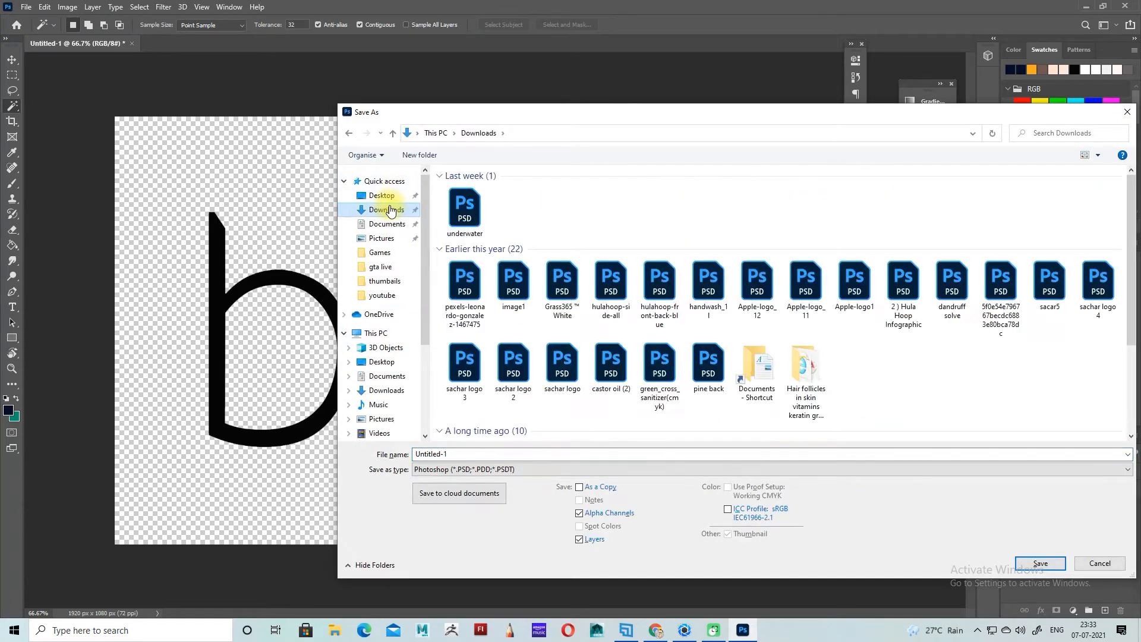
click(381, 295)
scroll(772, 310, down, 3)
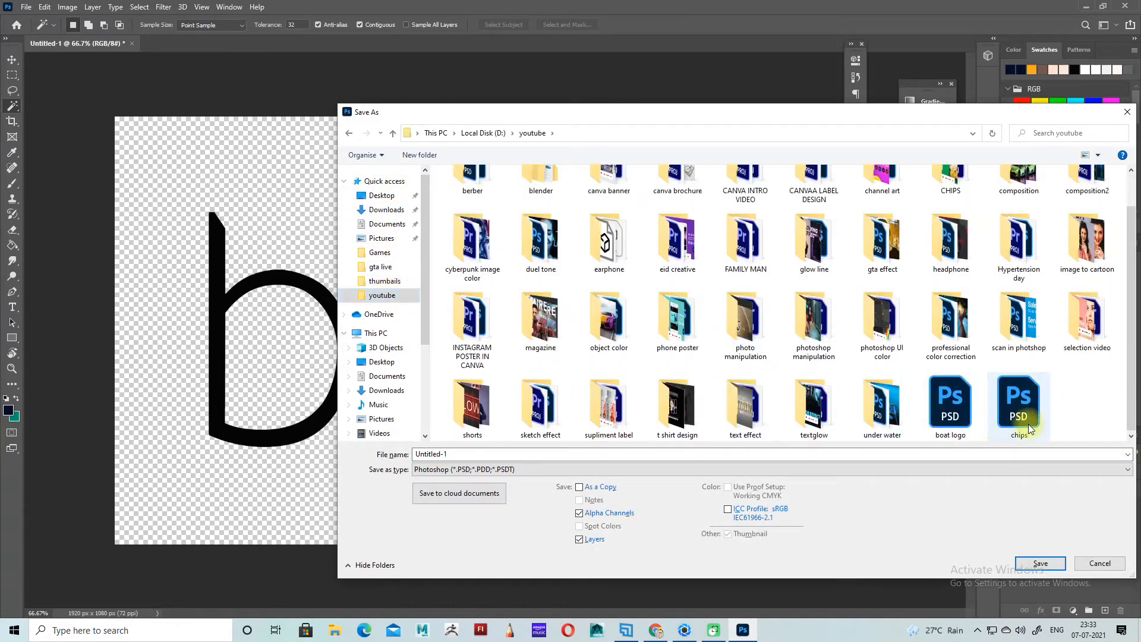
click(951, 410)
click(1040, 564)
click(643, 316)
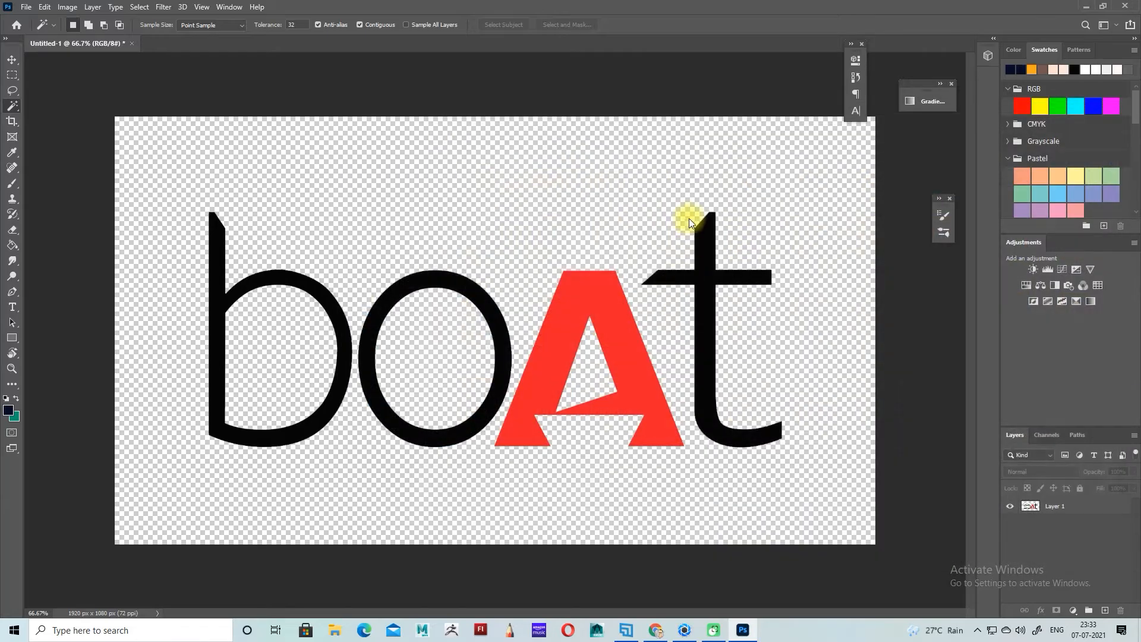
click(693, 179)
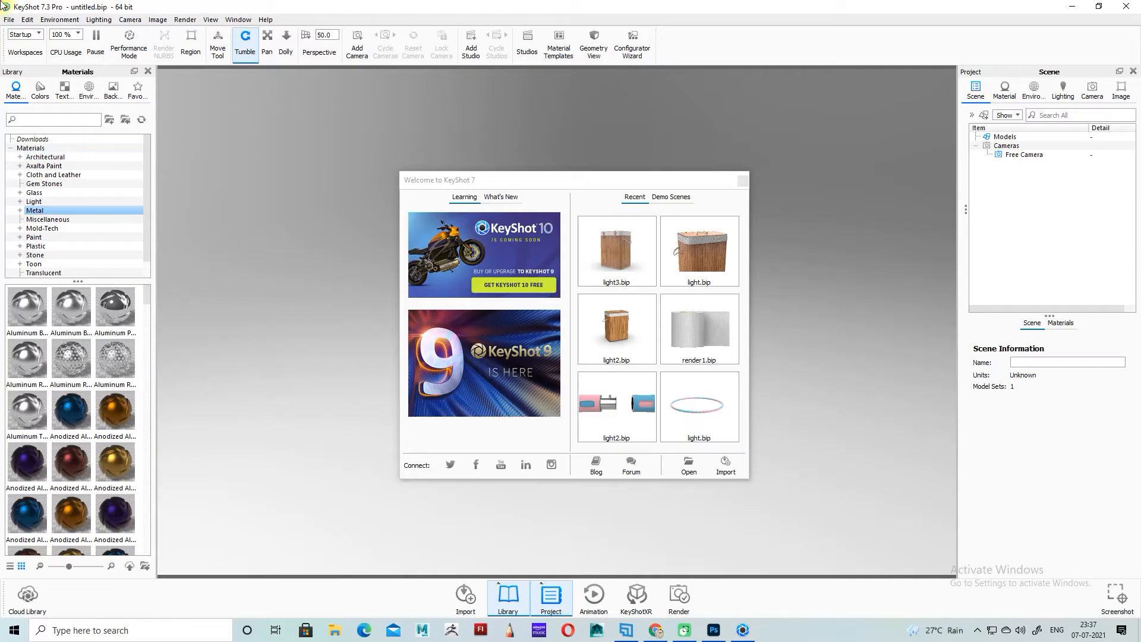
Import the model2 file from the earphone folder in D:\youtube into the scene
click(723, 476)
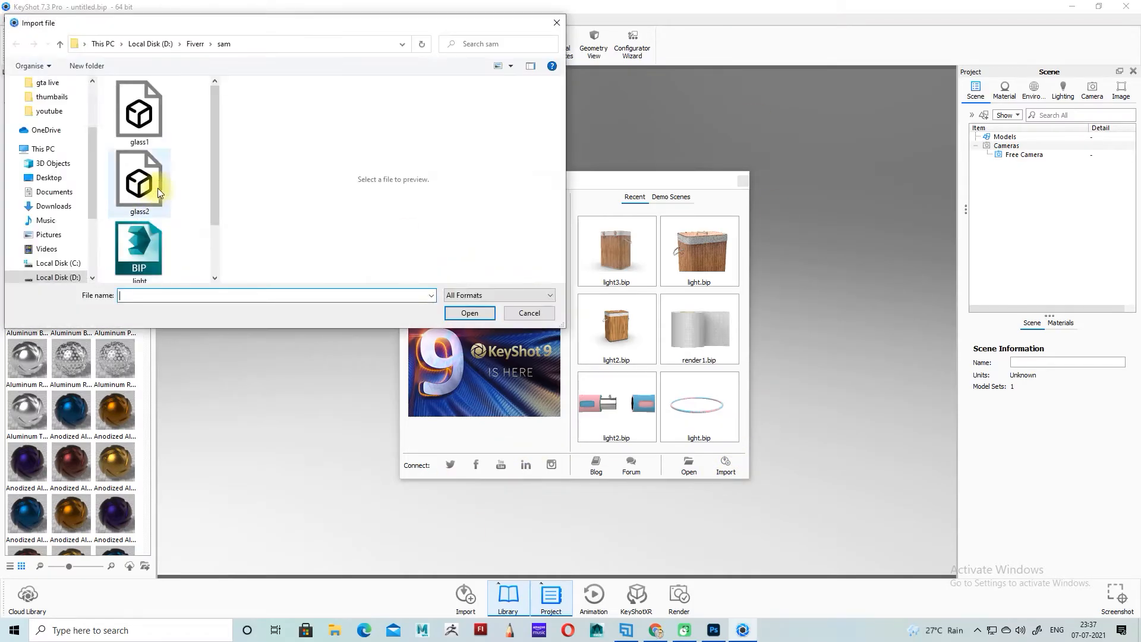
scroll(151, 185, down, 1)
scroll(56, 130, up, 1)
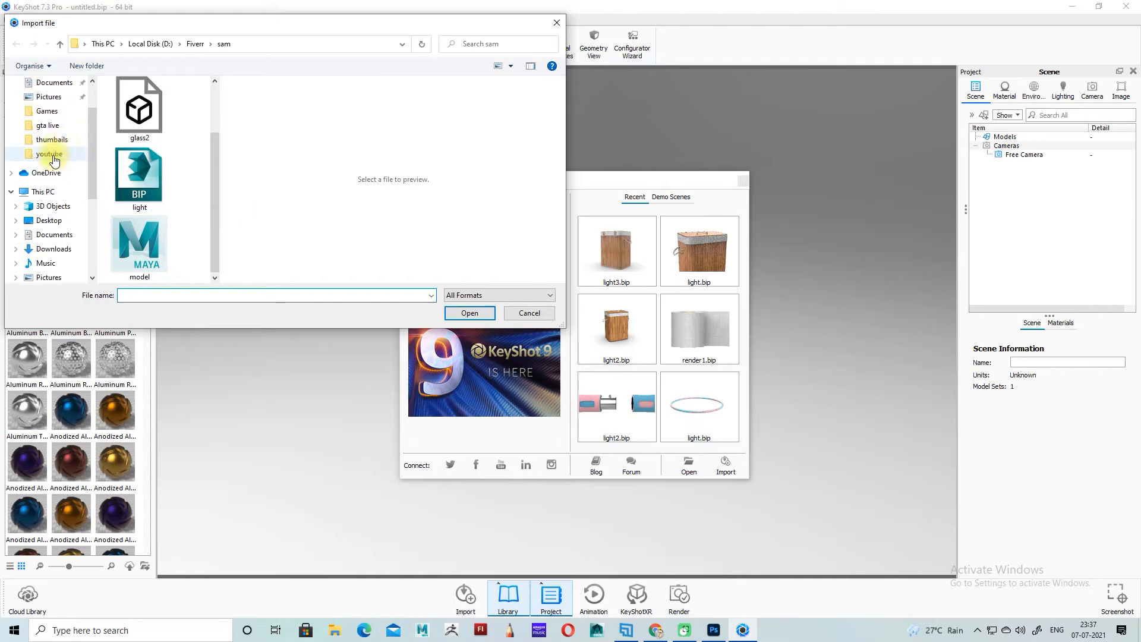
click(48, 154)
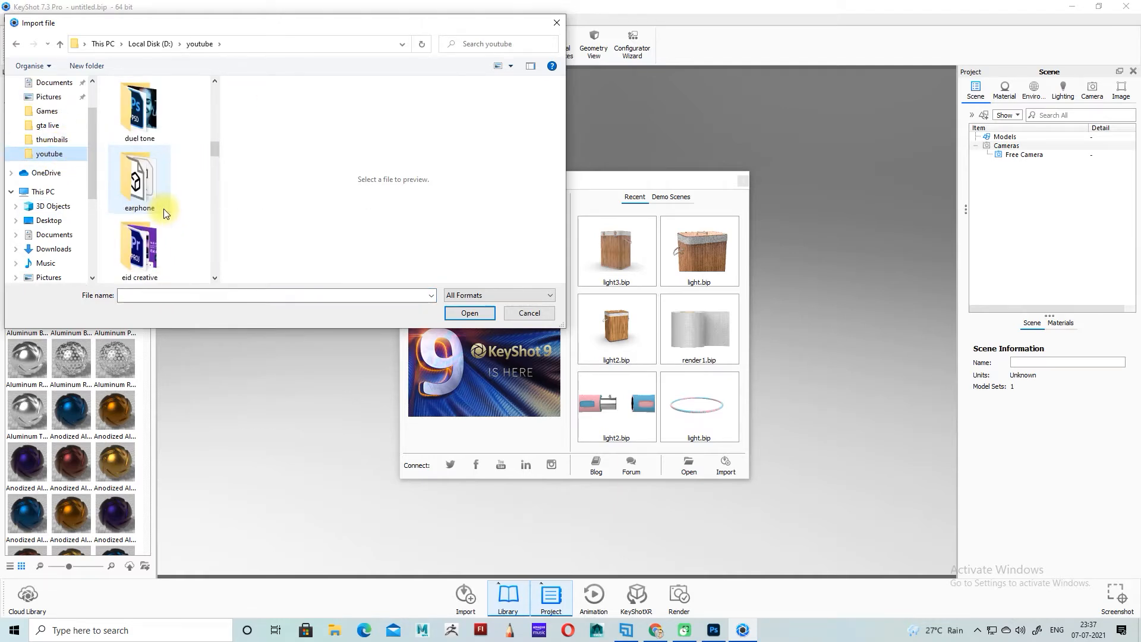
scroll(148, 178, down, 2)
scroll(148, 180, down, 1)
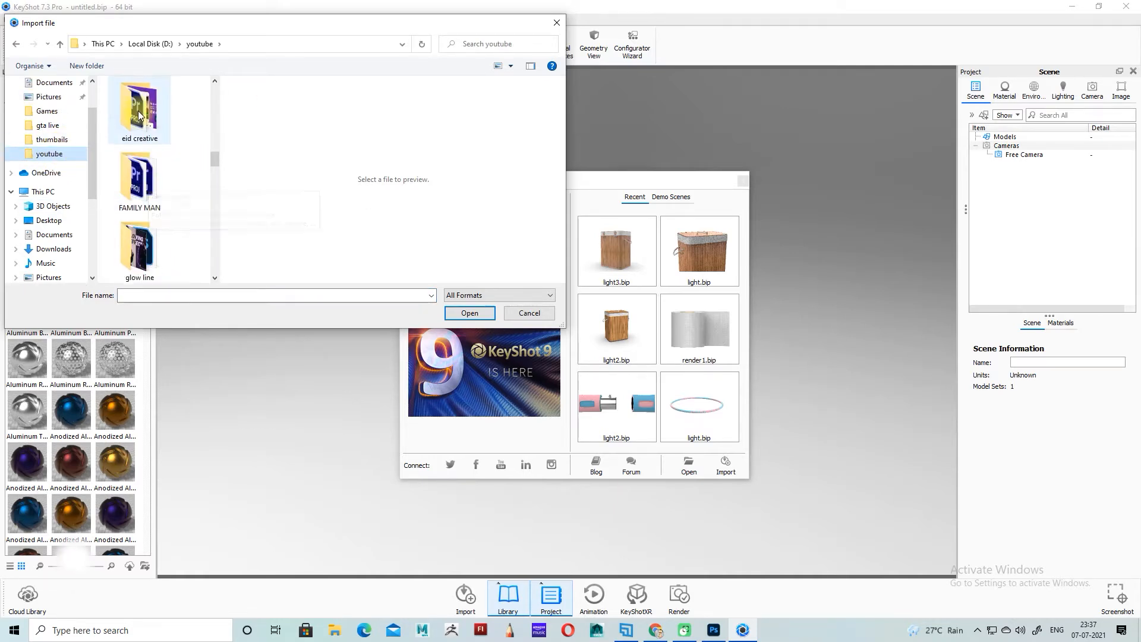
scroll(143, 131, up, 1)
double_click(138, 131)
scroll(157, 237, down, 4)
click(143, 244)
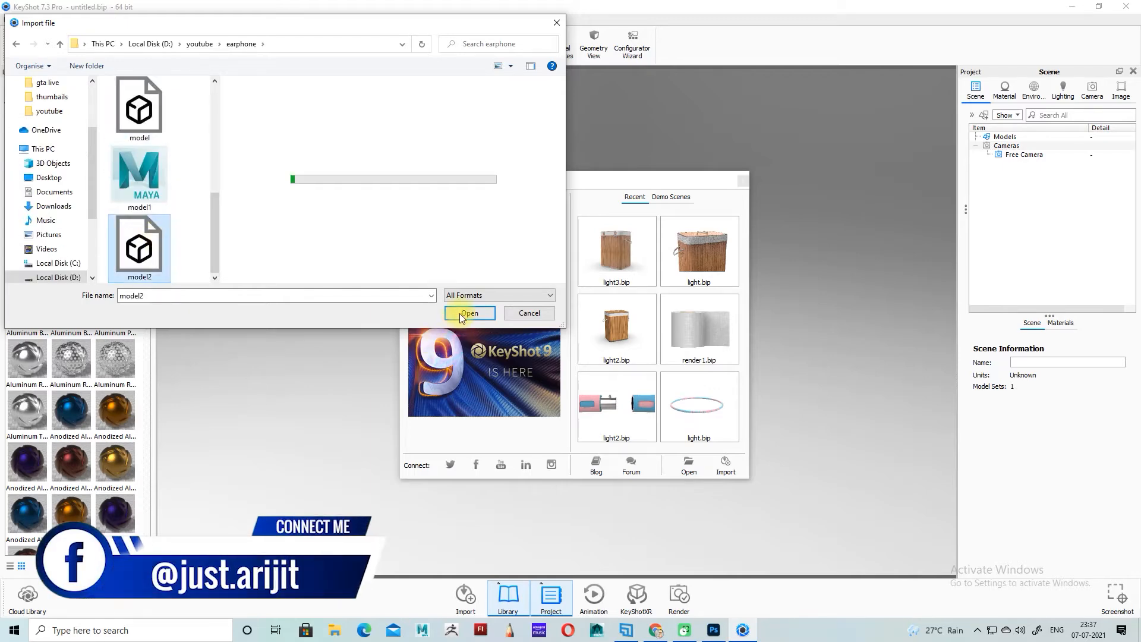
click(469, 312)
click(614, 514)
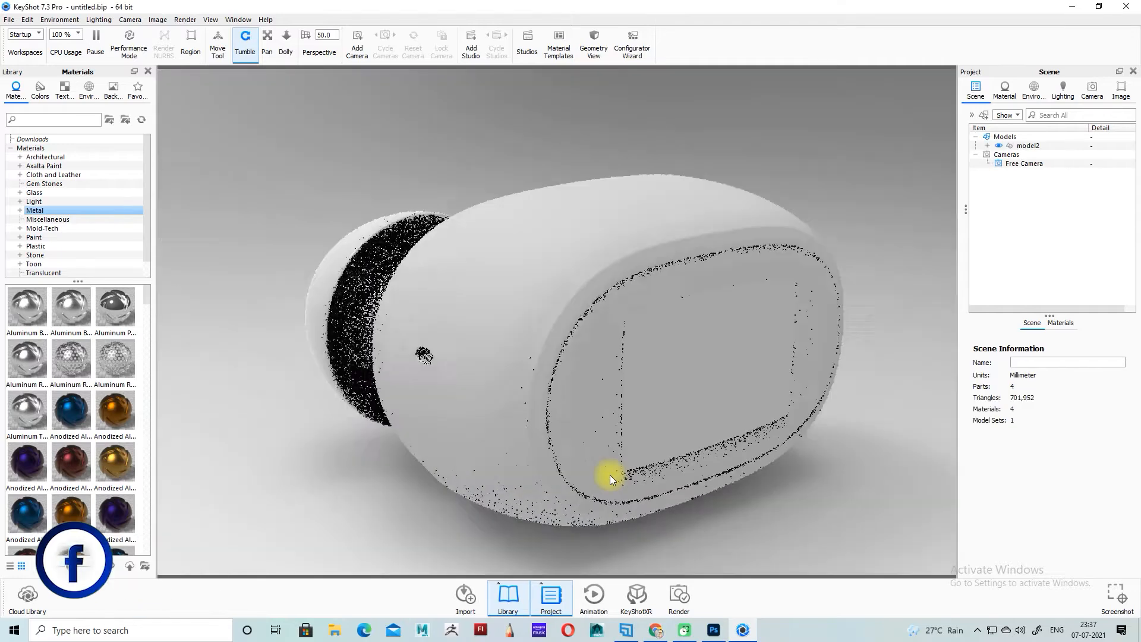
Apply the Paint Matte Blue material to the rectangular logo panel on the earphone's face and open that material for editing
click(1005, 89)
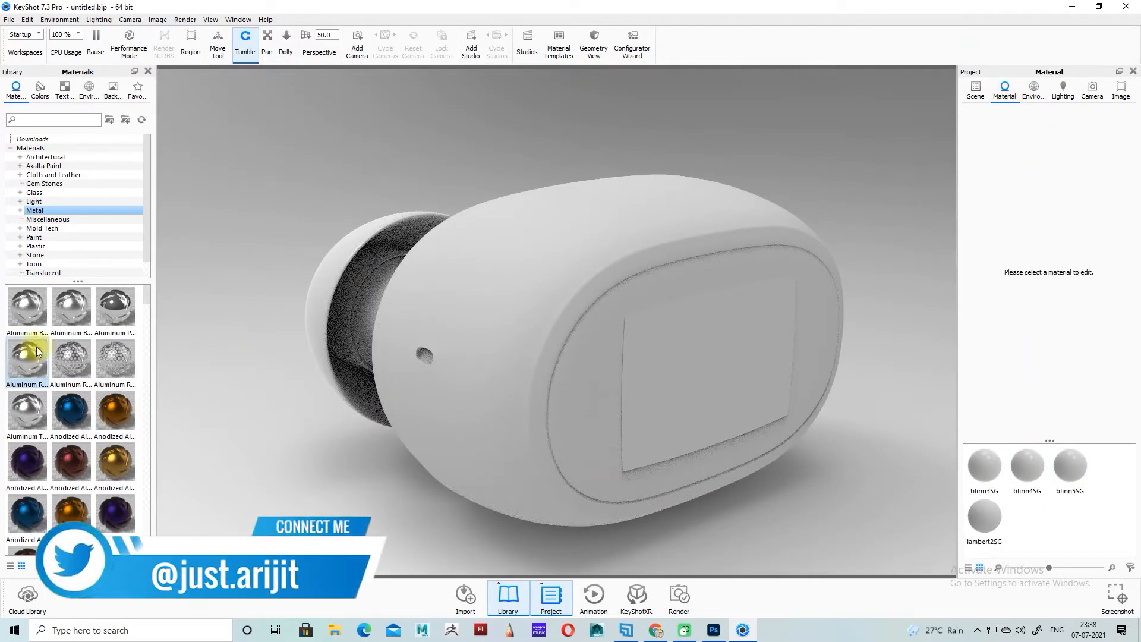
click(43, 229)
click(34, 237)
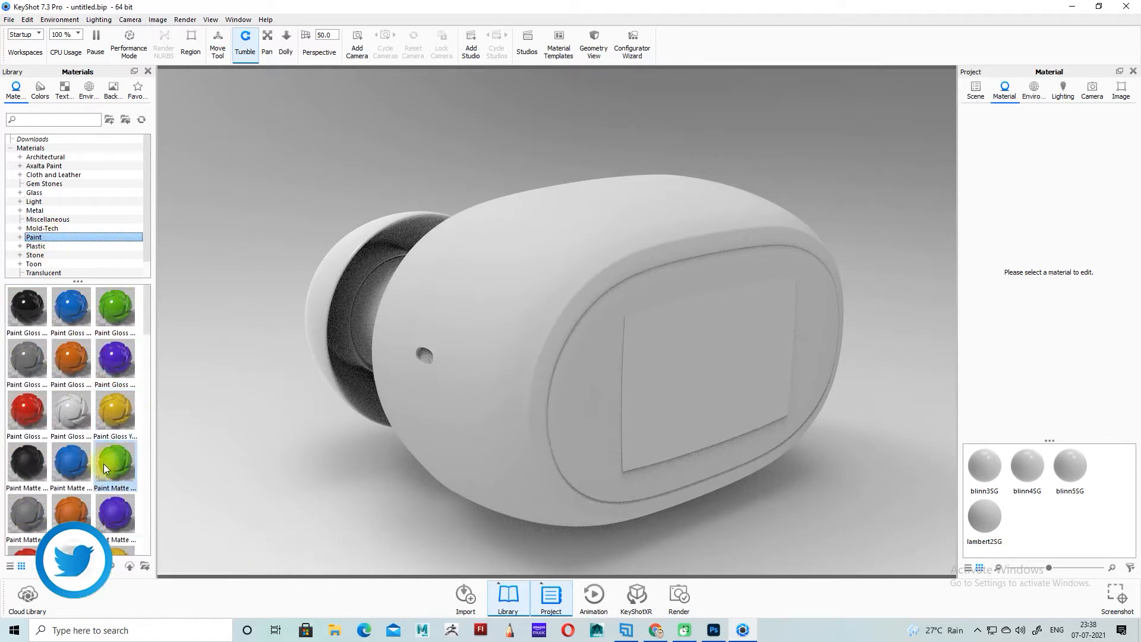
mouse_move(74, 465)
mouse_down()
mouse_move(753, 344)
mouse_move(754, 333)
mouse_move(690, 361)
mouse_up()
click(985, 516)
Load boat logo1.psd from the youtube folder as the opacity texture of the Paint Matte Blue material
click(1054, 171)
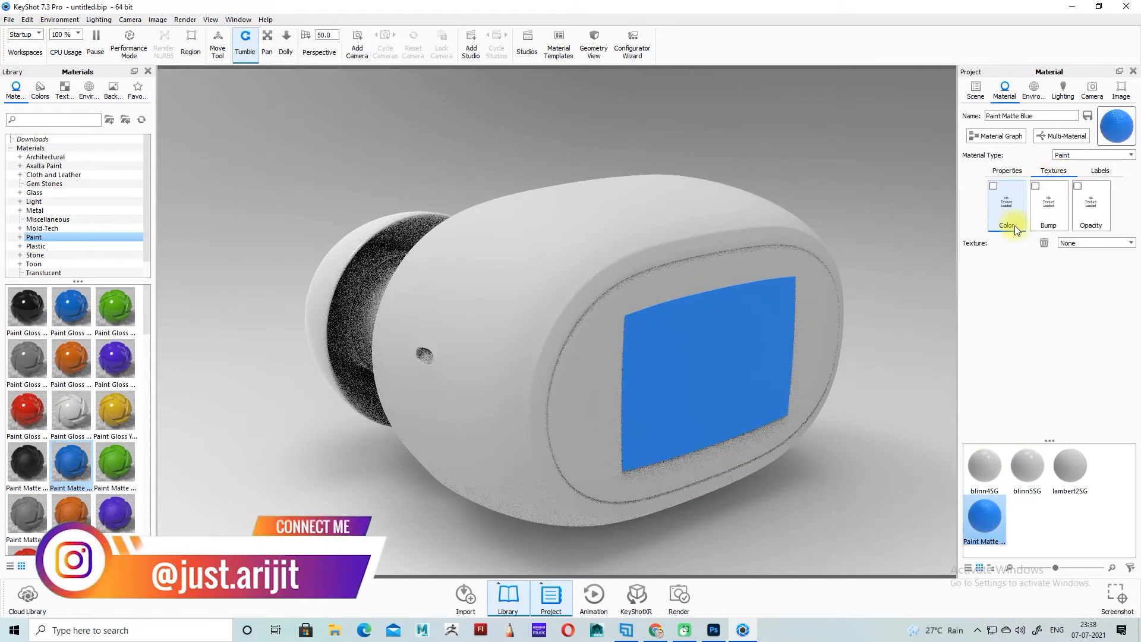
click(1012, 209)
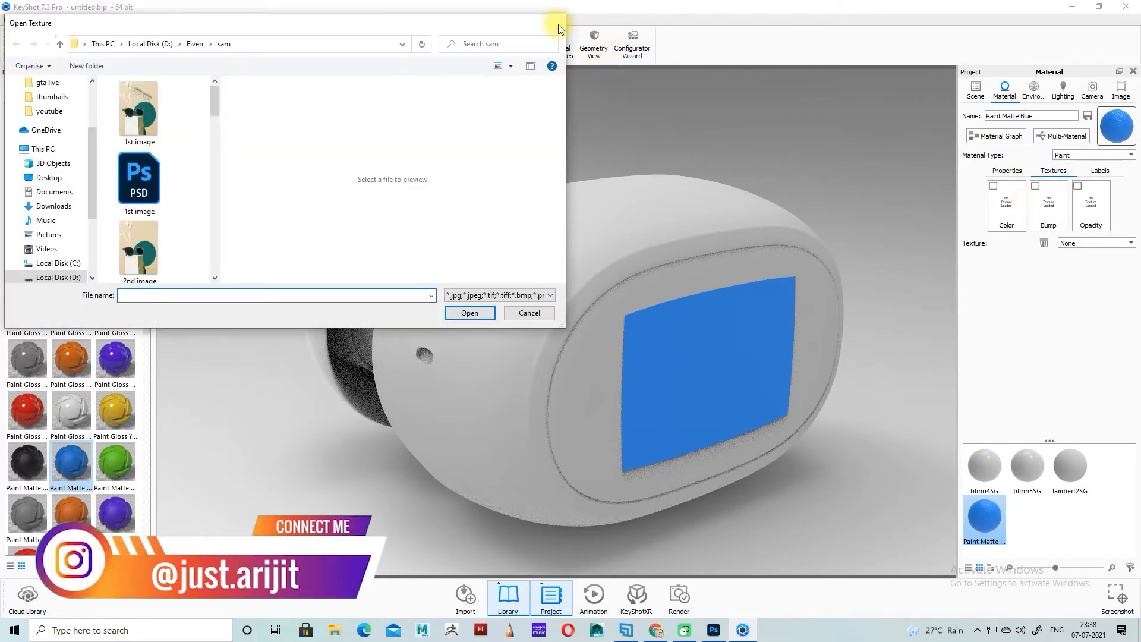
click(559, 24)
click(1092, 205)
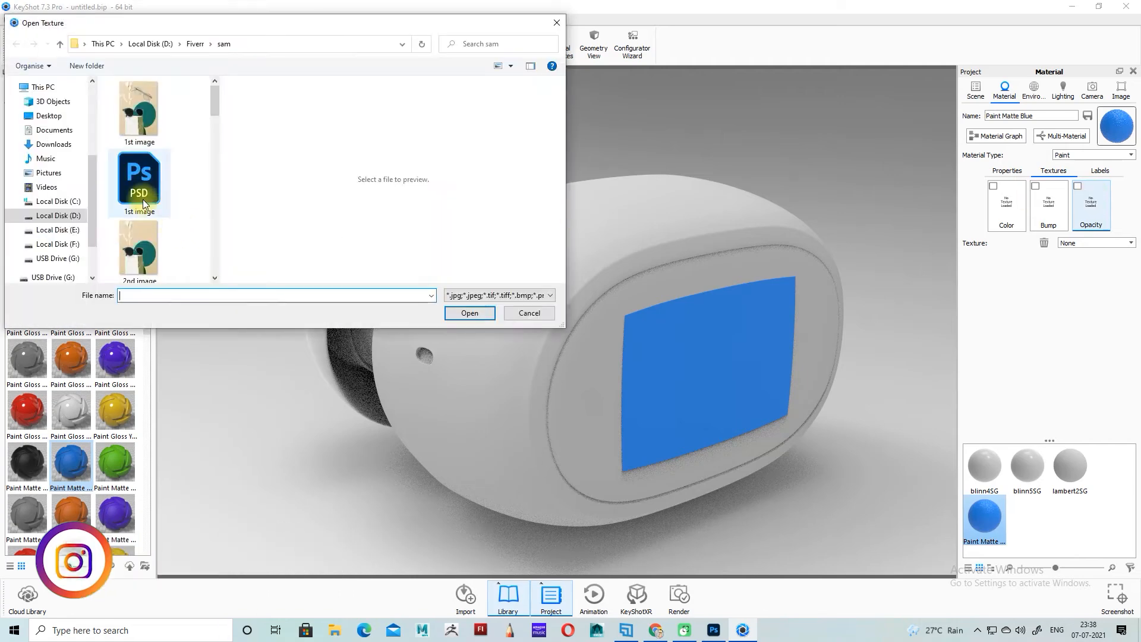
scroll(70, 170, up, 3)
click(45, 158)
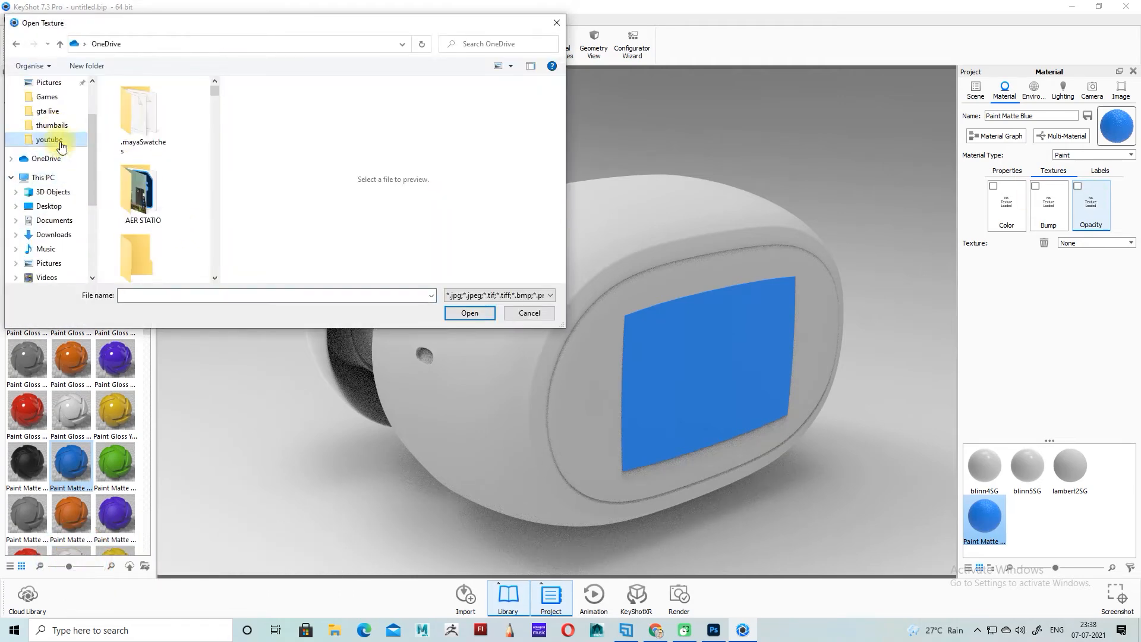
click(60, 143)
drag(216, 91, 211, 245)
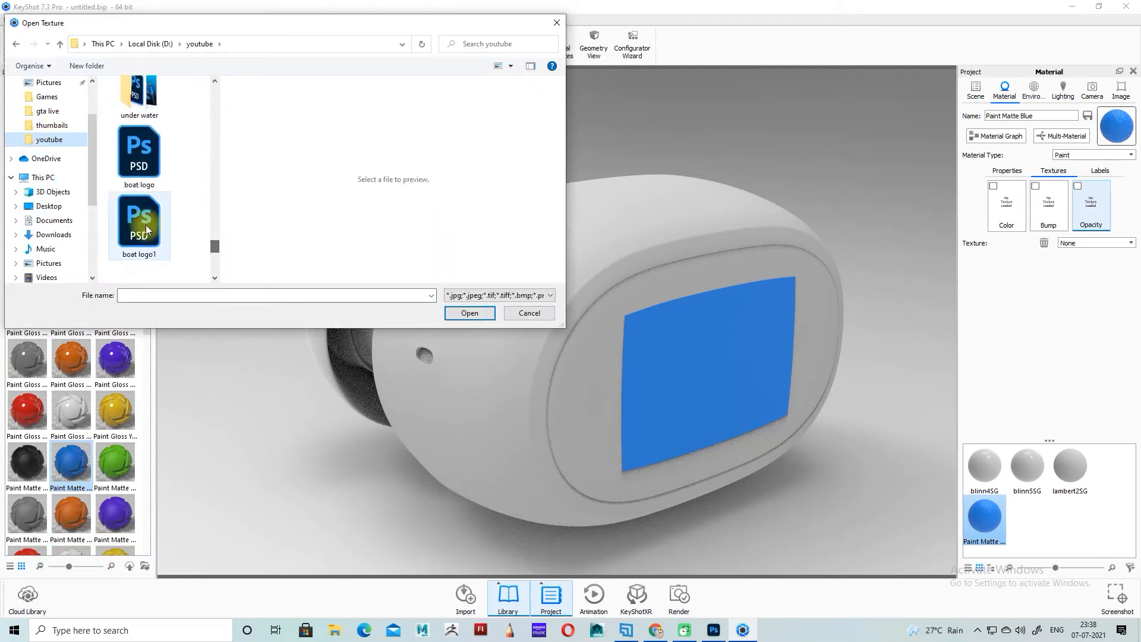
click(148, 230)
click(481, 314)
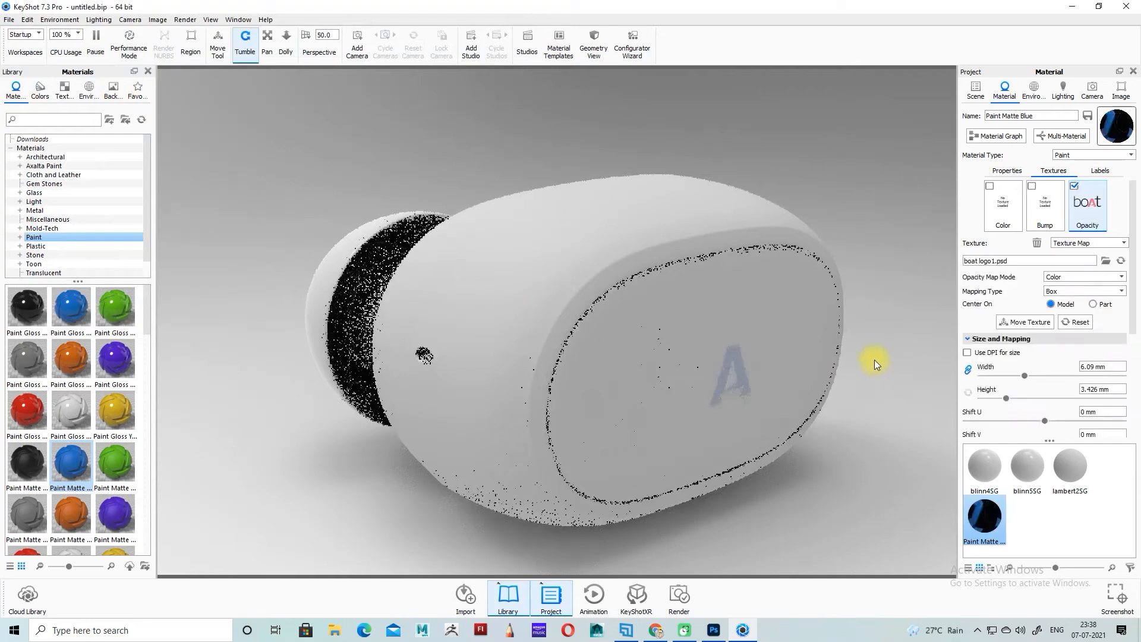
Load boat logo1.psd as the color texture of the logo panel's material as well
drag(876, 359, 827, 340)
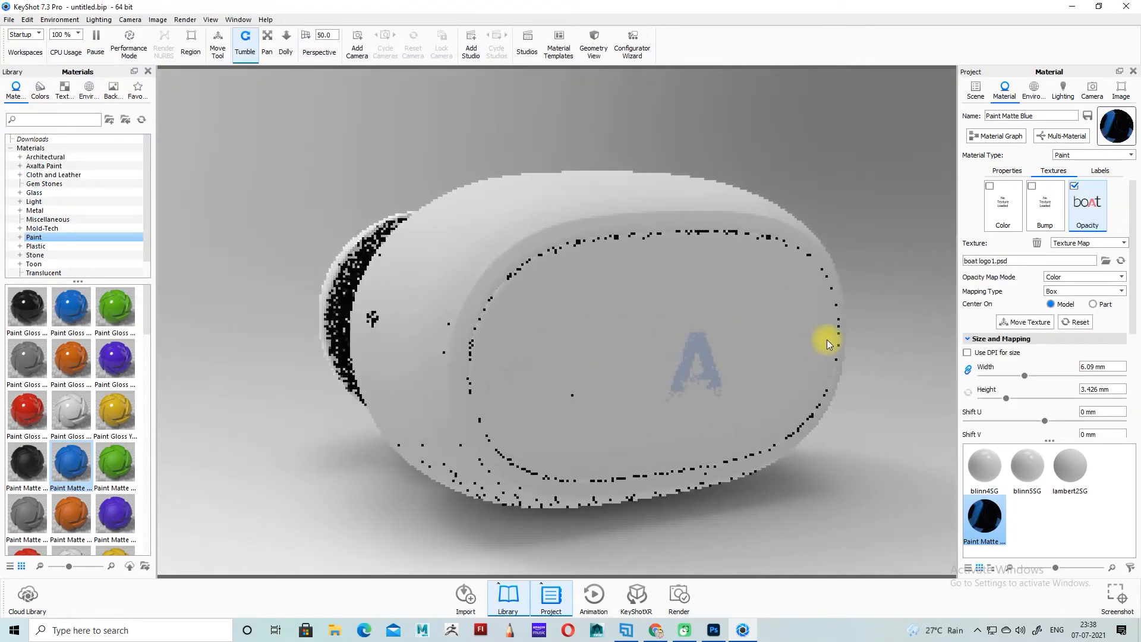
double_click(1007, 208)
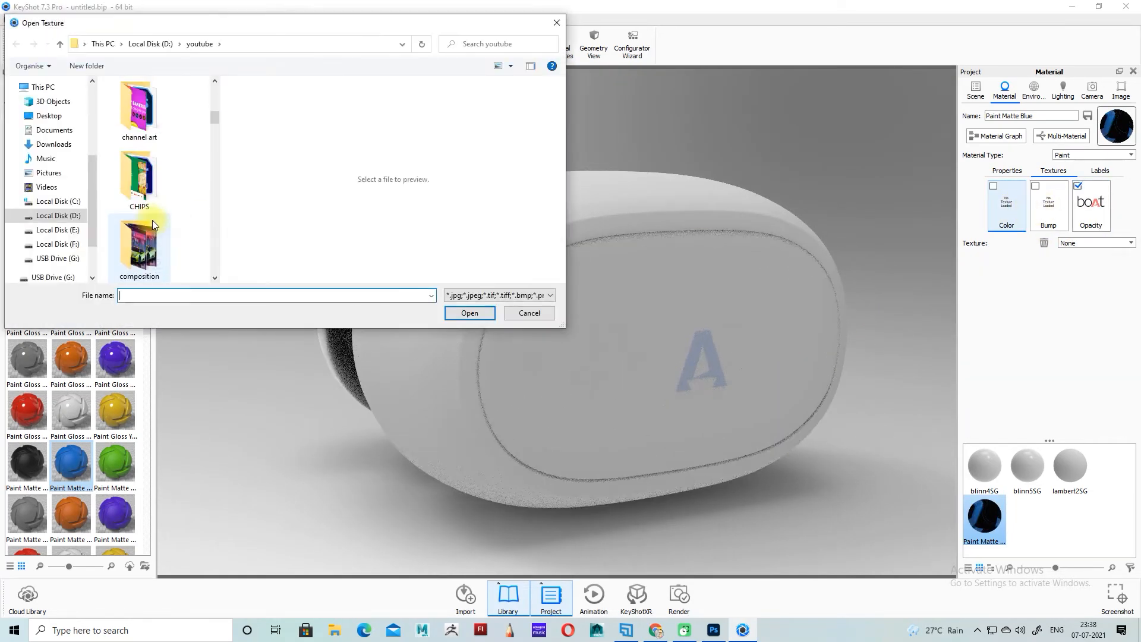
scroll(152, 220, down, 10)
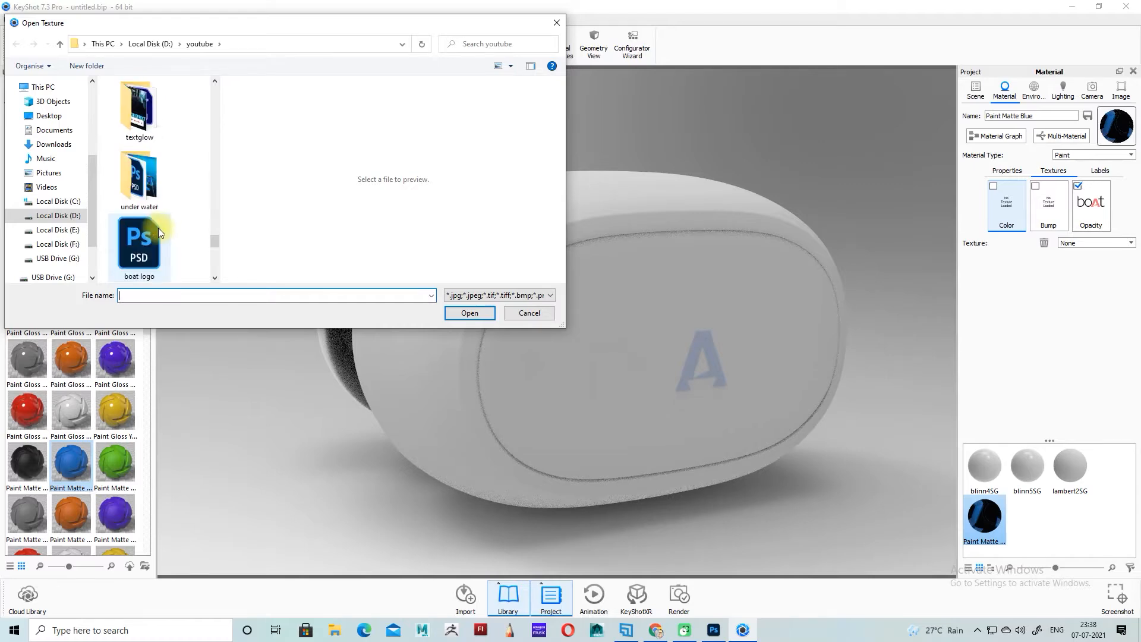
scroll(159, 227, down, 3)
click(140, 166)
click(479, 313)
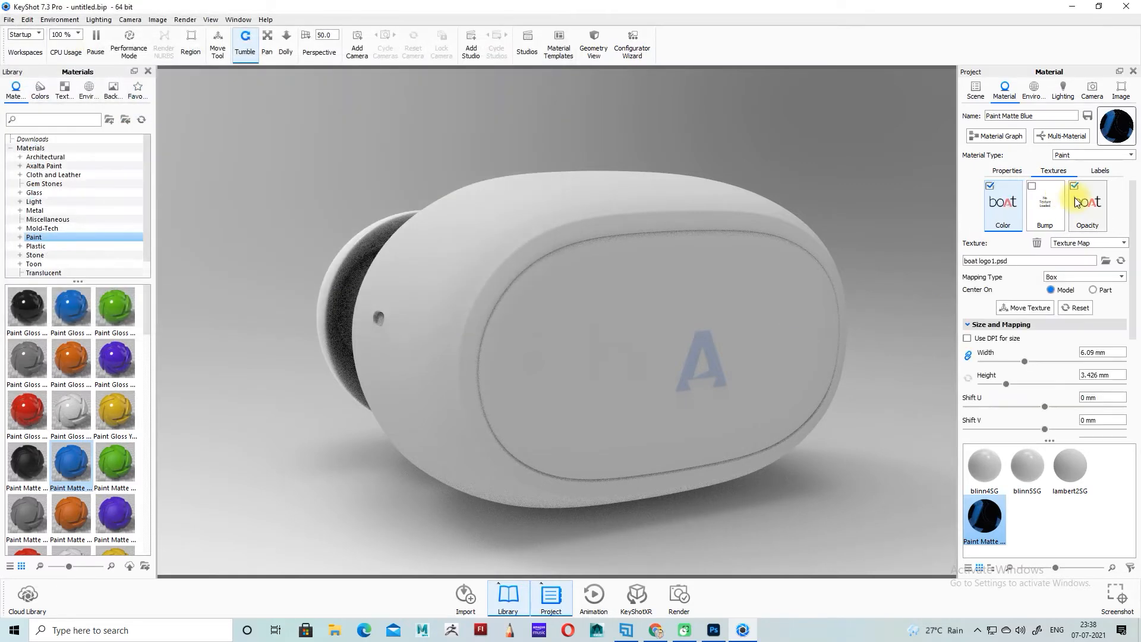
Set the opacity map mode of the logo texture to Alpha
click(1089, 229)
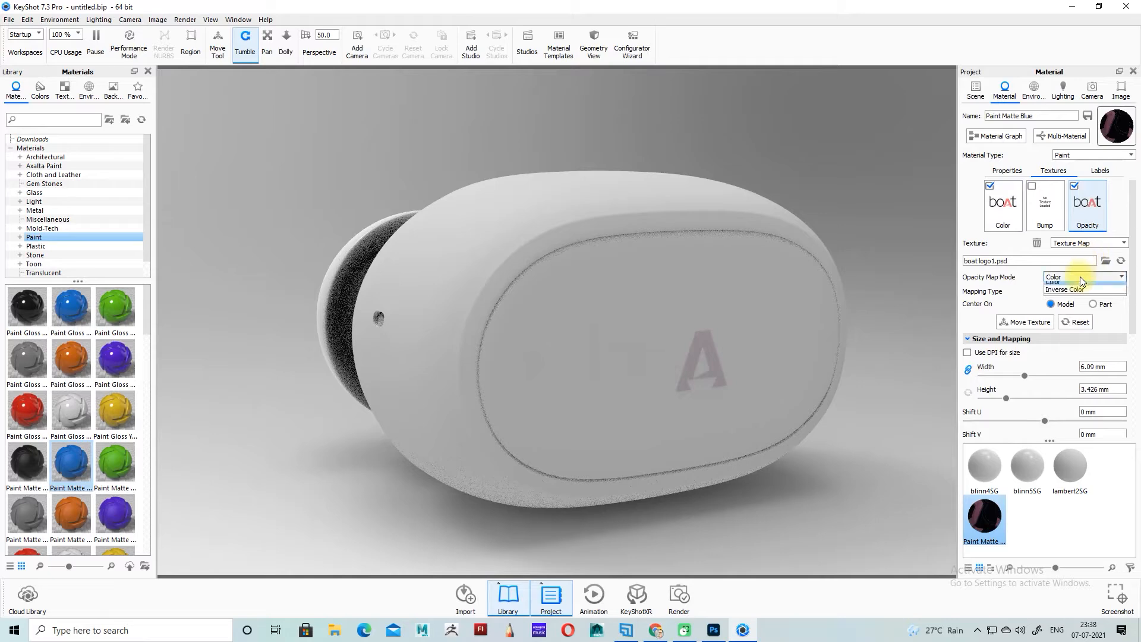
click(1068, 281)
click(1057, 286)
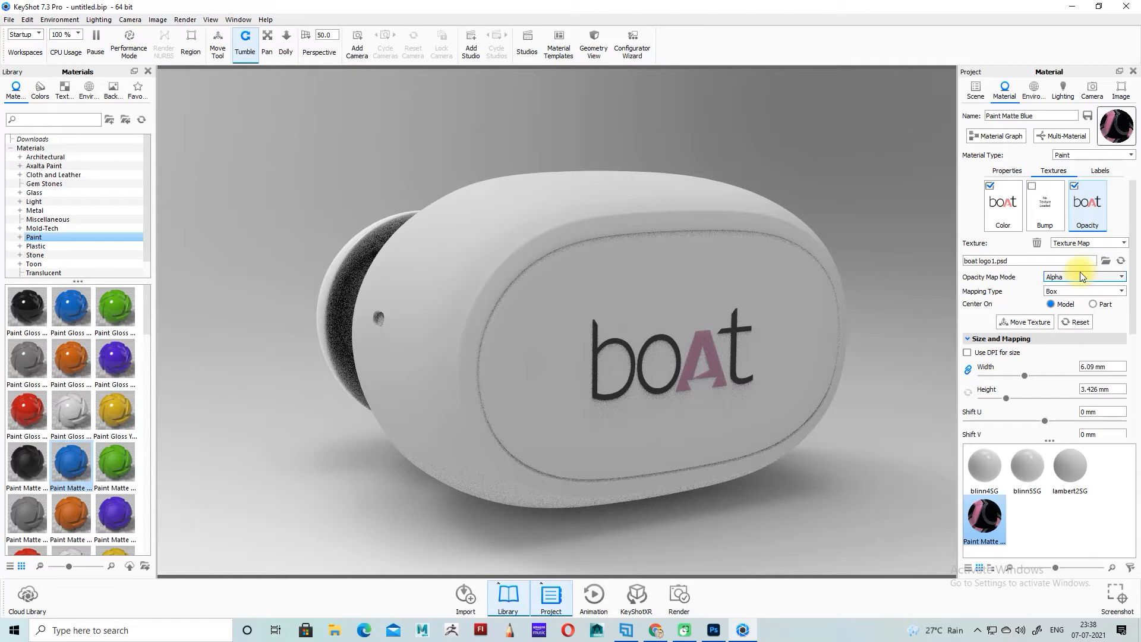
scroll(1080, 383, down, 3)
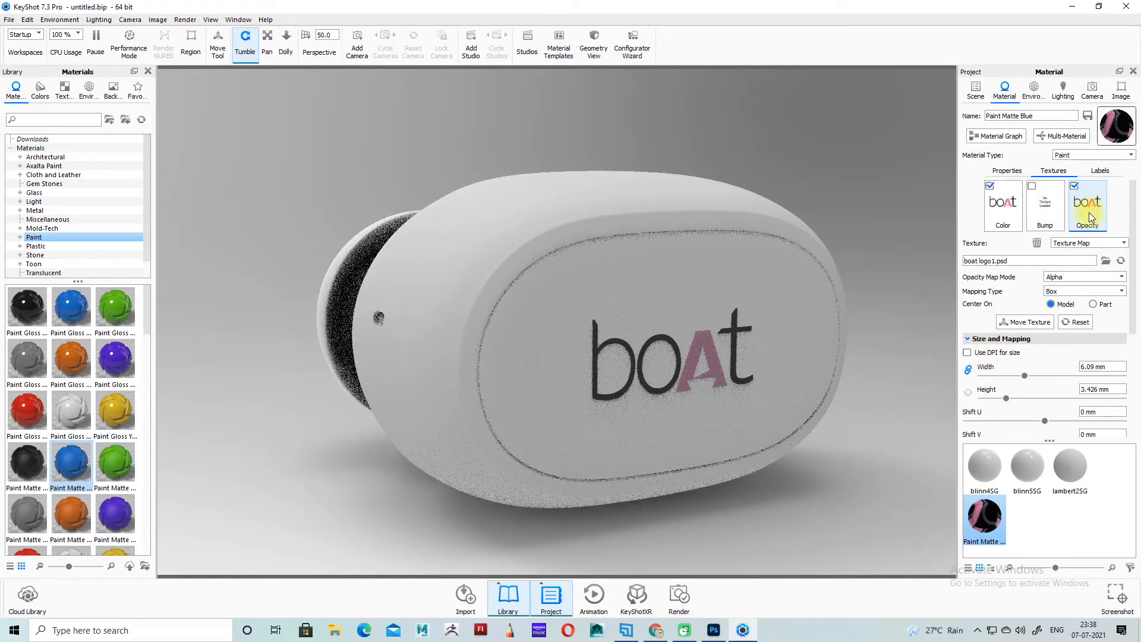
Change the logo panel's material type to Diffuse
click(1099, 155)
click(1079, 171)
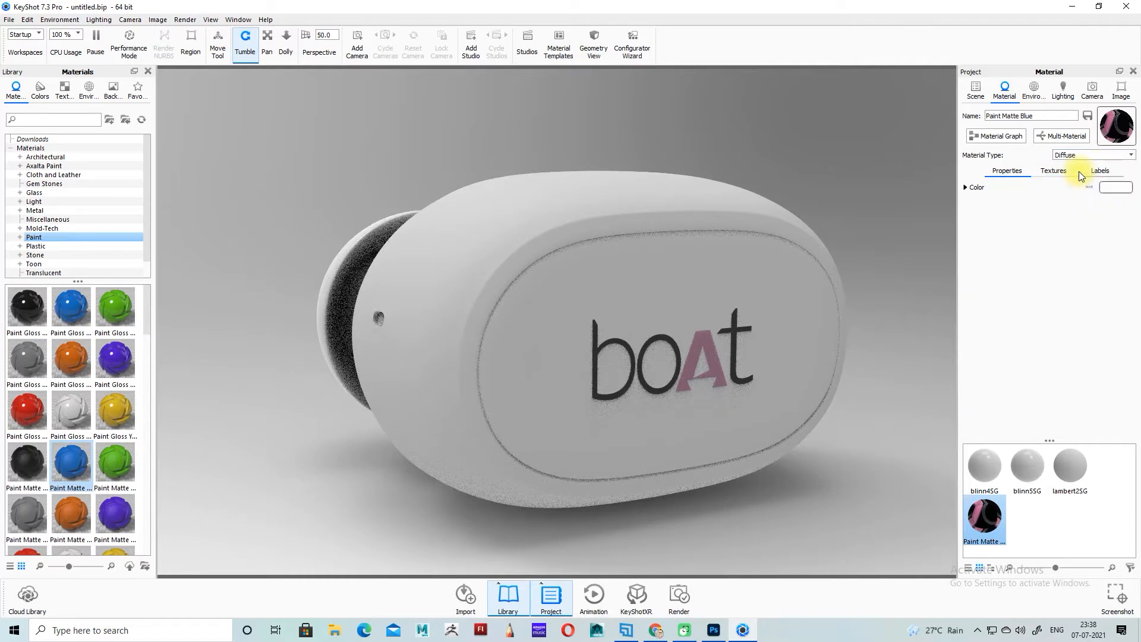
click(1096, 155)
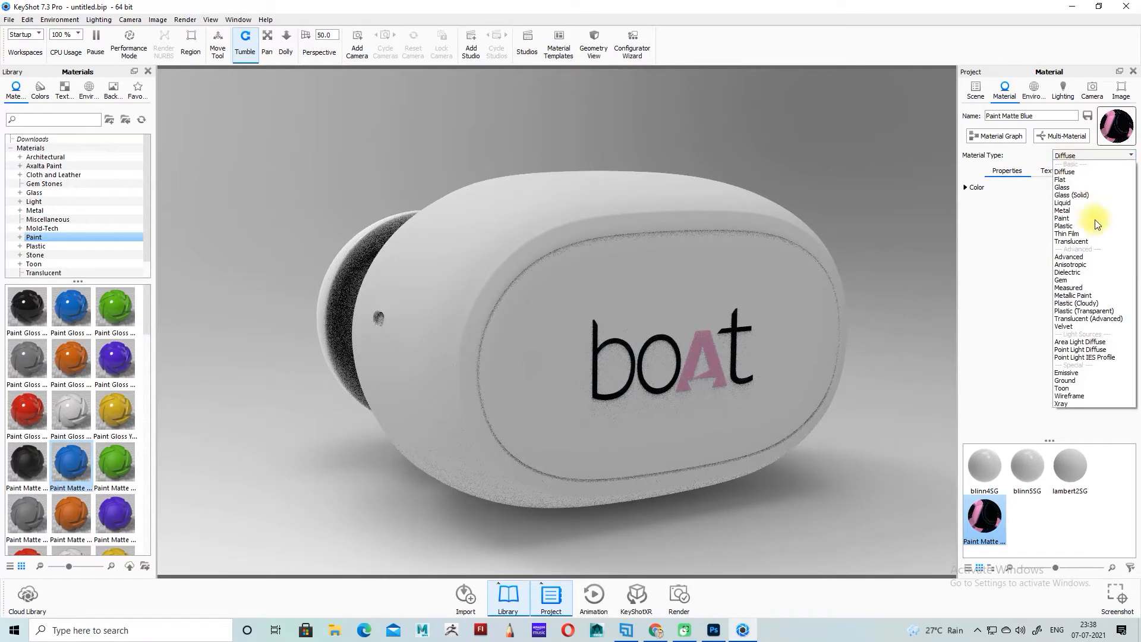
click(987, 529)
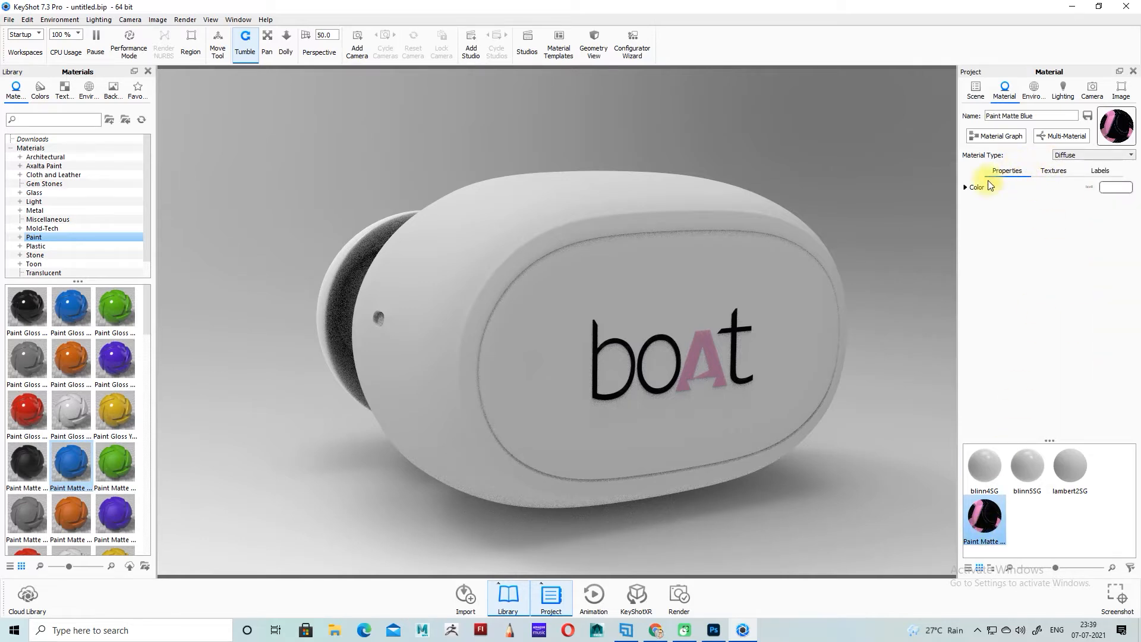
Set the background color behind the logo's color texture to pure red, RGB 255, 0, 0
click(966, 187)
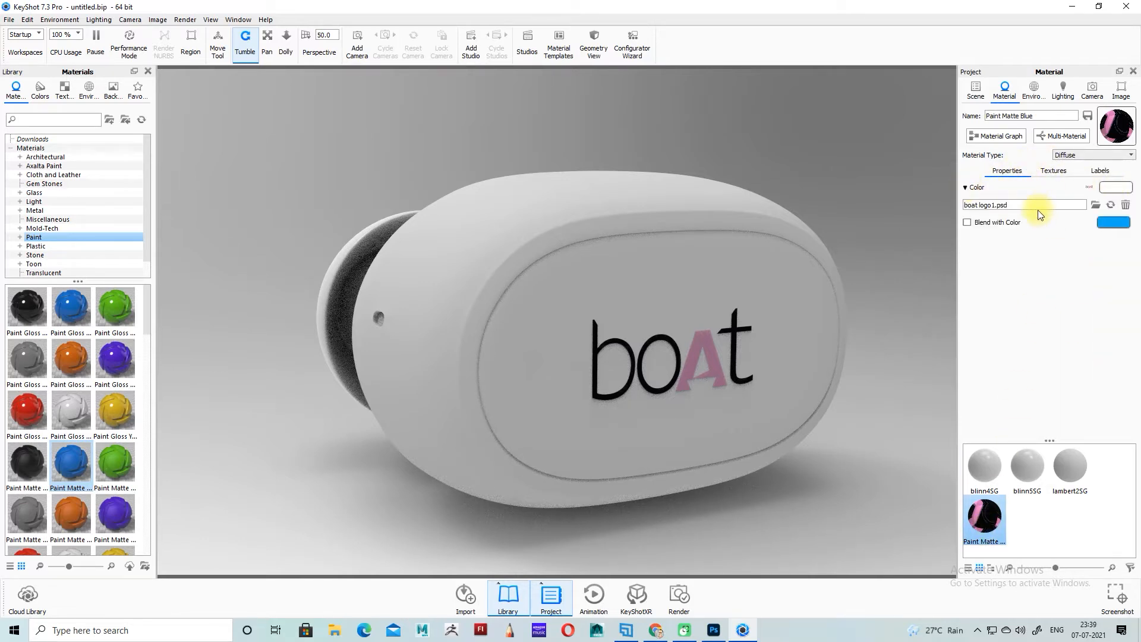
click(1111, 223)
click(1124, 72)
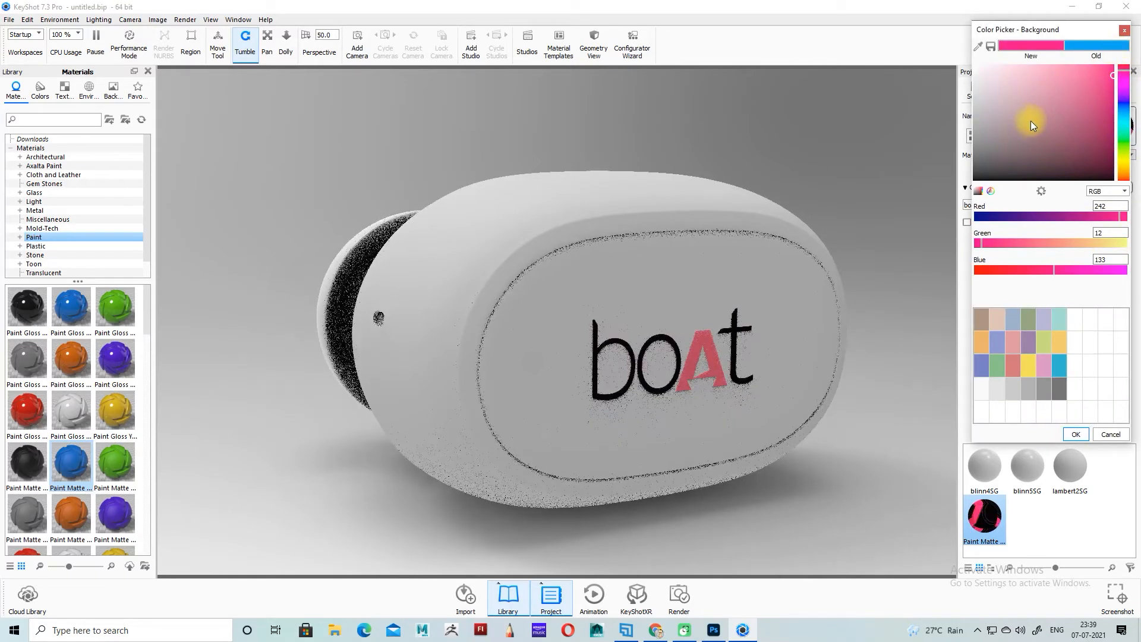
drag(1028, 127, 1132, 35)
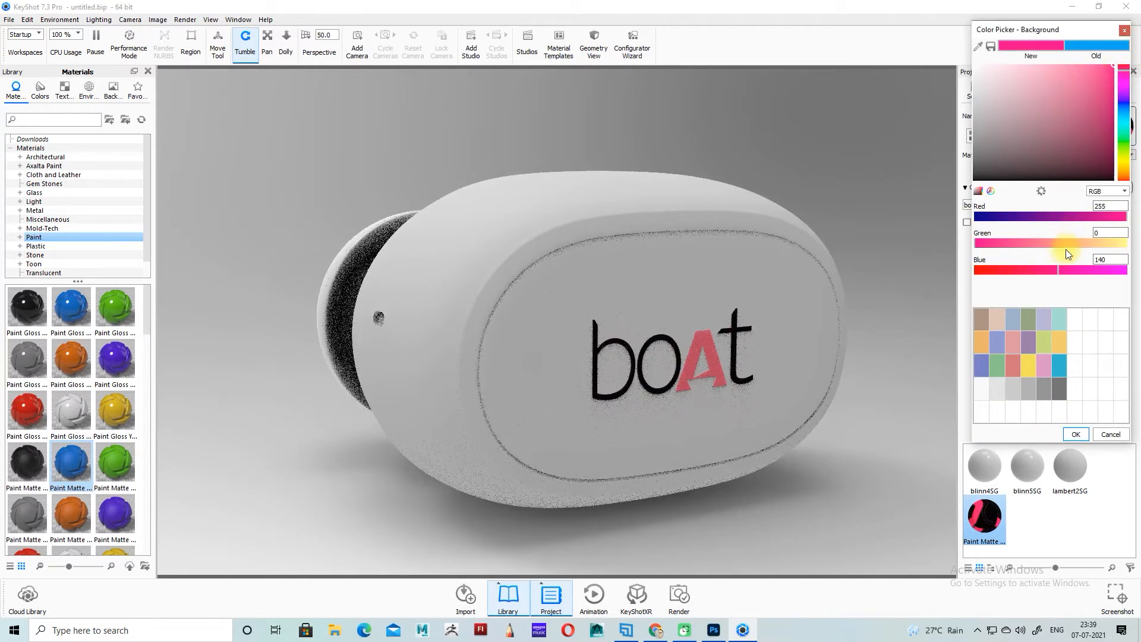
drag(1054, 270, 886, 283)
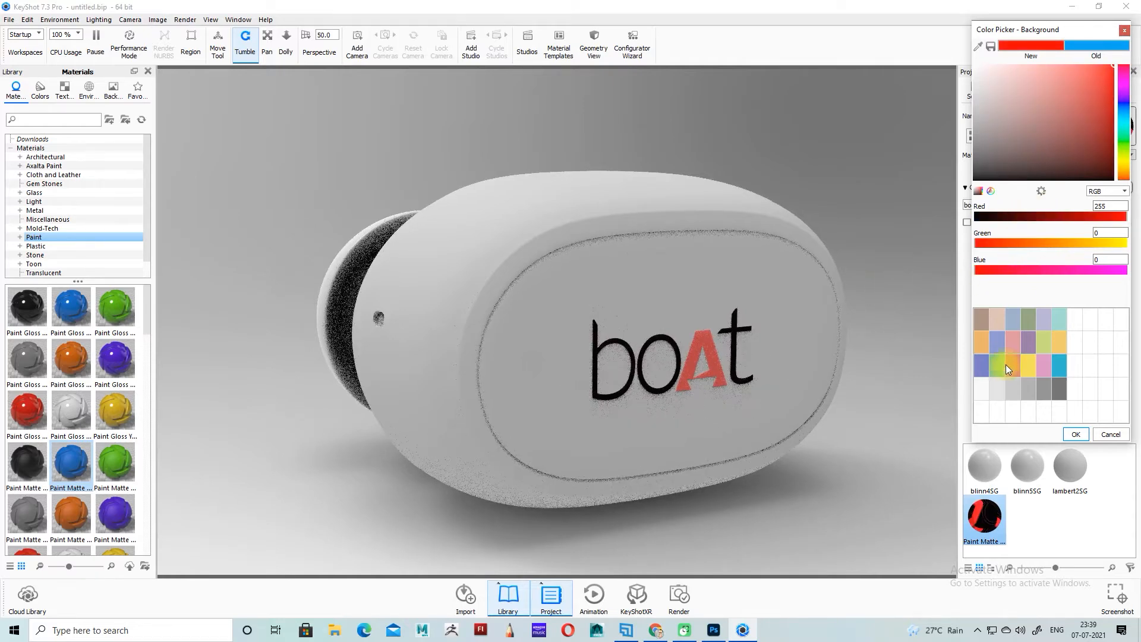
click(1076, 434)
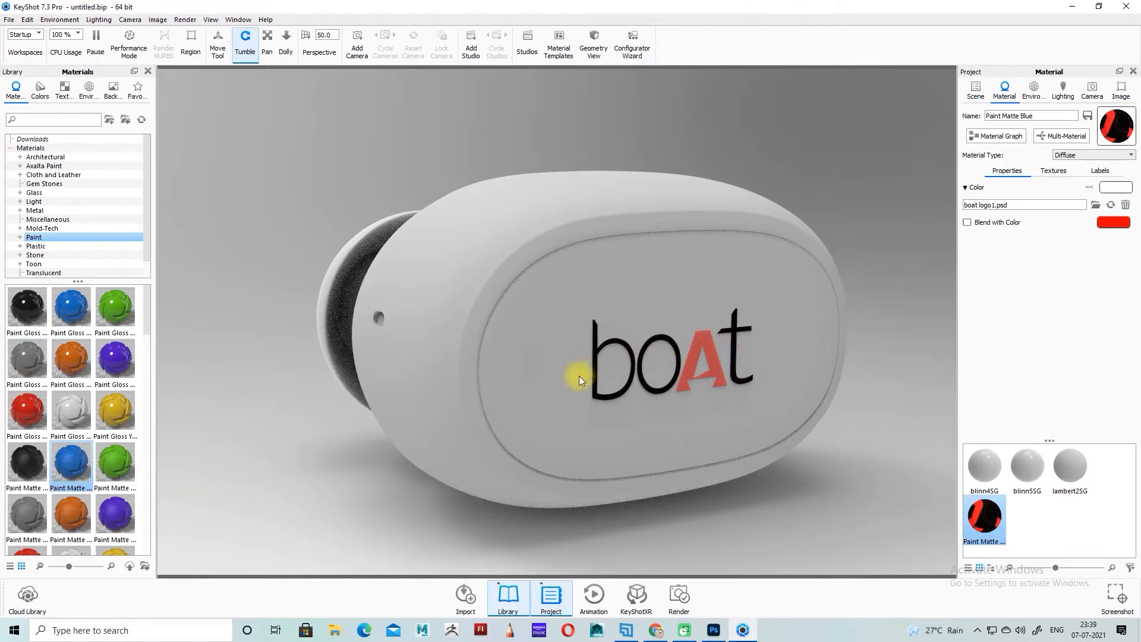
Inspect the logo closely from the side and start the Move Tool on the whole Models group
drag(579, 376, 672, 373)
scroll(641, 373, down, 5)
scroll(636, 362, up, 10)
middle_drag(622, 290, 559, 205)
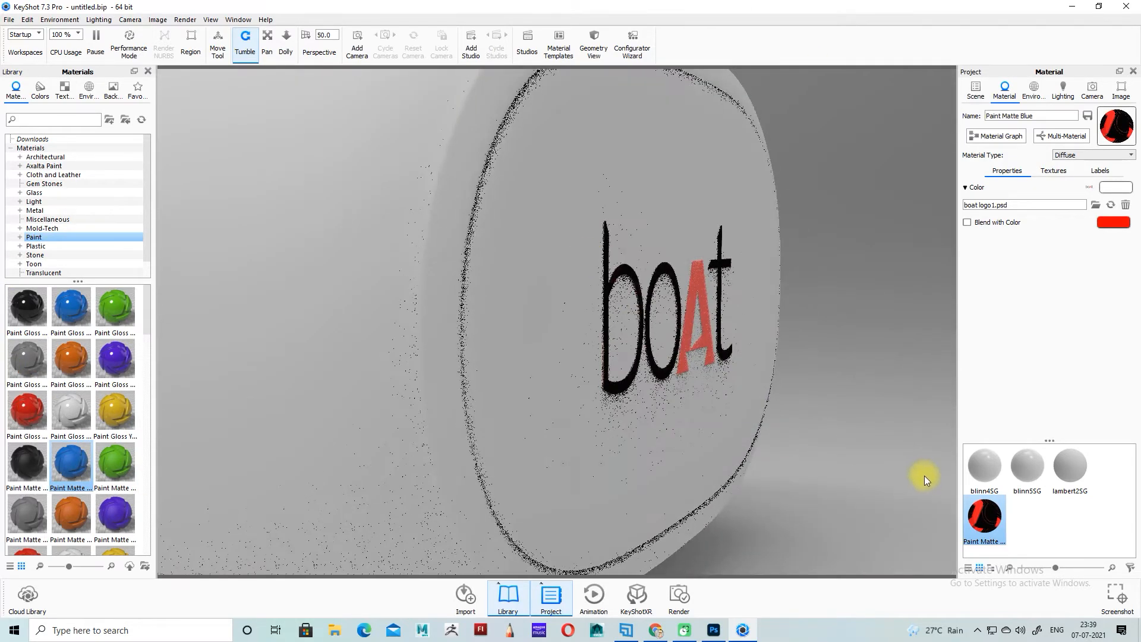
scroll(817, 416, up, 5)
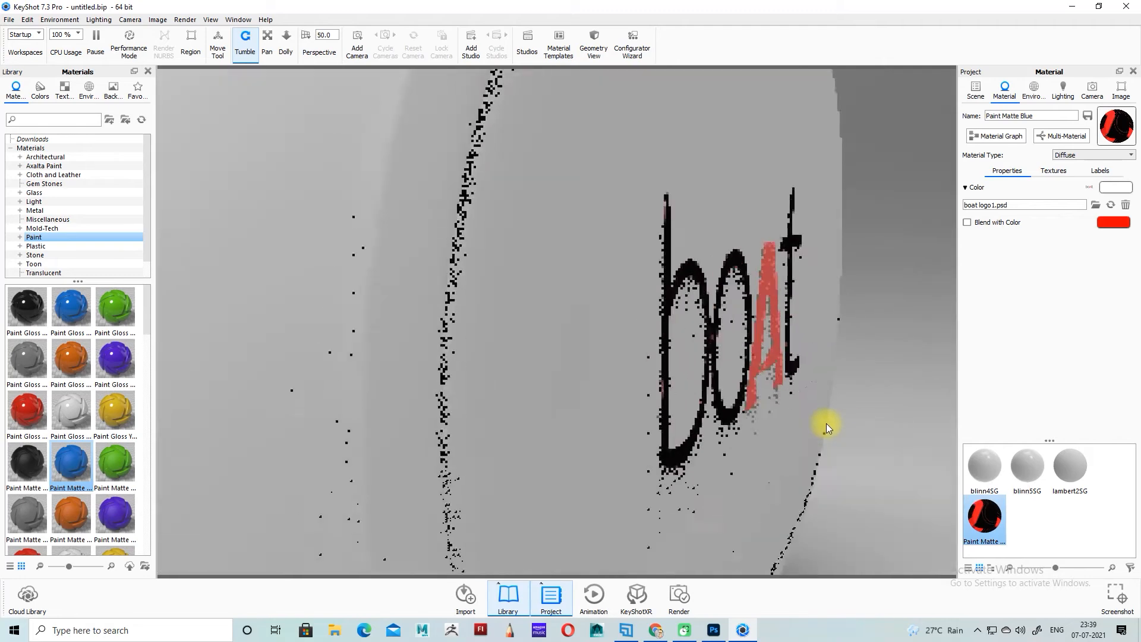
click(218, 45)
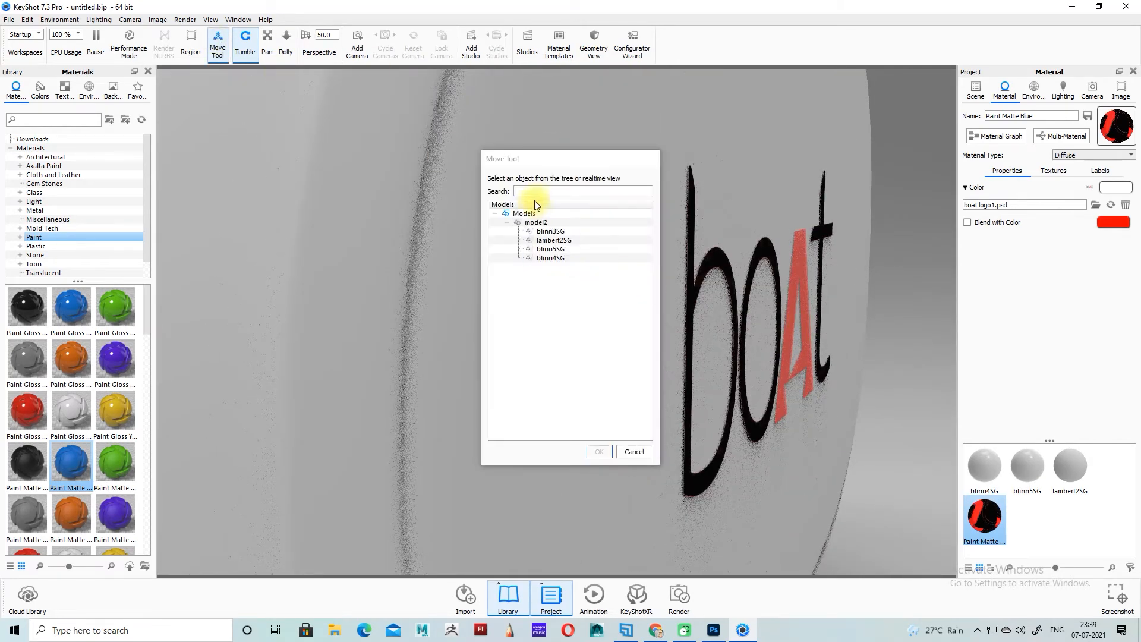
click(526, 213)
click(600, 453)
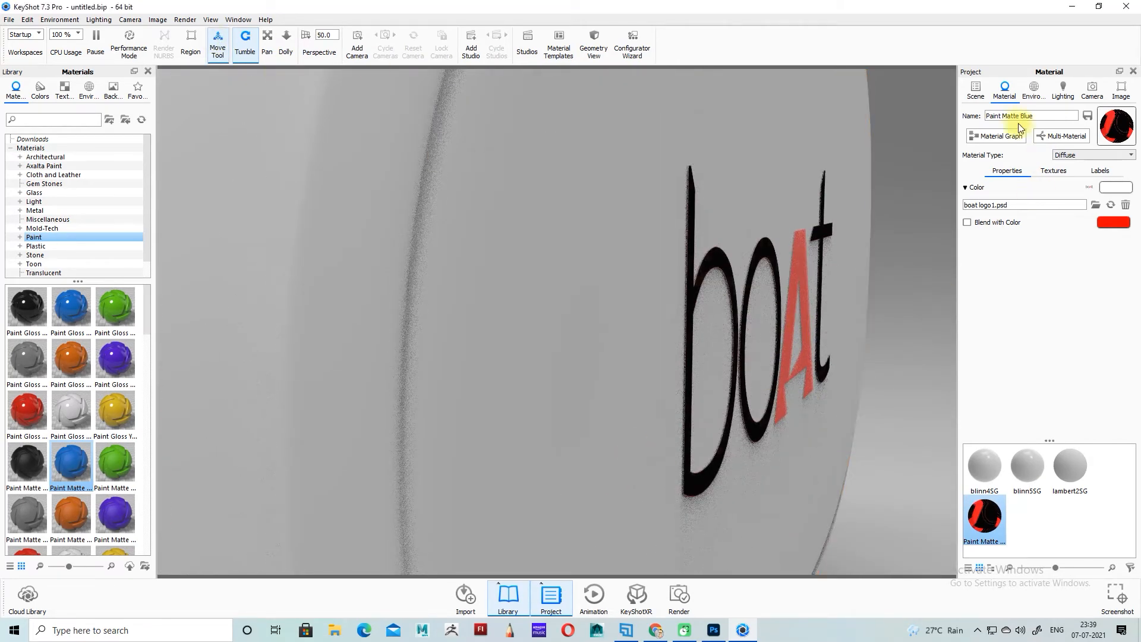
Identify the logo panel among the model's parts and move it about -0.0043 along its Z axis
click(975, 90)
click(987, 145)
click(1018, 167)
click(1015, 172)
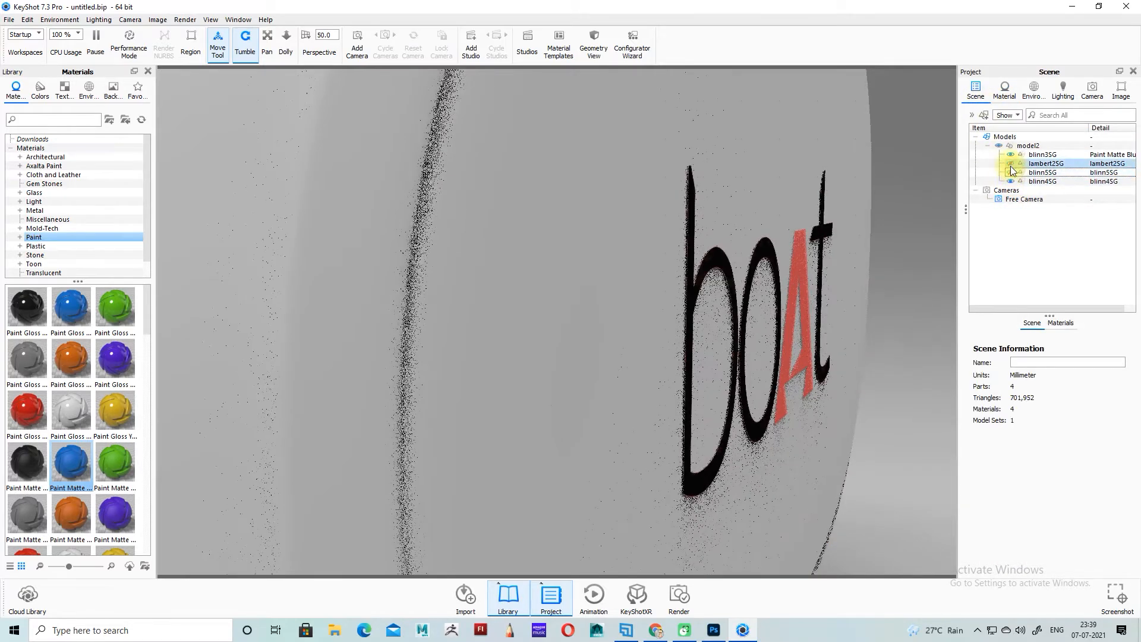
click(1011, 163)
click(1013, 156)
click(1011, 163)
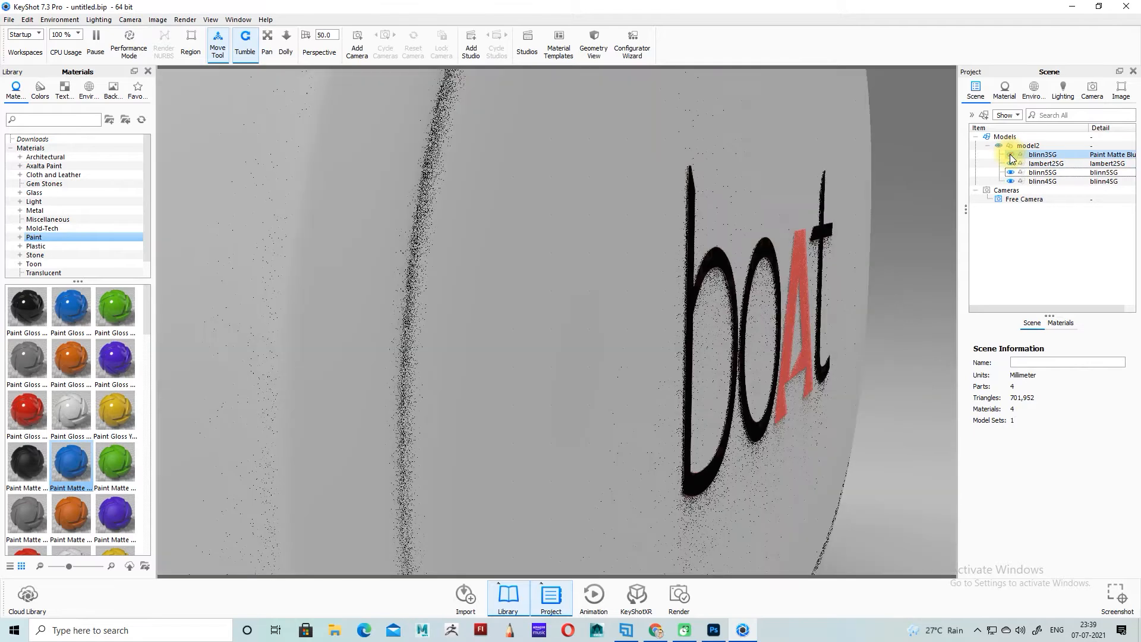
click(1013, 156)
click(218, 43)
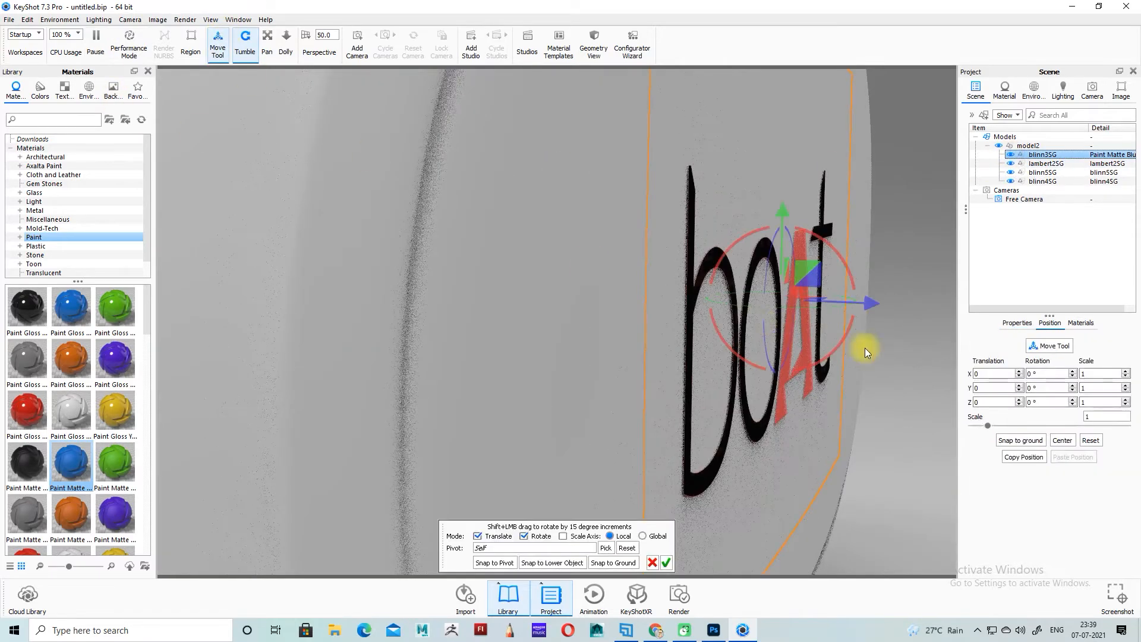
drag(871, 304, 872, 302)
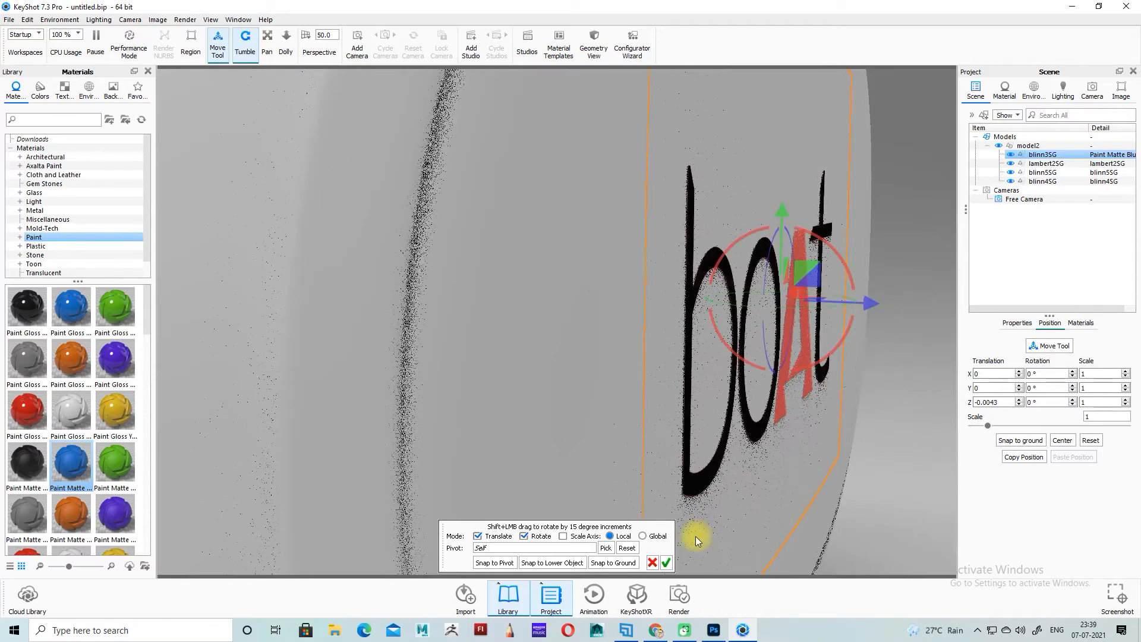
click(666, 563)
Apply the blue Hard Rough plastic material from the library to the earphone's main body
click(921, 480)
scroll(925, 478, up, 5)
scroll(925, 478, down, 5)
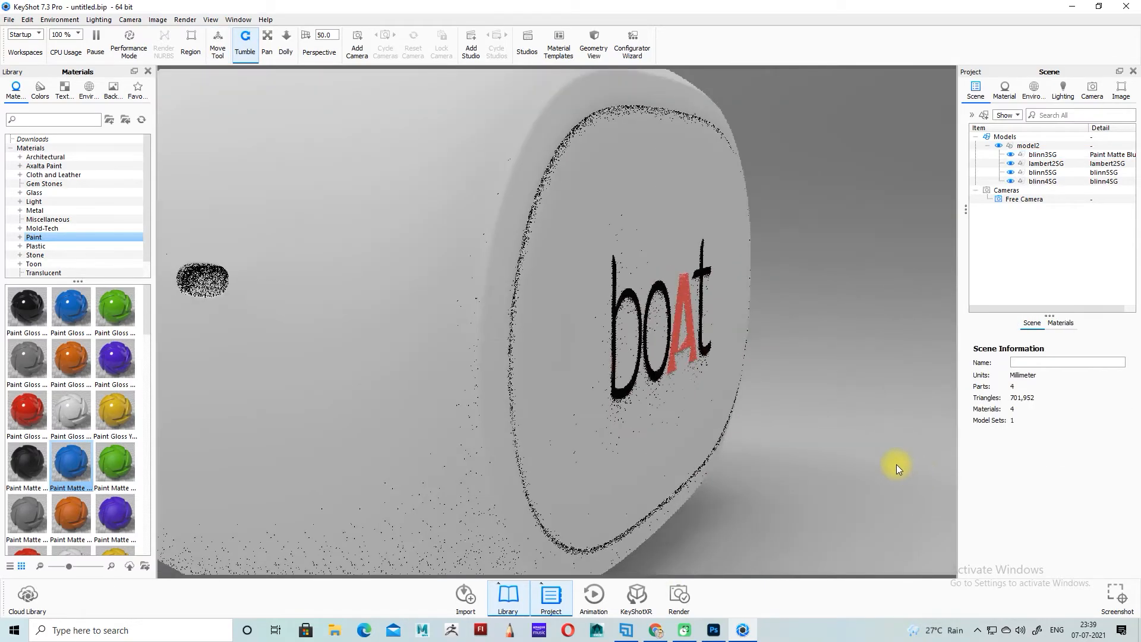
drag(896, 465, 451, 438)
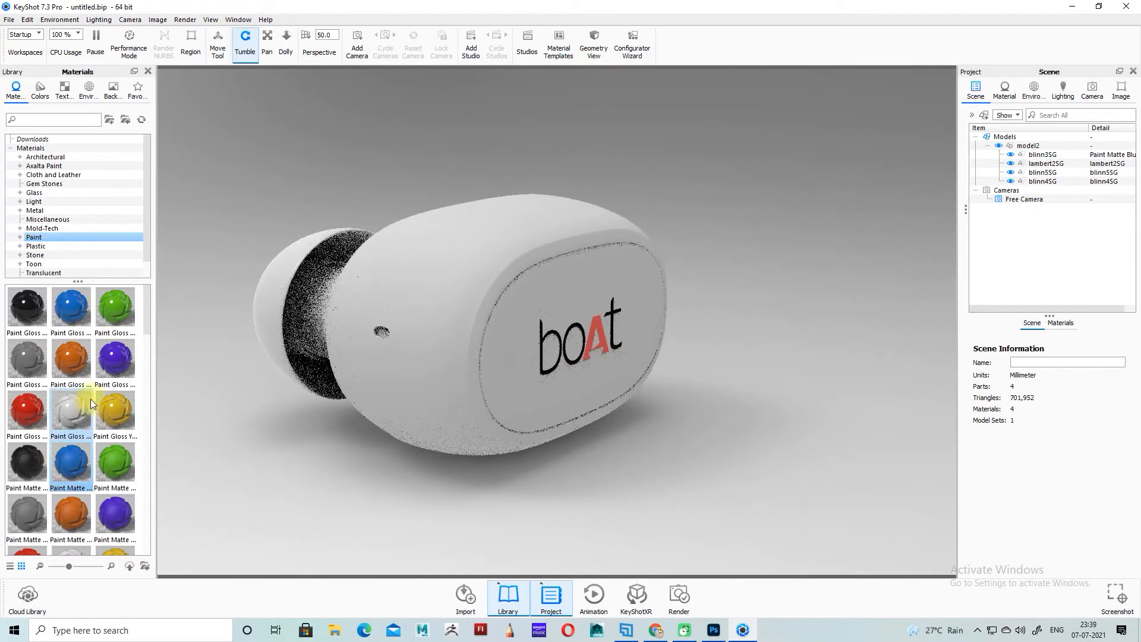
scroll(90, 389, down, 3)
click(69, 248)
scroll(69, 535, down, 3)
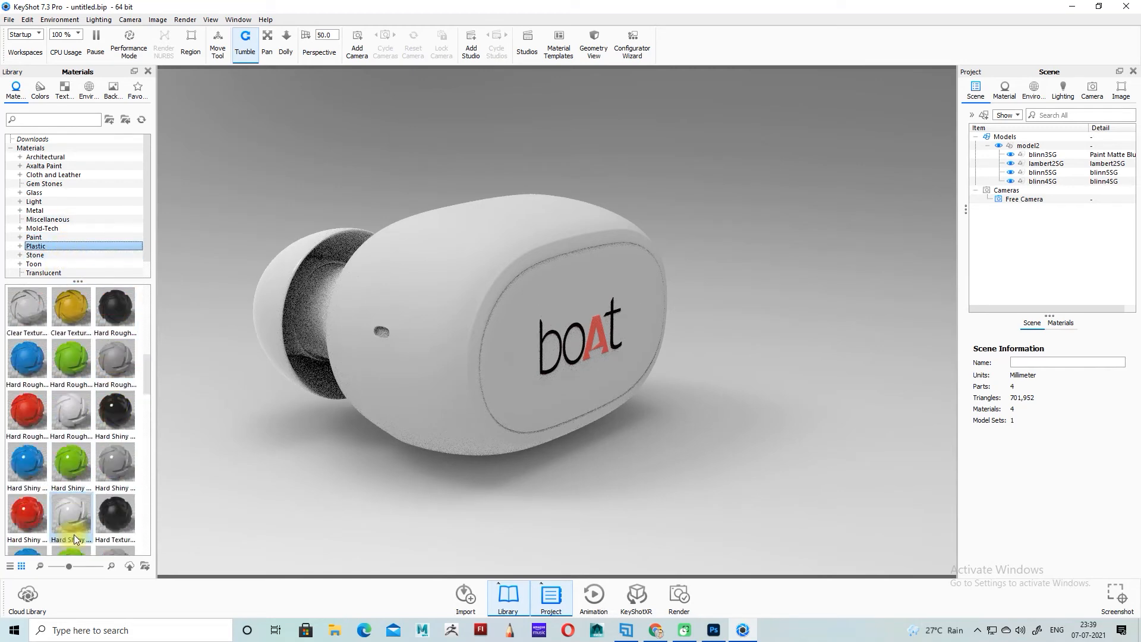
click(37, 246)
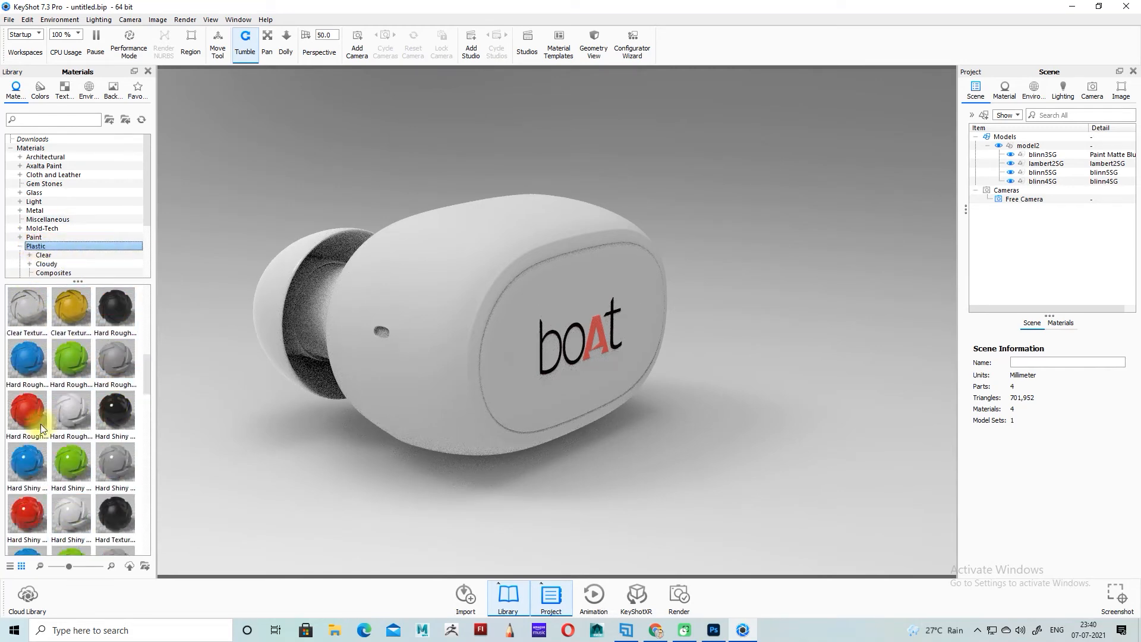
drag(27, 360, 483, 226)
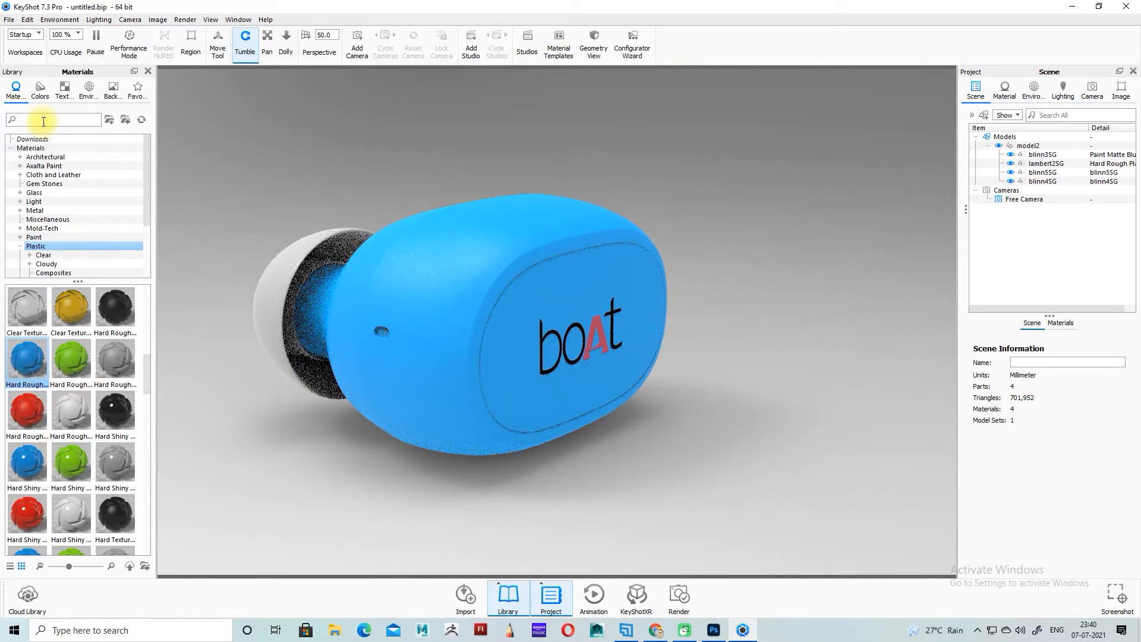
Search the material library for "rubb", apply Rubber to the ear tip and open its material properties
text(rubb)
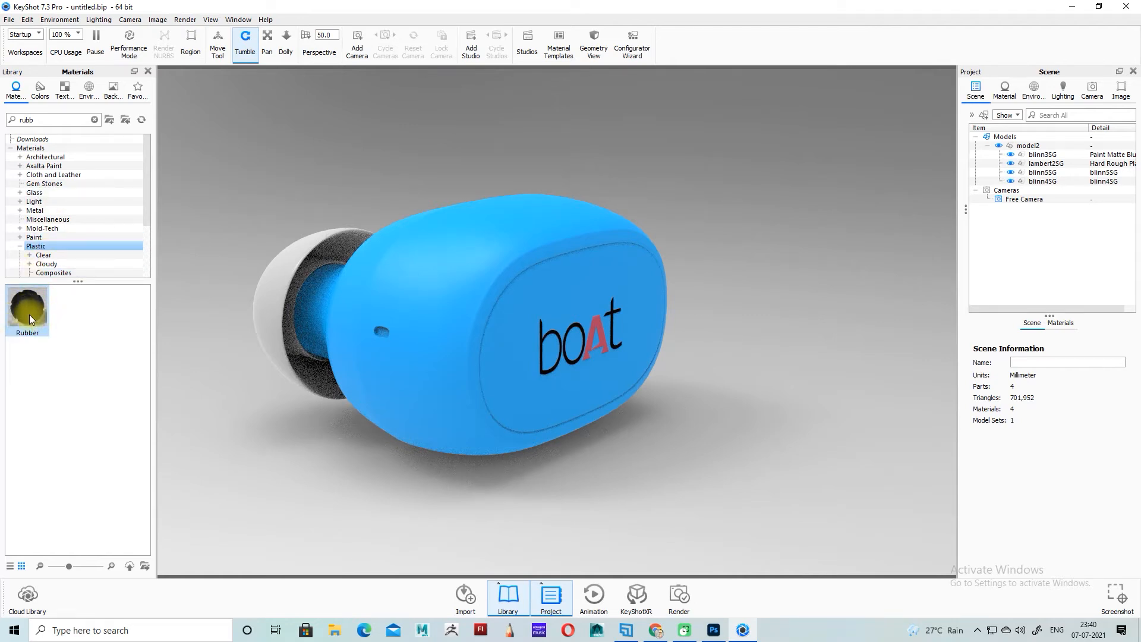
drag(30, 315, 283, 267)
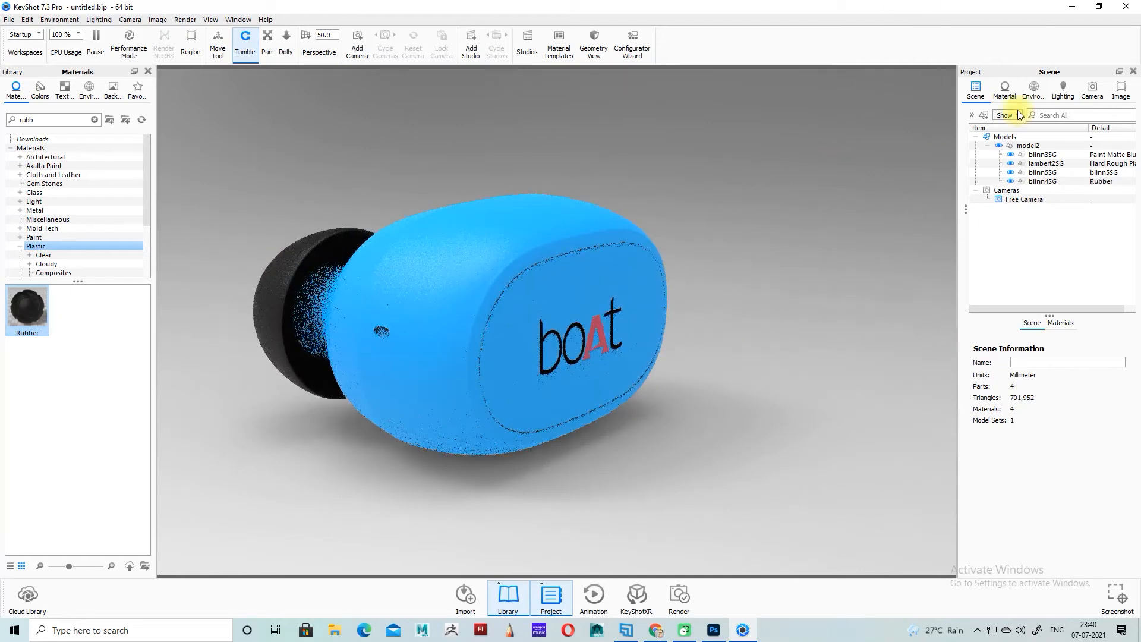
click(1005, 90)
click(990, 533)
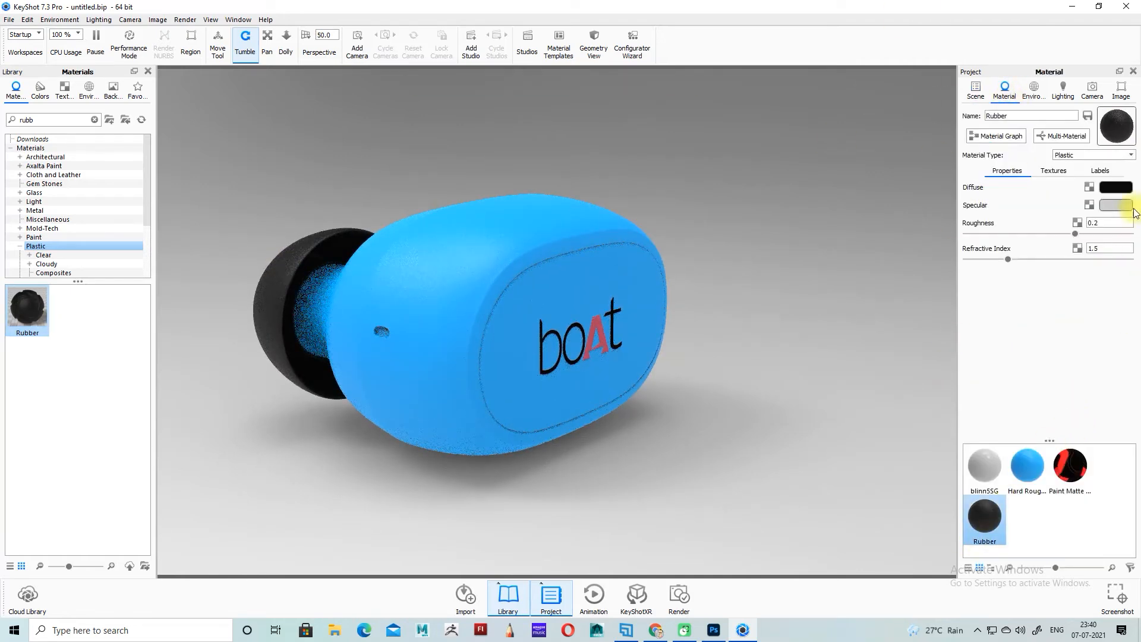
Enable Blend with Color on the color texture of the logo panel's Paint Matte Blue material
drag(535, 342, 674, 314)
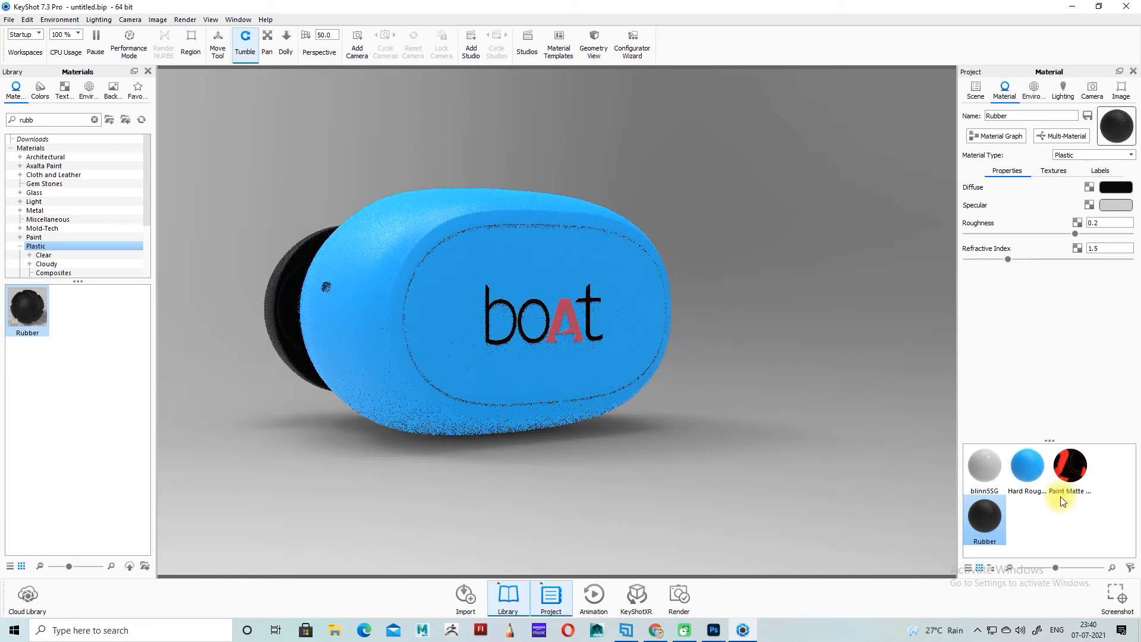
click(1070, 467)
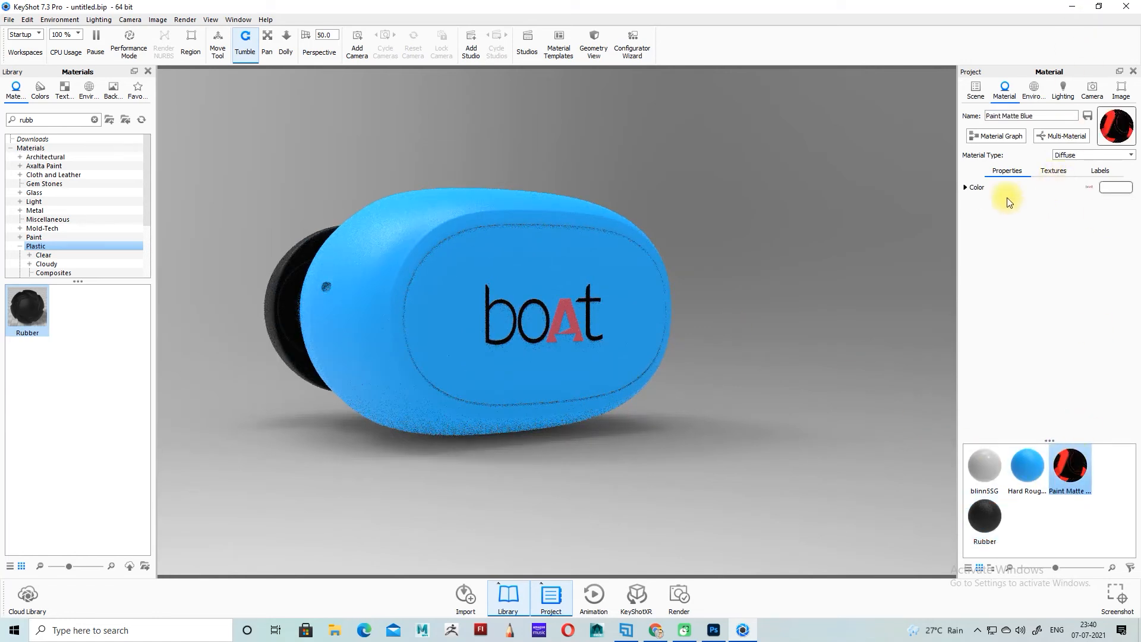
click(965, 186)
click(967, 222)
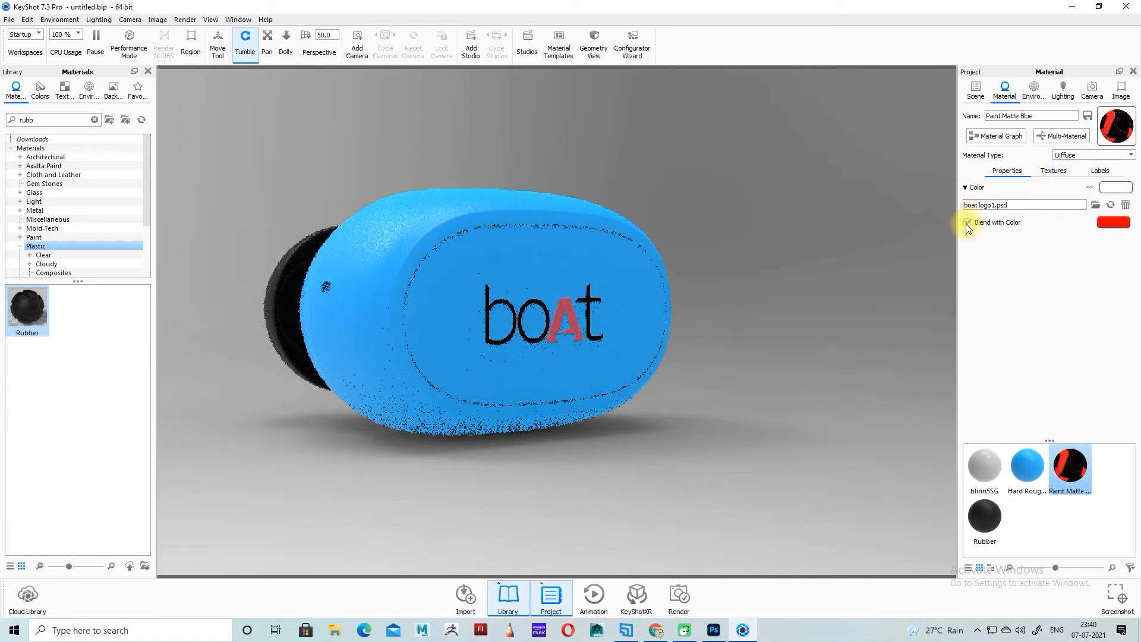
Try a muted background color for the logo texture, and return it to pure red, RGB 255, 0, 0
scroll(680, 320, up, 8)
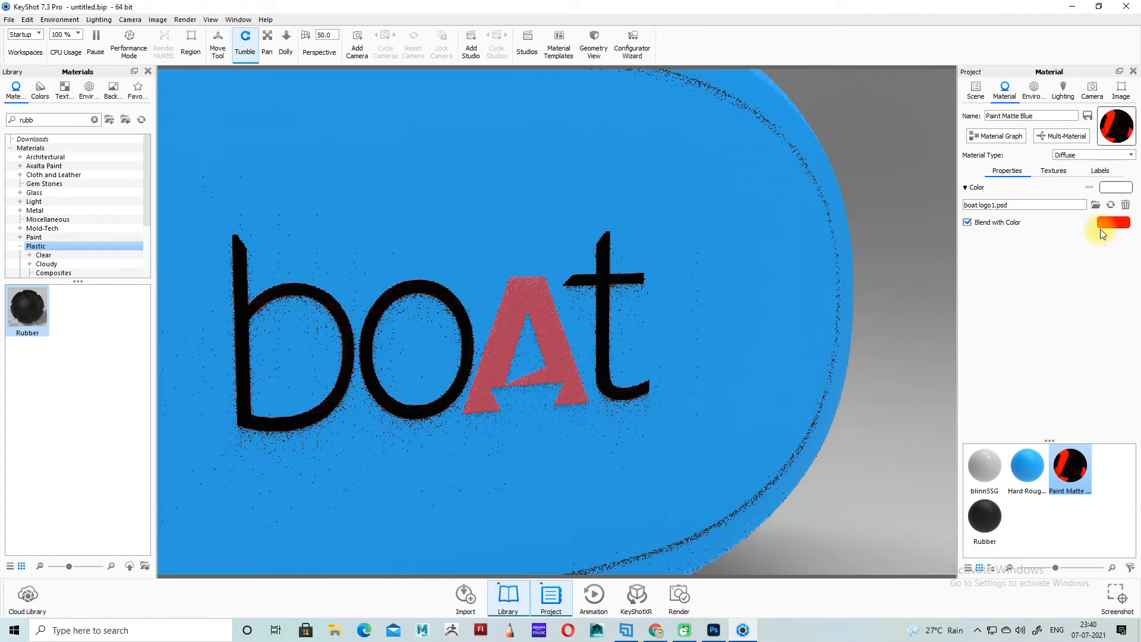
click(1051, 170)
click(1020, 170)
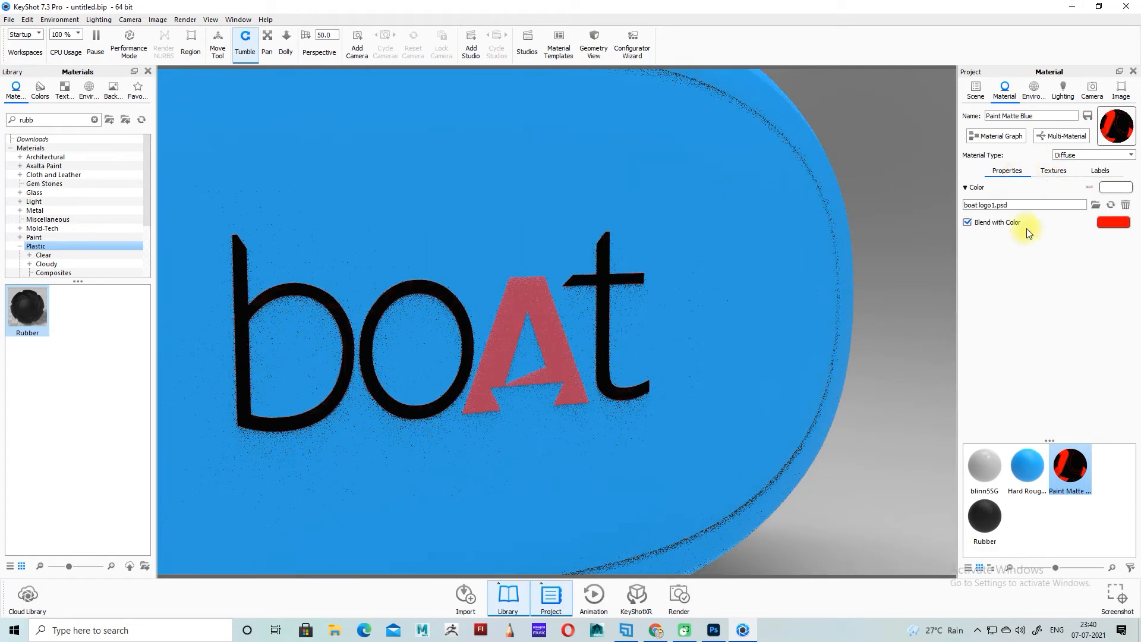
click(1111, 222)
click(1057, 153)
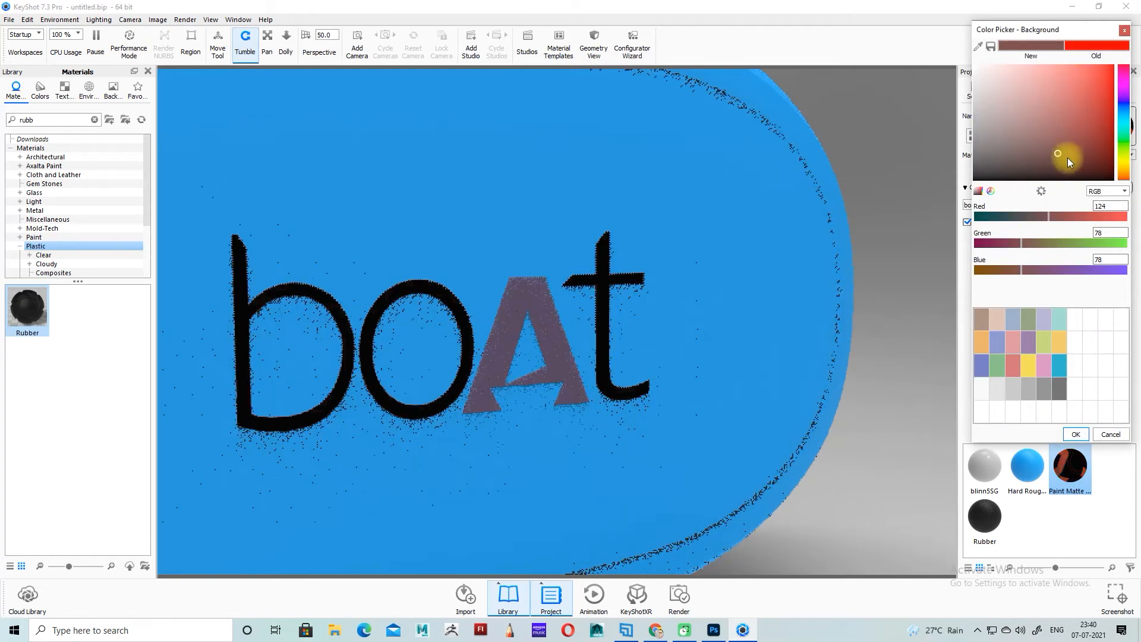
drag(1068, 158, 1140, 1)
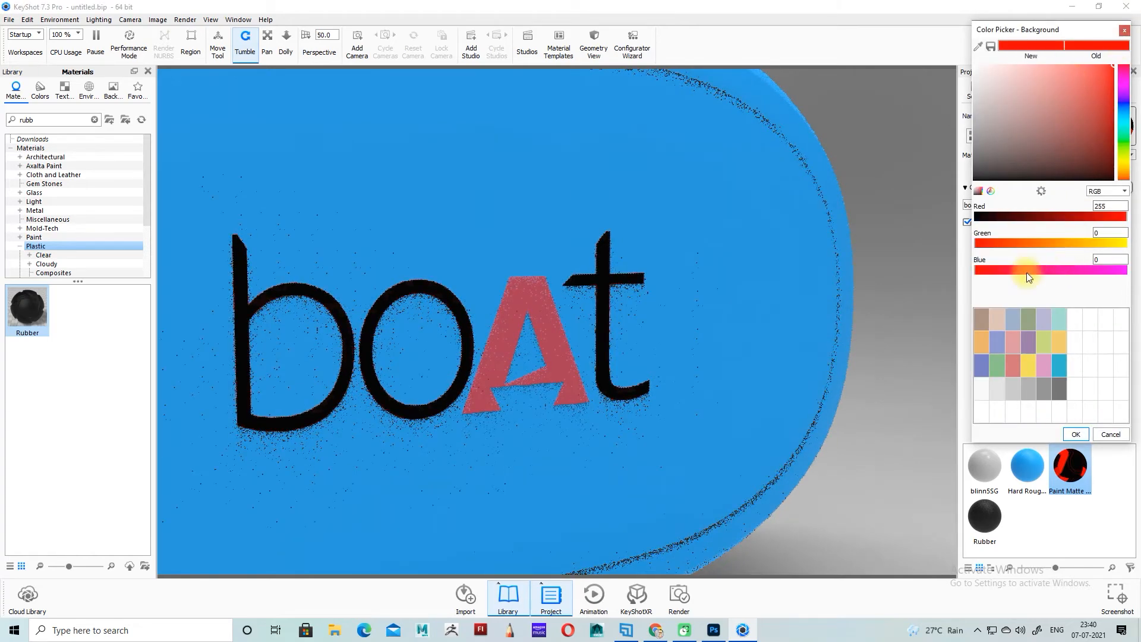
click(1076, 434)
Sample the earphone body's blue as the diffuse color of the ear tip's Rubber material and make it slightly more saturated
scroll(693, 320, up, 2)
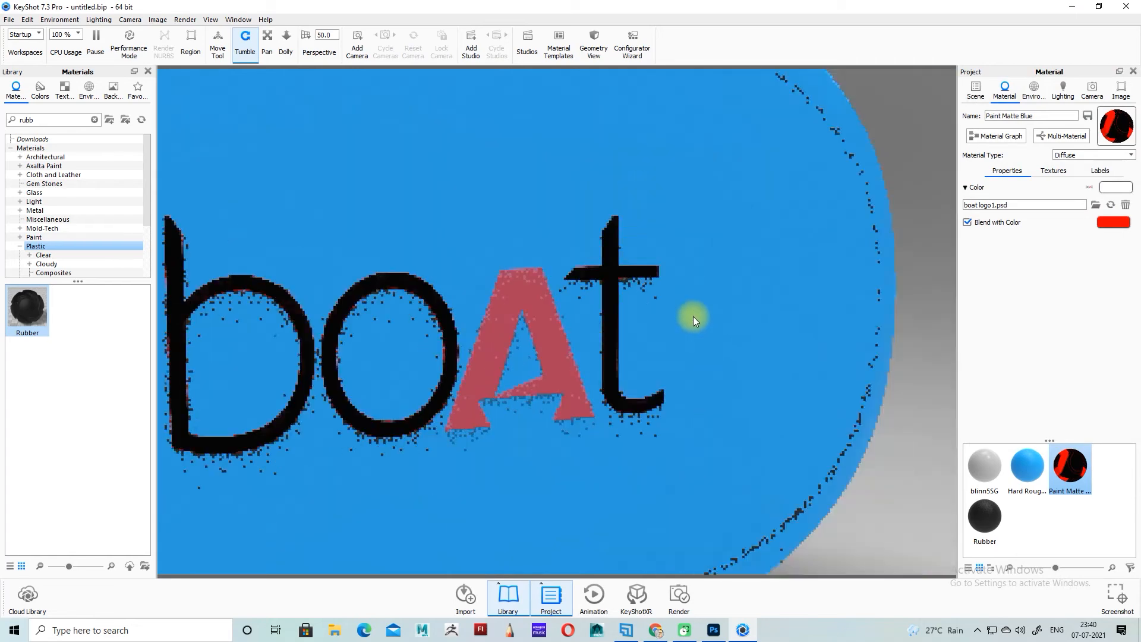
scroll(694, 316, down, 5)
drag(643, 315, 755, 319)
scroll(708, 311, up, 3)
scroll(705, 311, down, 4)
scroll(706, 311, down, 3)
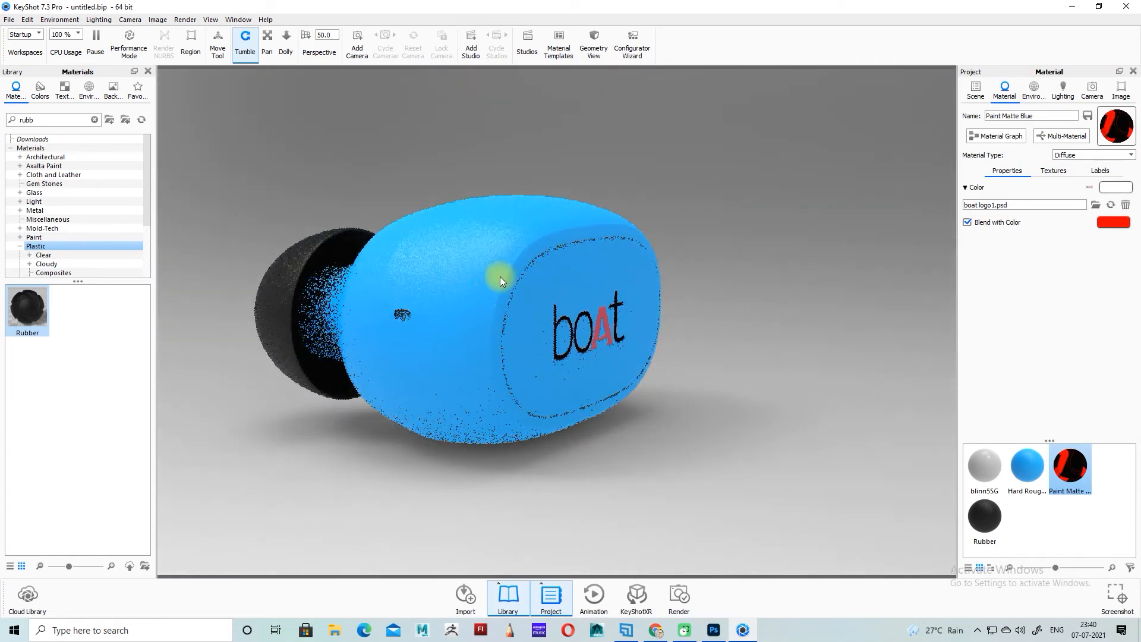
drag(500, 277, 651, 279)
click(984, 514)
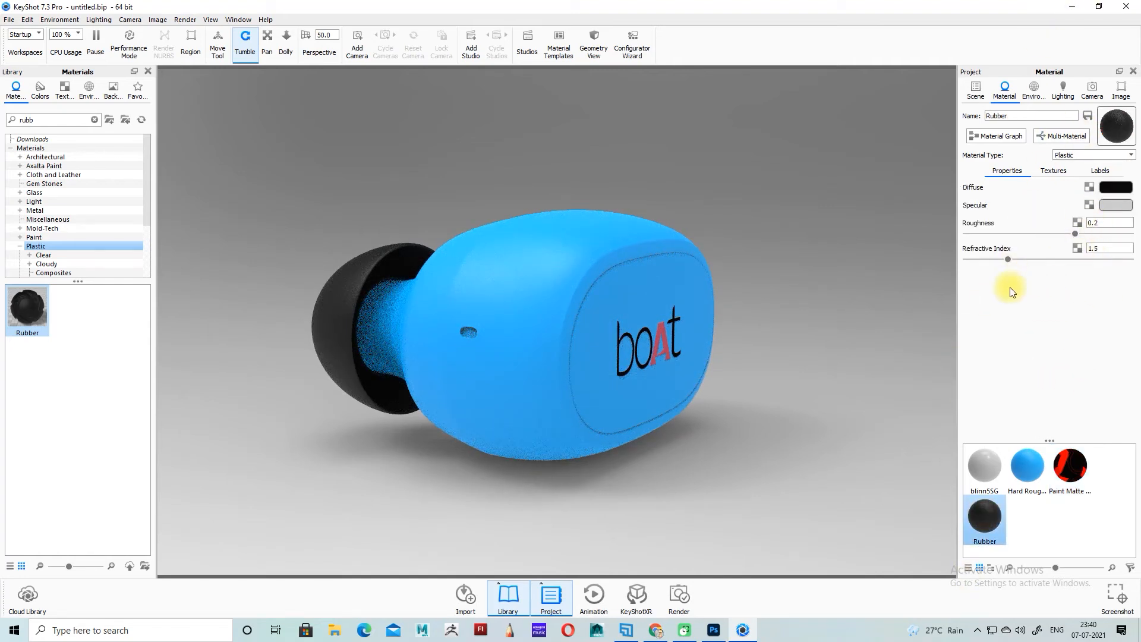
click(1120, 186)
click(978, 46)
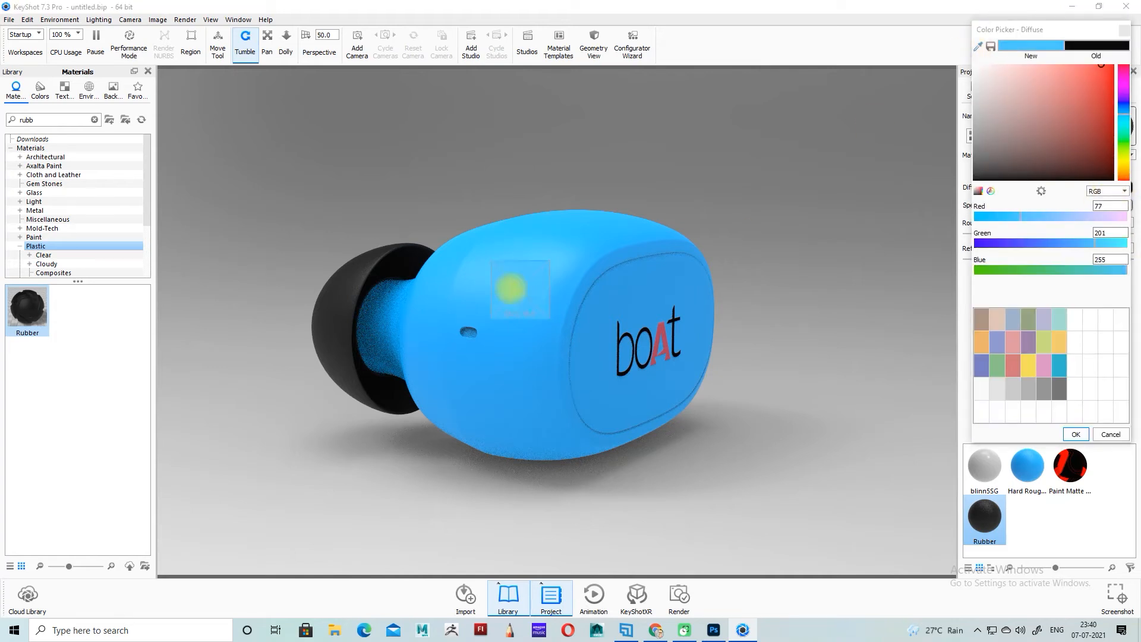
click(477, 359)
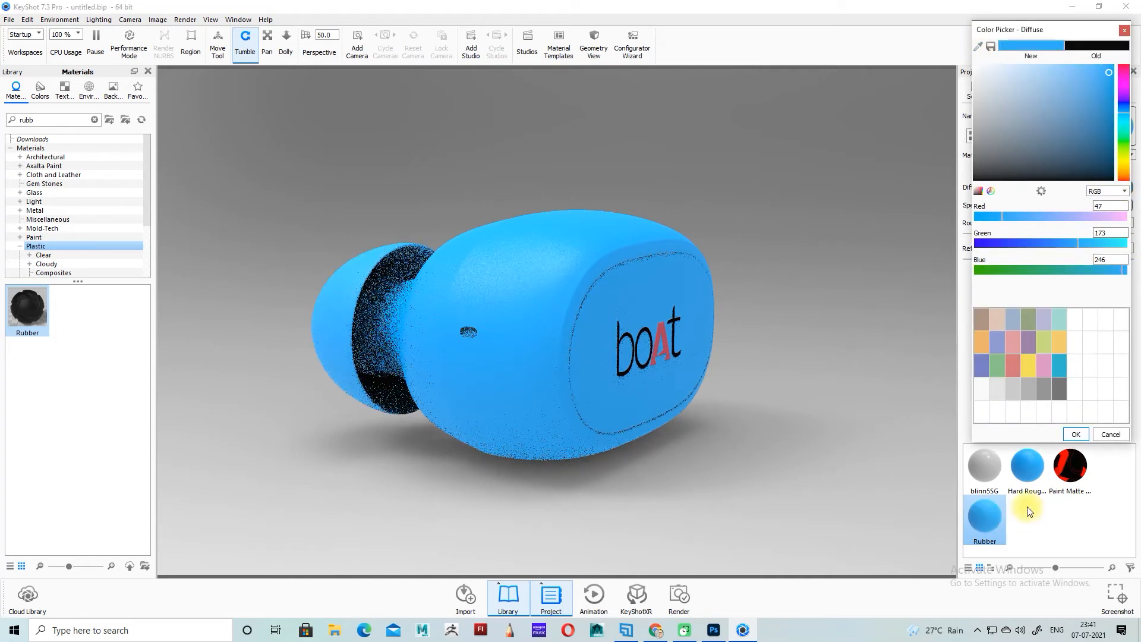
mouse_move(1094, 83)
mouse_down()
mouse_move(1088, 66)
mouse_move(1111, 72)
mouse_move(1115, 87)
mouse_up()
click(1077, 434)
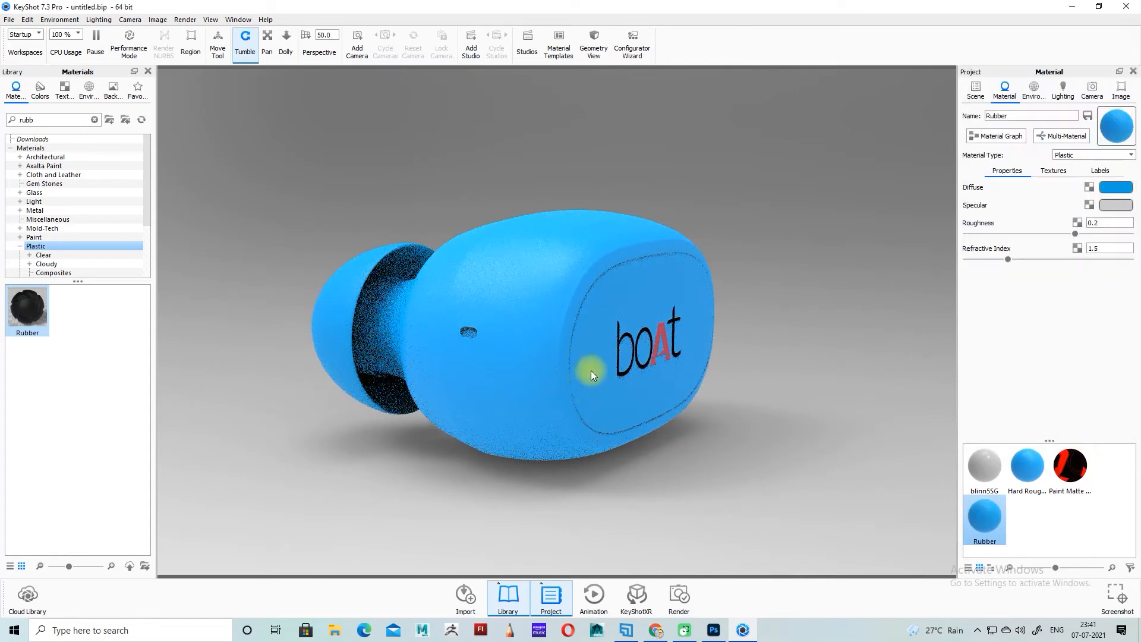
Apply a plain silver aluminum material from the Metal category to the round nozzle opening inside the ear tip
drag(591, 372, 394, 538)
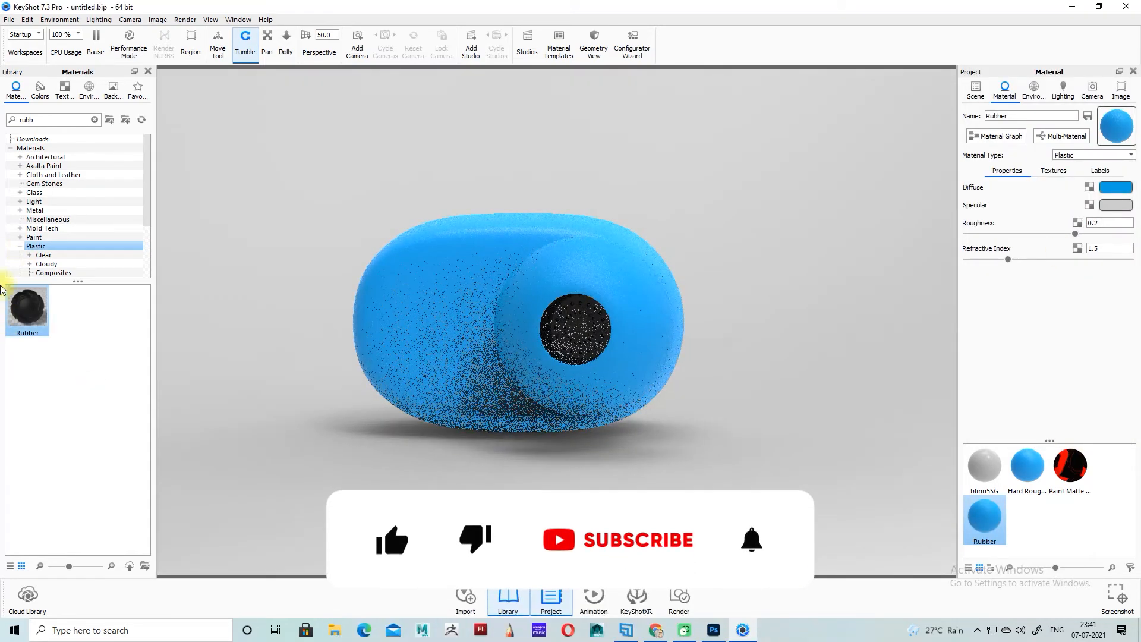
click(34, 211)
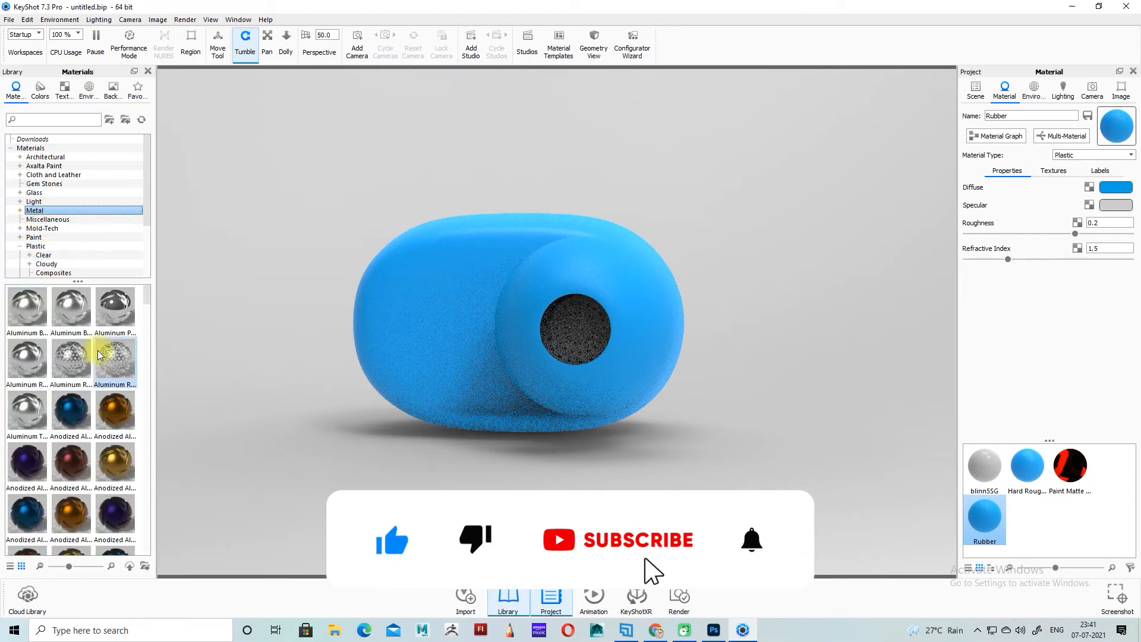
drag(26, 359, 589, 318)
drag(742, 388, 280, 355)
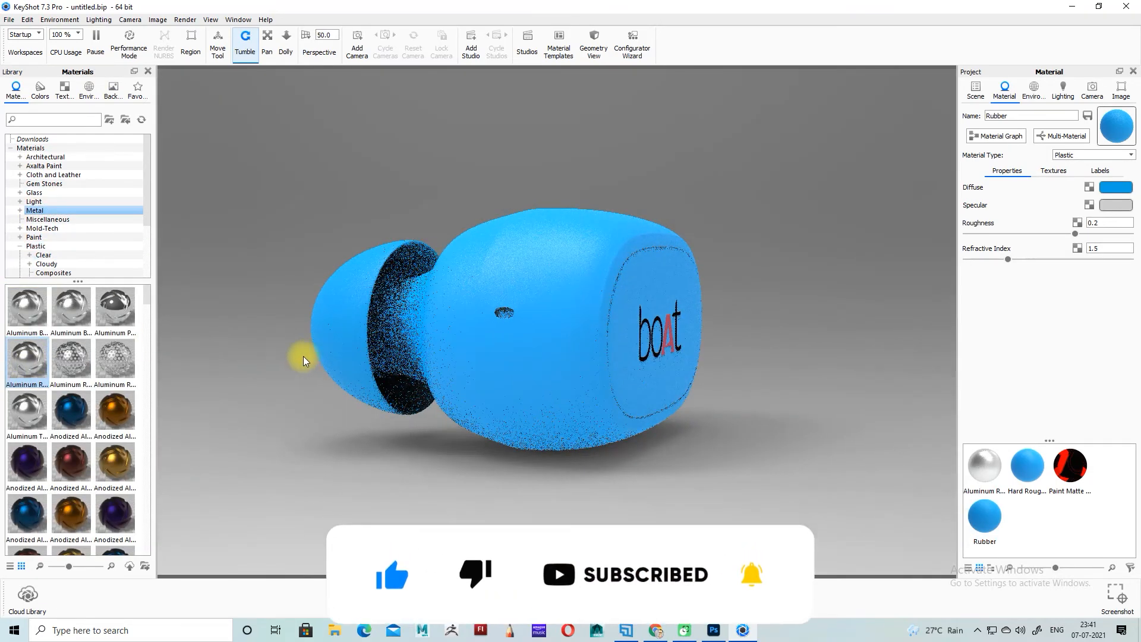
drag(803, 335, 690, 357)
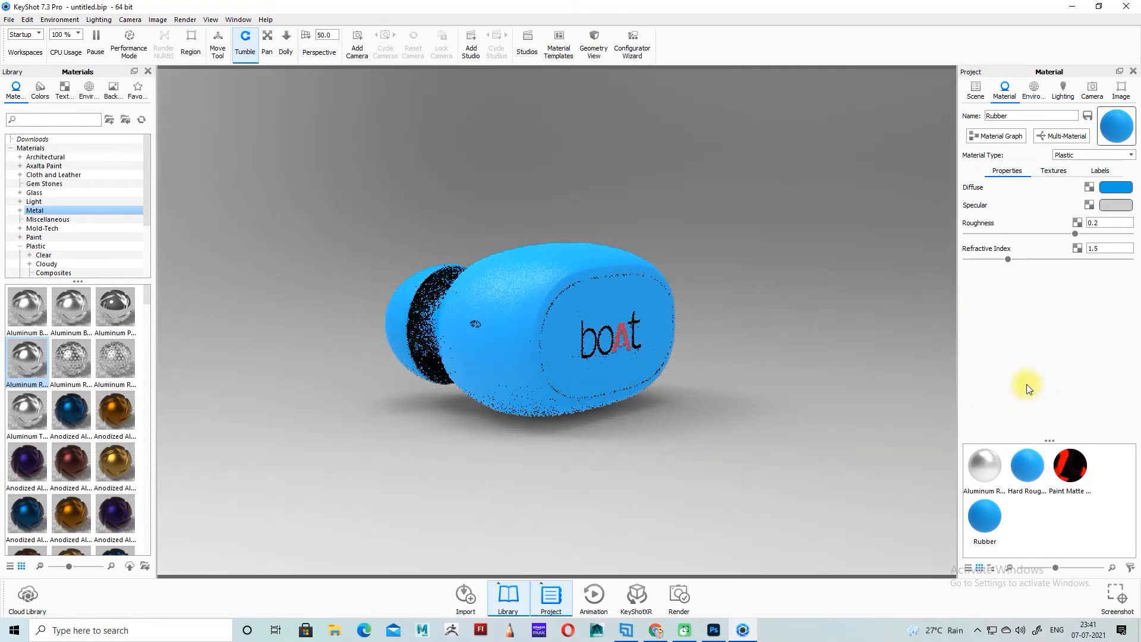
Light the scene with the 2 Panels Straight 4K studio environment and switch the background to plain white Color
click(87, 91)
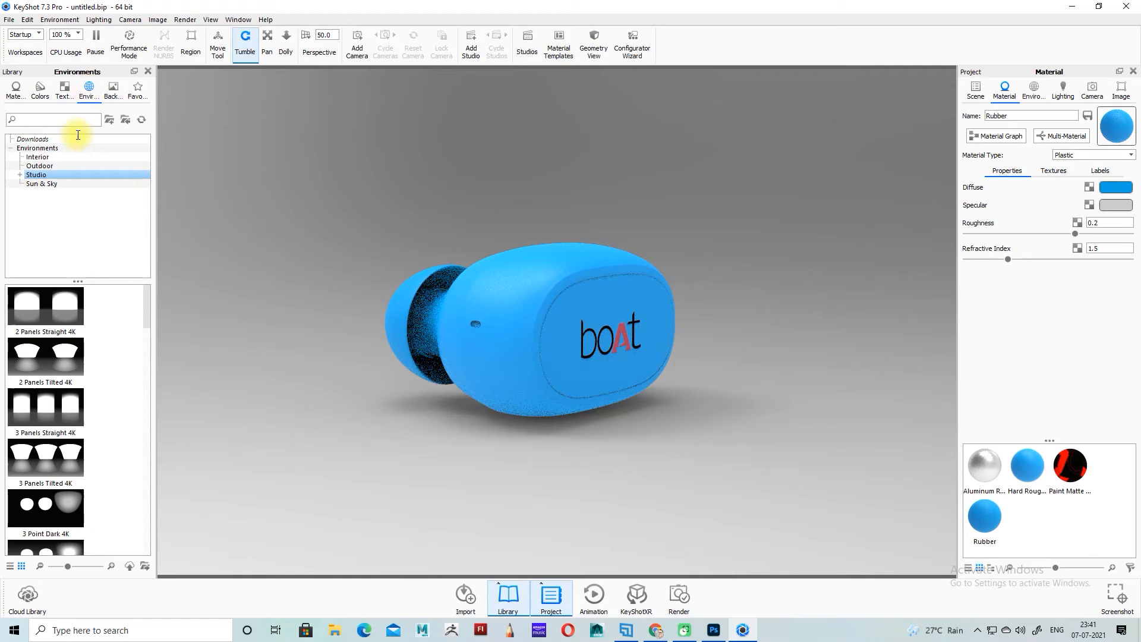
double_click(59, 320)
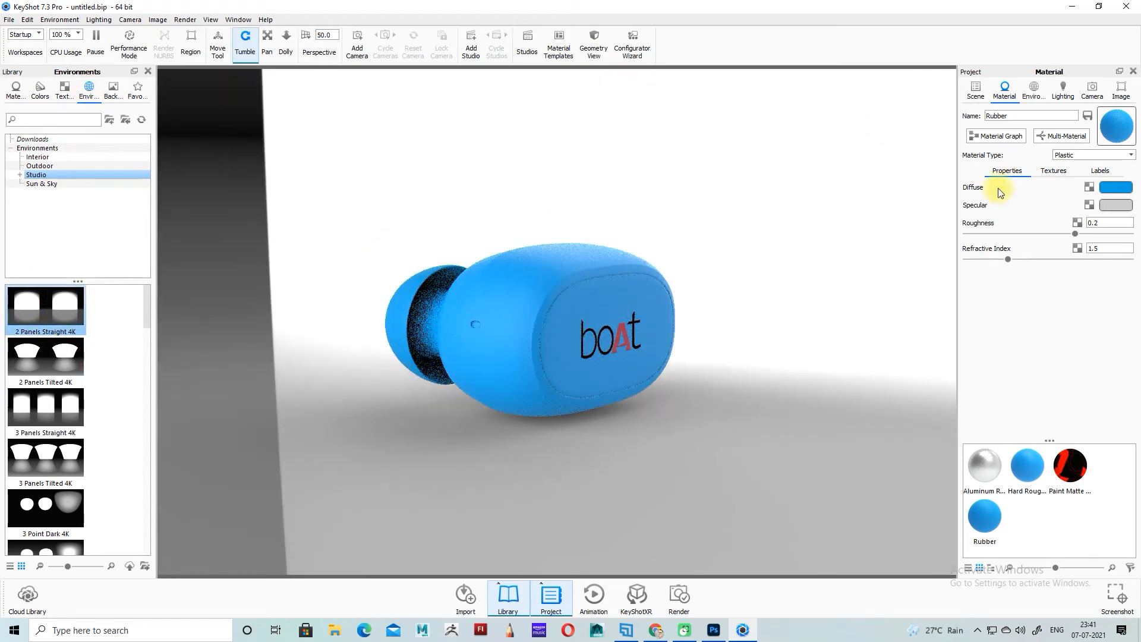
click(1035, 91)
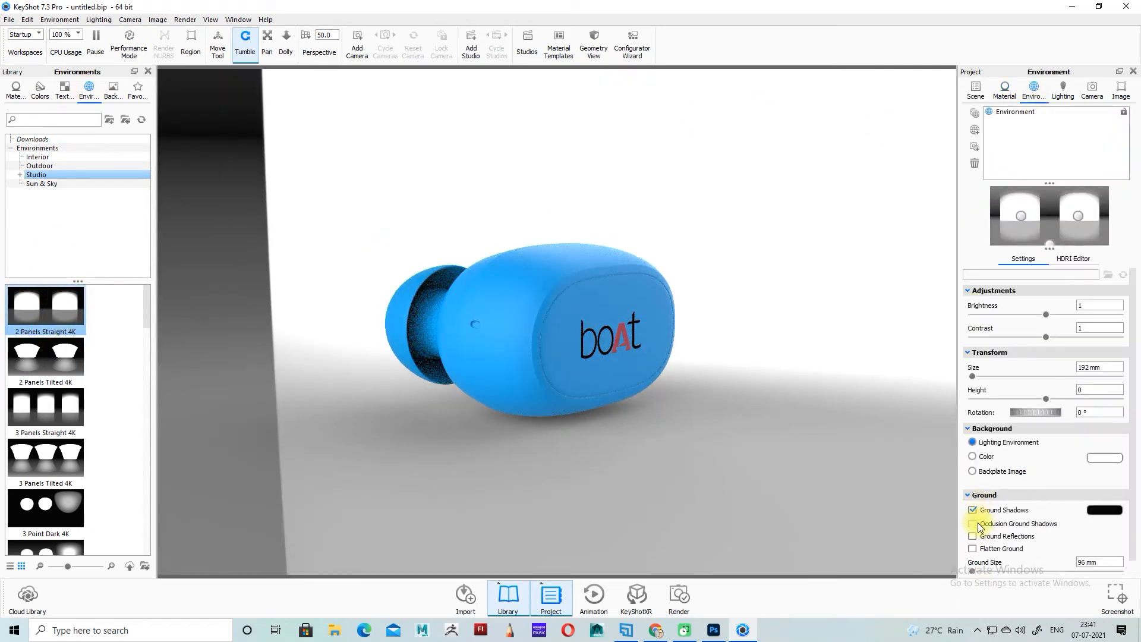
click(982, 461)
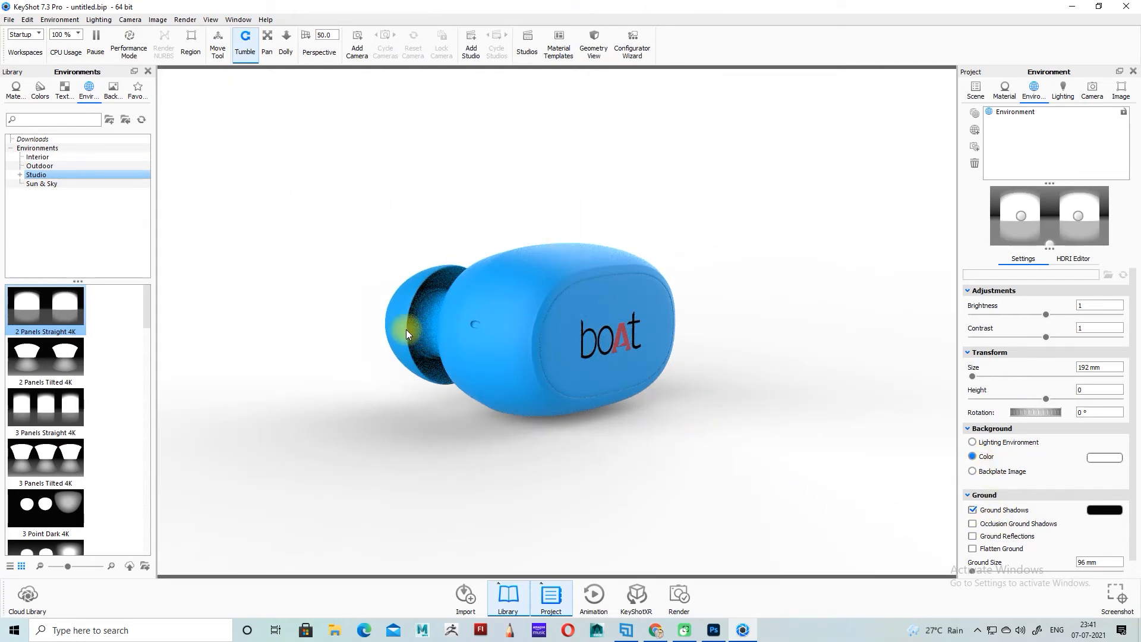
Replace the lighting environment with 3 Panels Straight 4K and view the earphone closer
drag(405, 329, 543, 384)
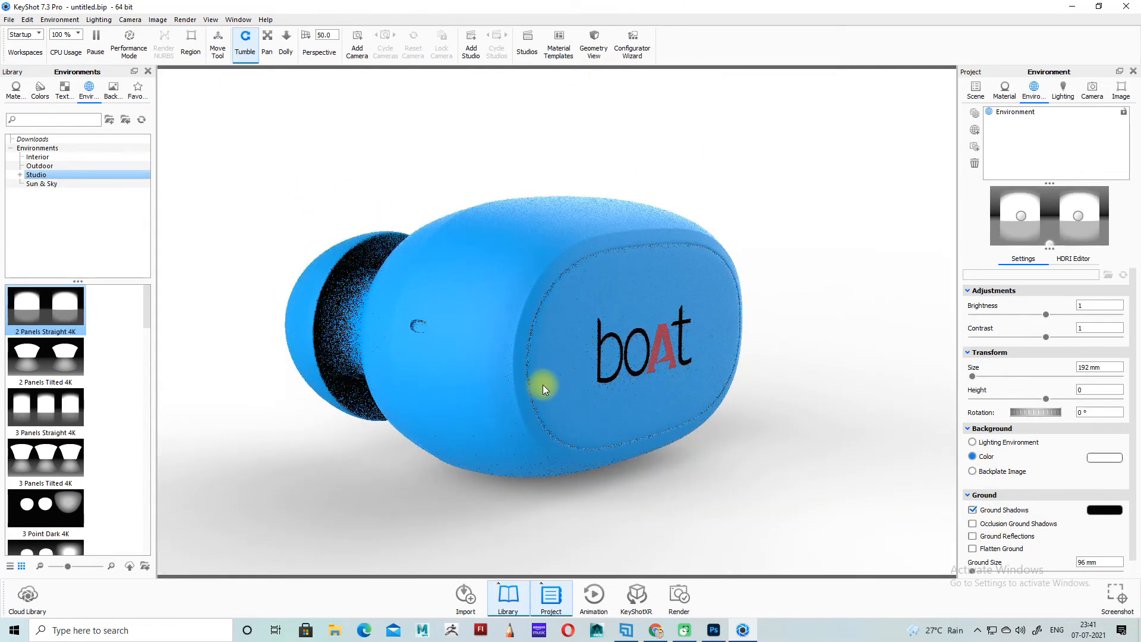
double_click(52, 403)
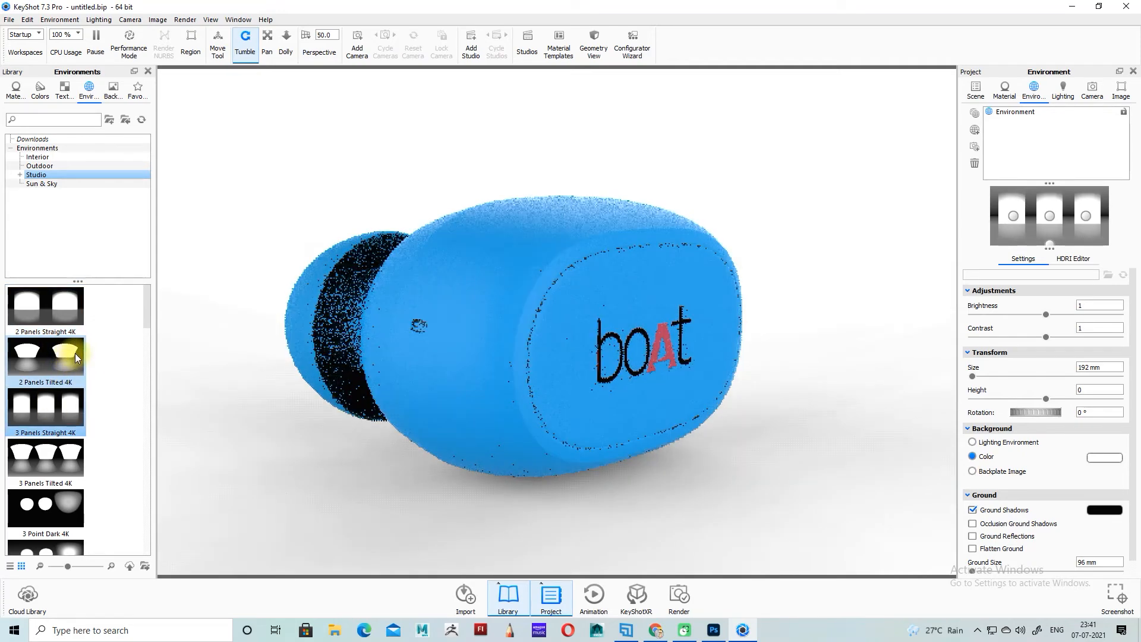
Try the 2 Panels Tilted 4K, 3 Panels Tilted 4K and 3 Point Medium 4K studio environments on the earphone
double_click(75, 353)
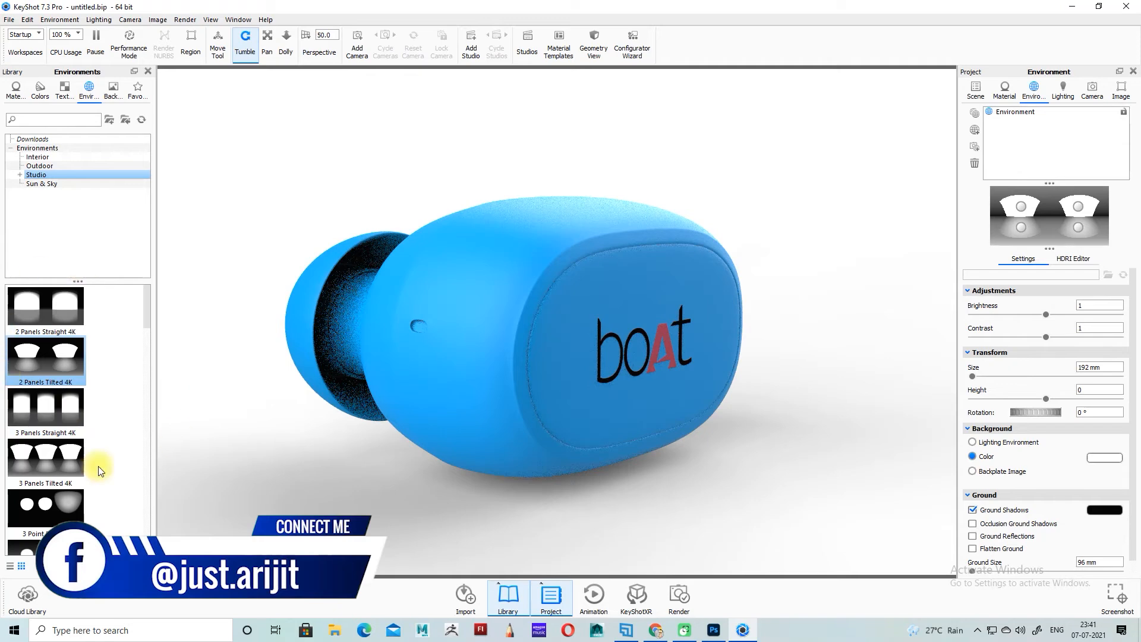
double_click(56, 469)
scroll(73, 452, down, 3)
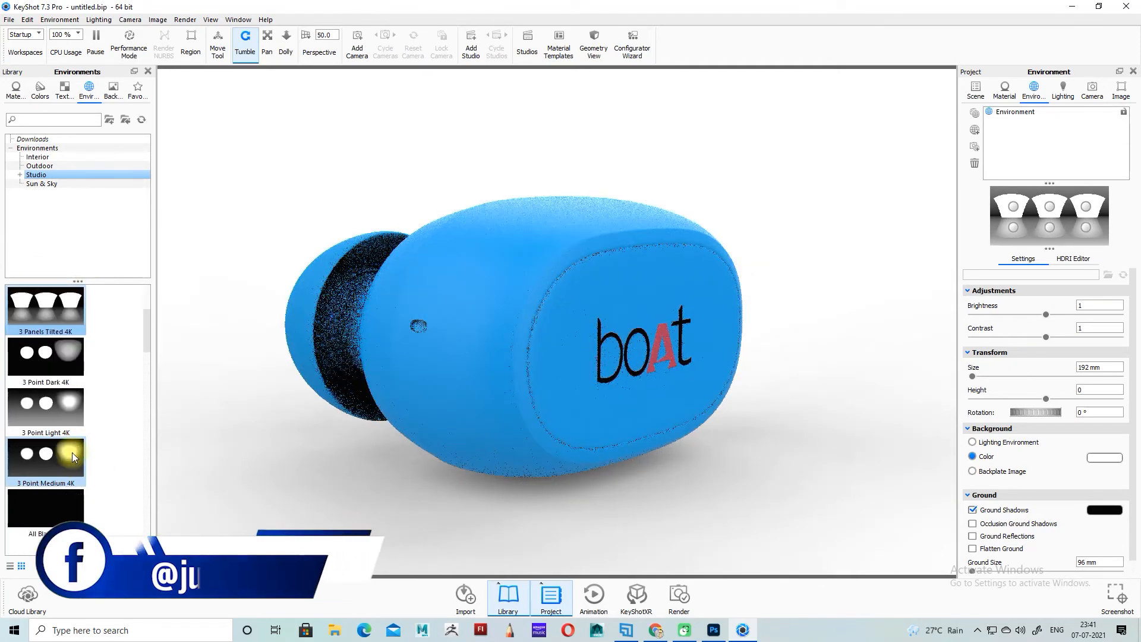
double_click(69, 450)
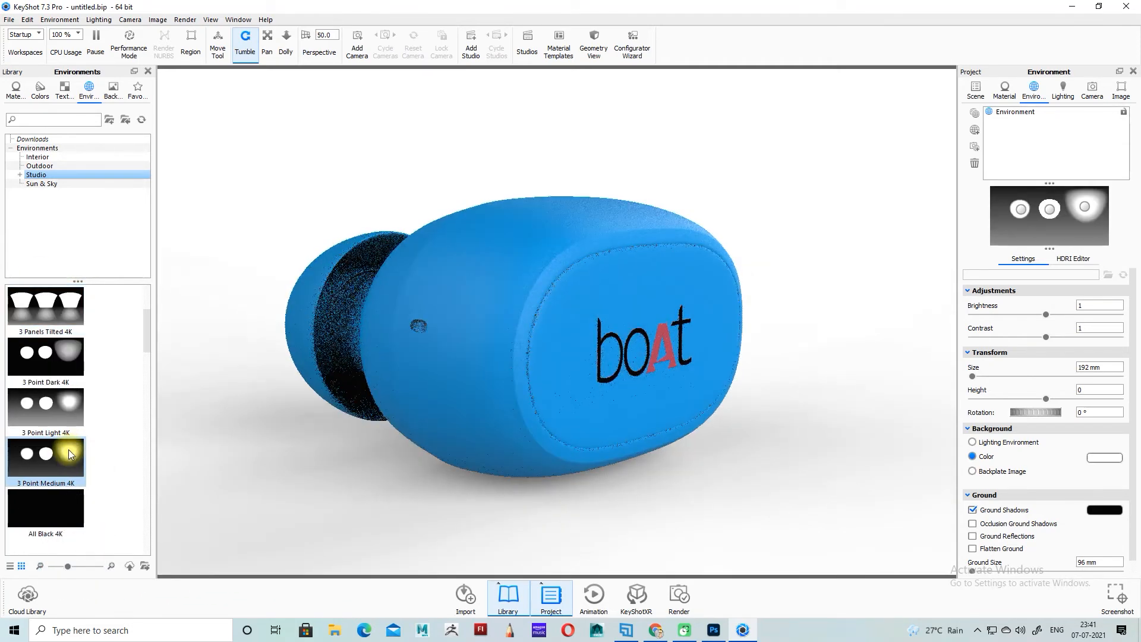
Try the Light Tent Screen Front 4K and Light Tent Enclosed 4K environments and view the earphone from a higher angle
scroll(69, 449, down, 3)
double_click(61, 448)
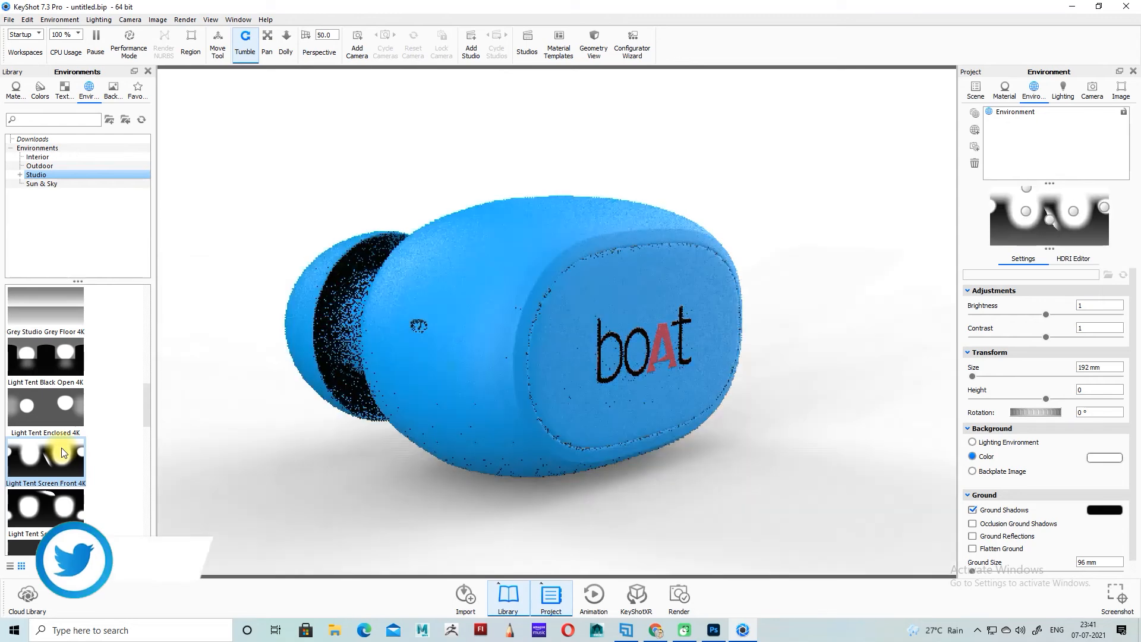
double_click(62, 403)
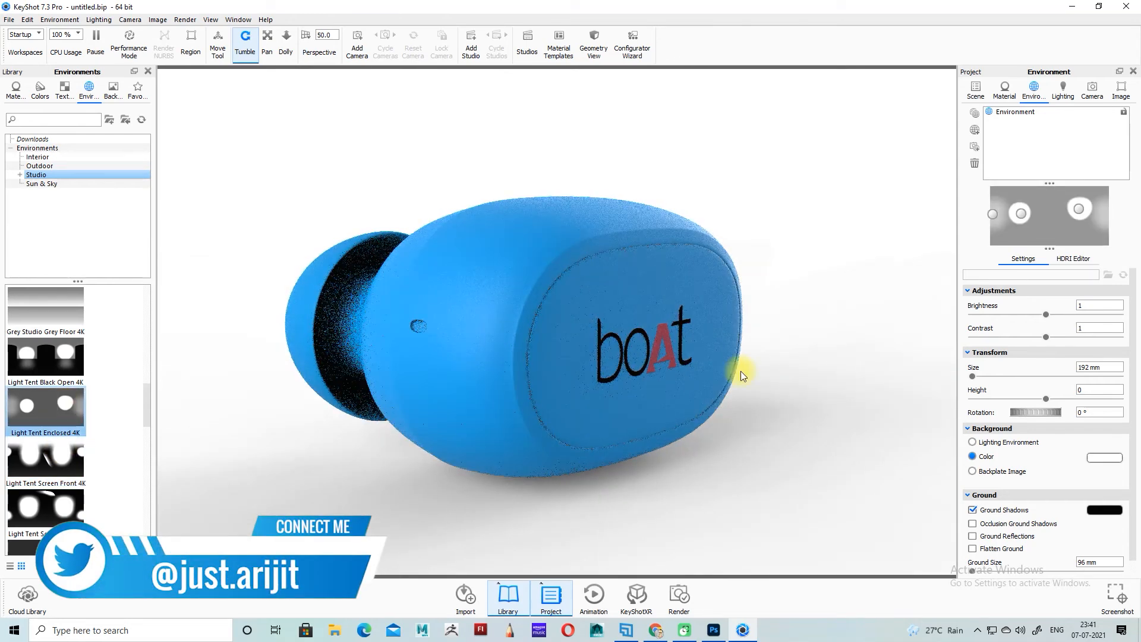
drag(748, 373, 611, 434)
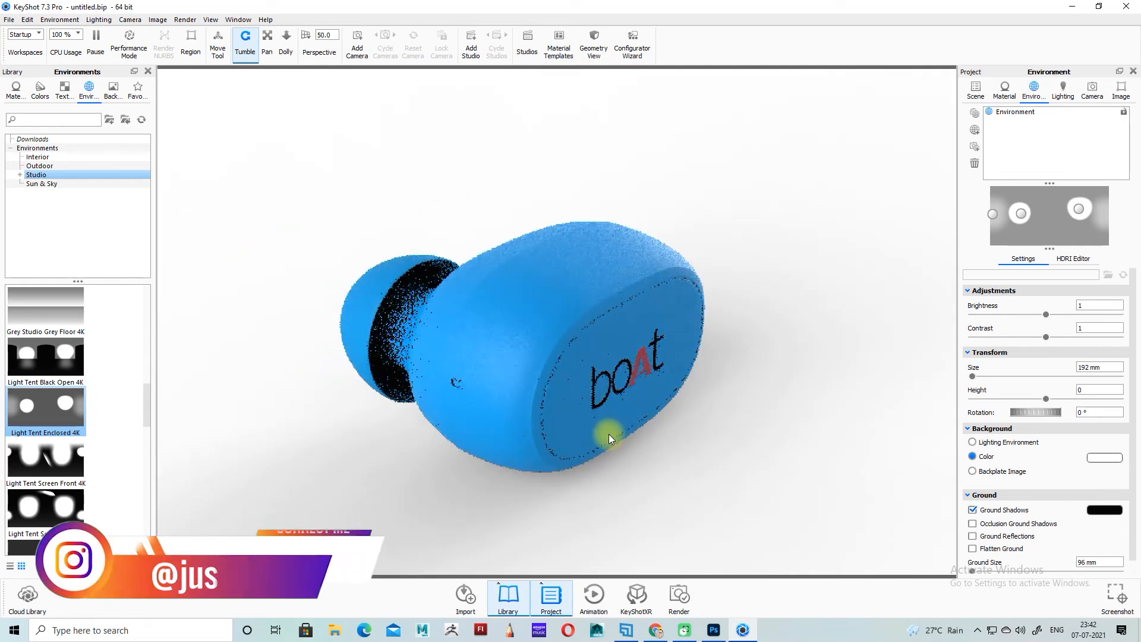
Try the Light Tent Screen Front 4K, Light Tent White Open and Light Tent White Floor 4K environments on the earphone
double_click(54, 476)
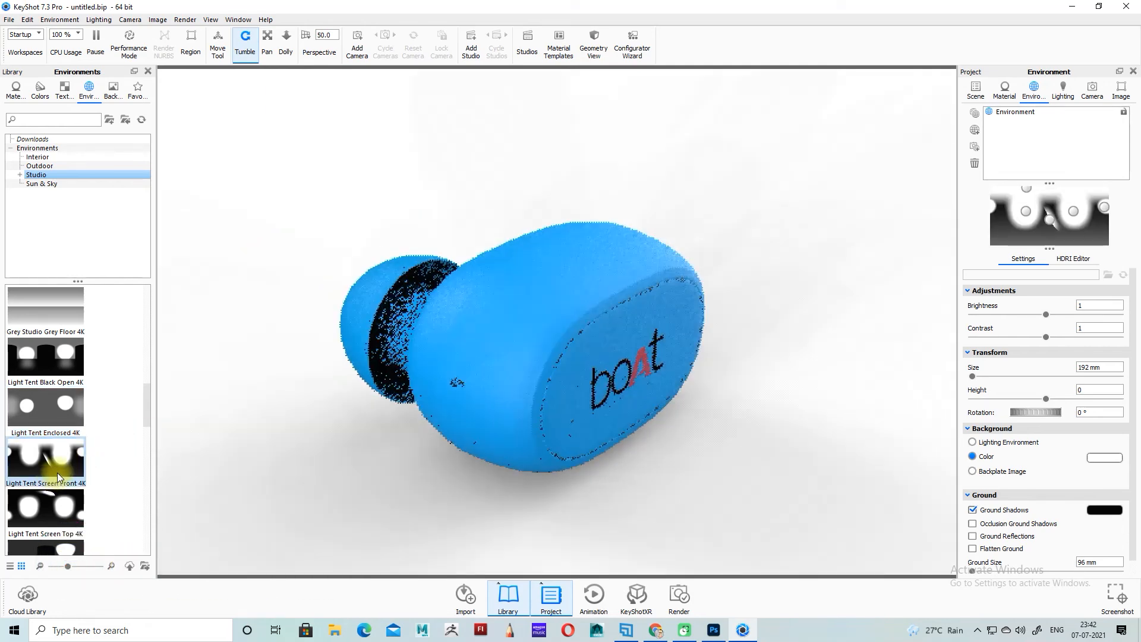
scroll(57, 473, down, 5)
double_click(64, 449)
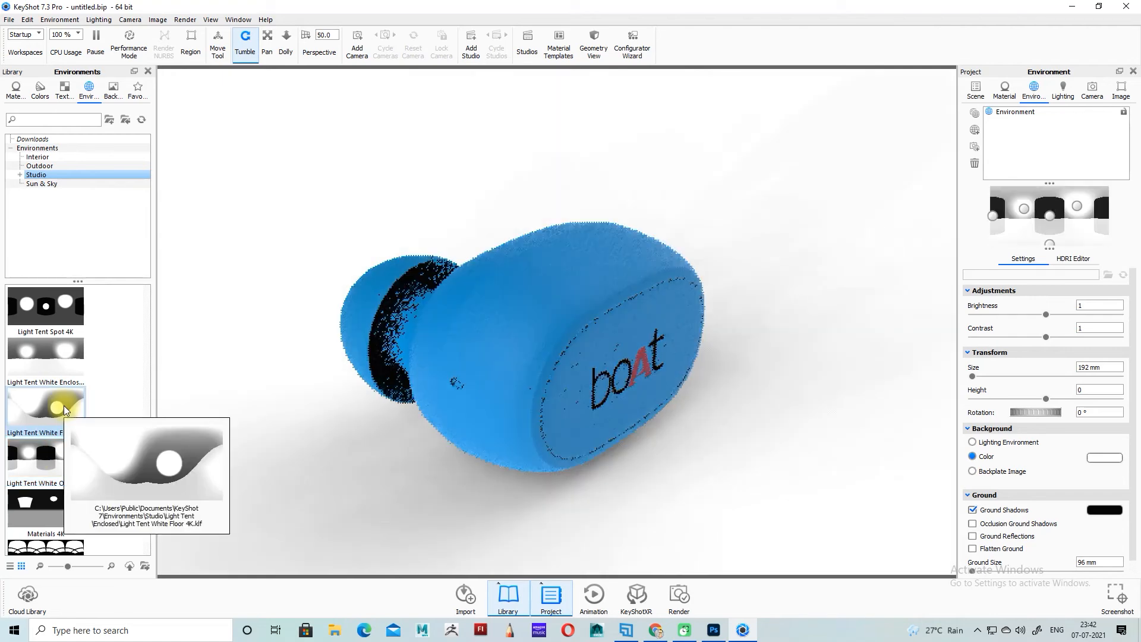
double_click(63, 399)
Light the scene with the 2 Panels Straight 4K environment and frame the earphone closer from a lower angle
scroll(69, 384, up, 10)
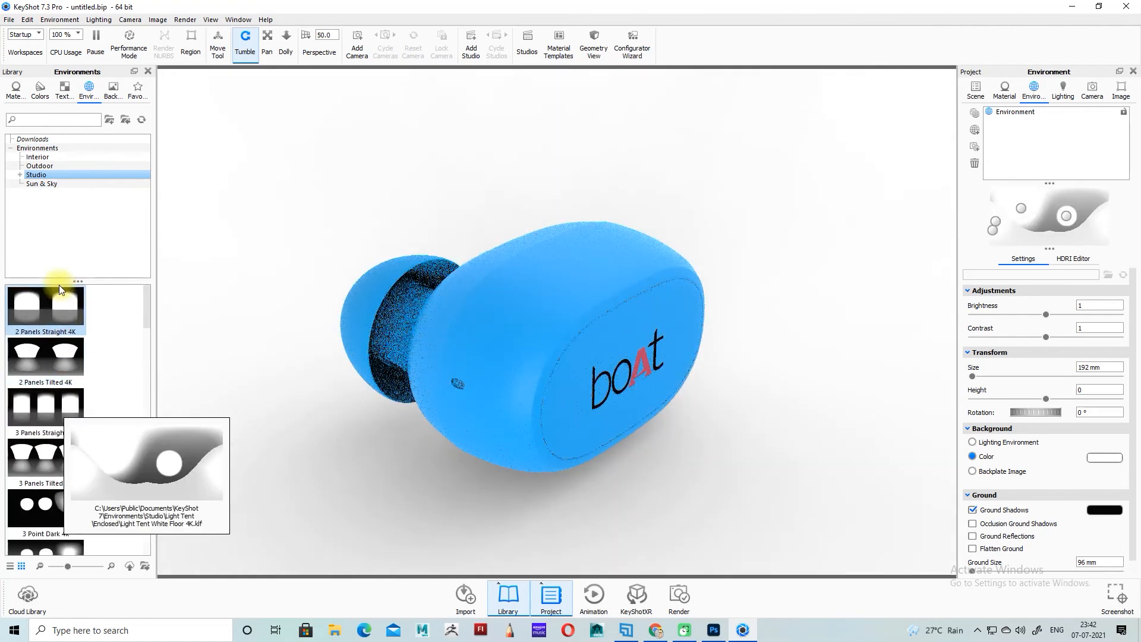
double_click(52, 320)
drag(709, 410, 708, 368)
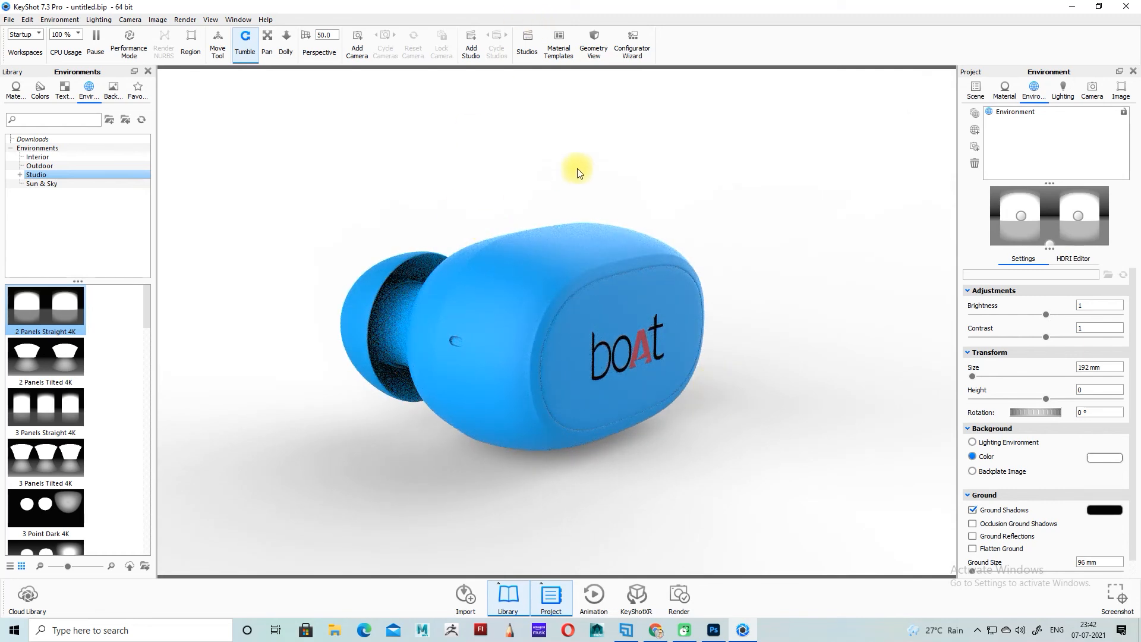
scroll(654, 290, up, 3)
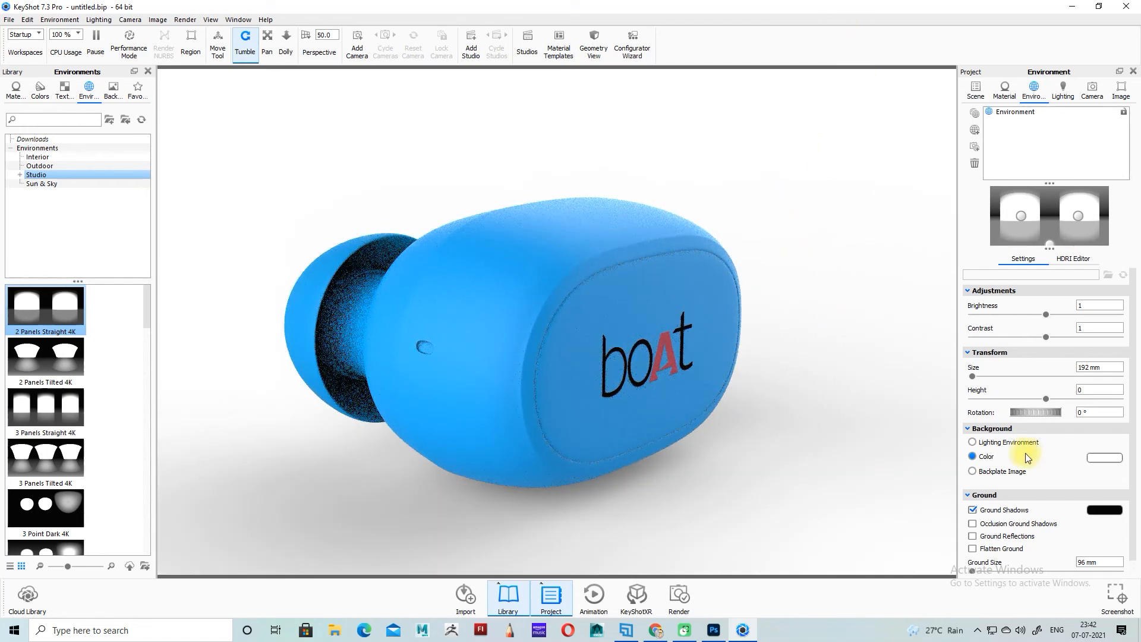
Enable Flatten Ground and Ground Reflections in the environment's ground settings
scroll(1097, 534, down, 1)
click(973, 536)
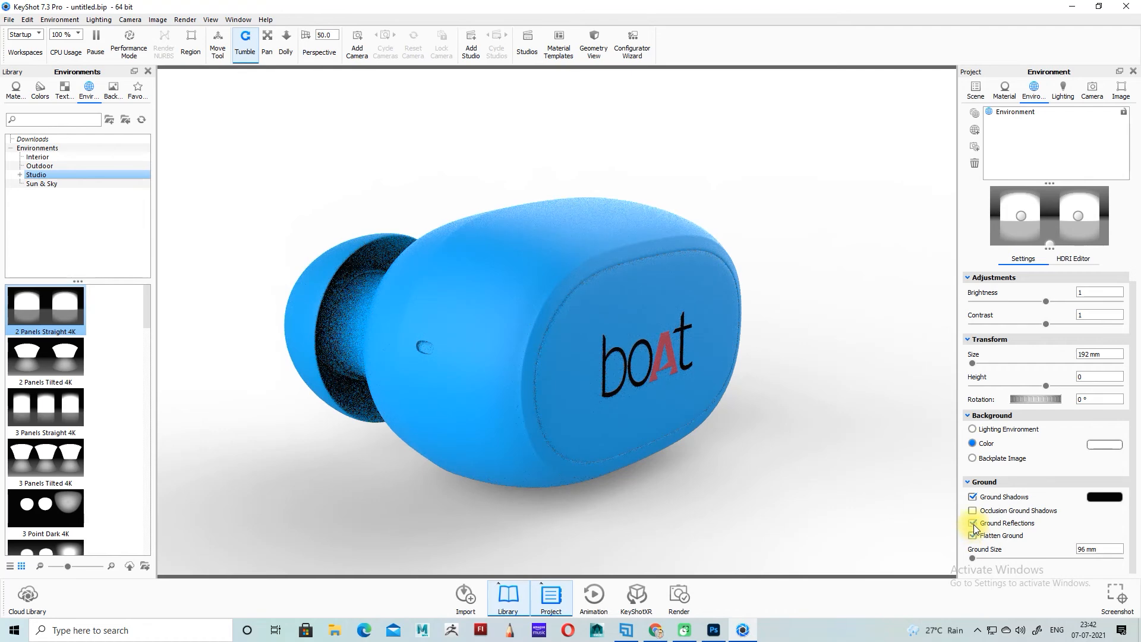
click(973, 523)
click(973, 523)
click(974, 522)
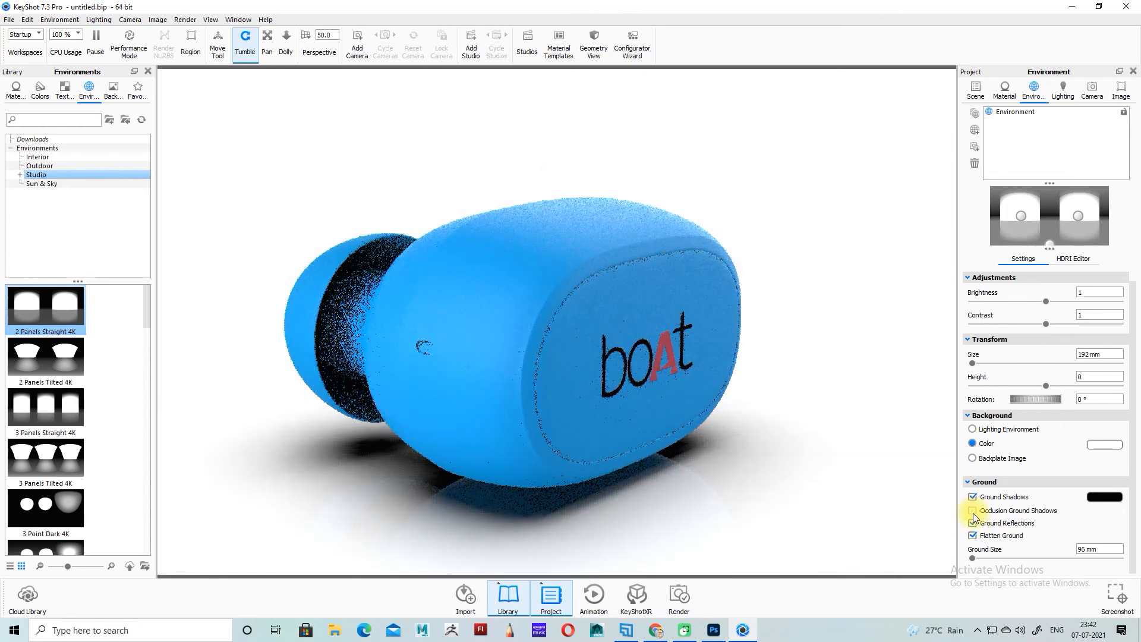